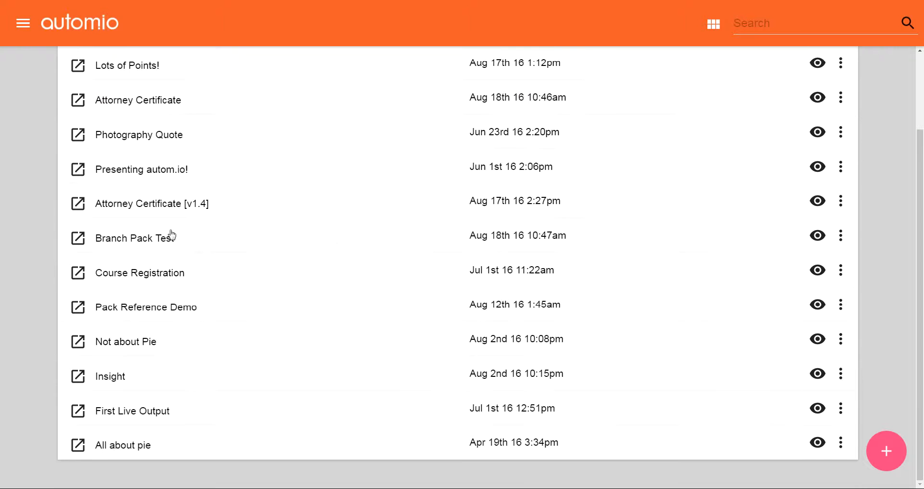
- Look through the flow list, open the Branch Pack Test flow to examine its branching layout, and return to the list
scroll(356, 193, "up", 2)
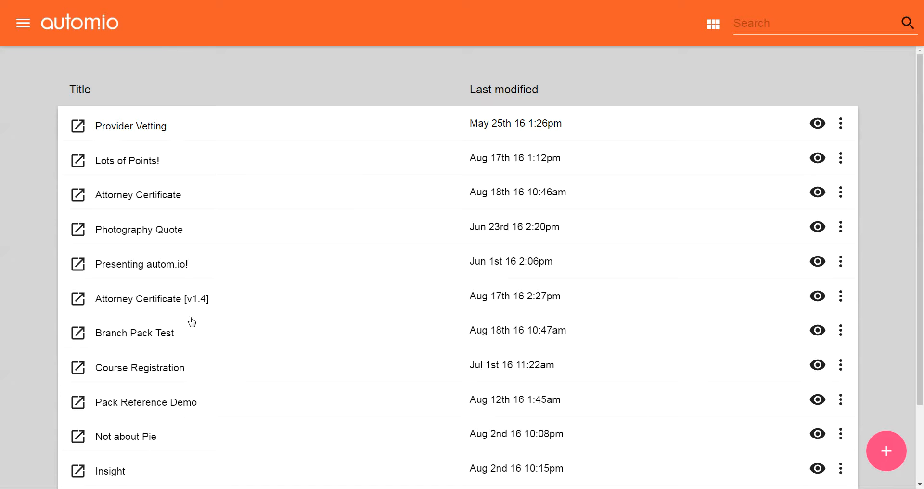
scroll(161, 173, "down", 2)
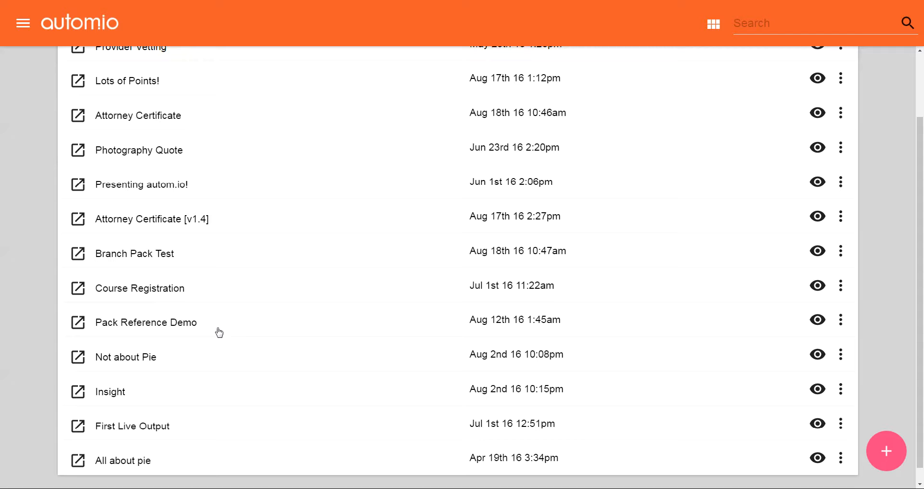
scroll(178, 145, "up", 2)
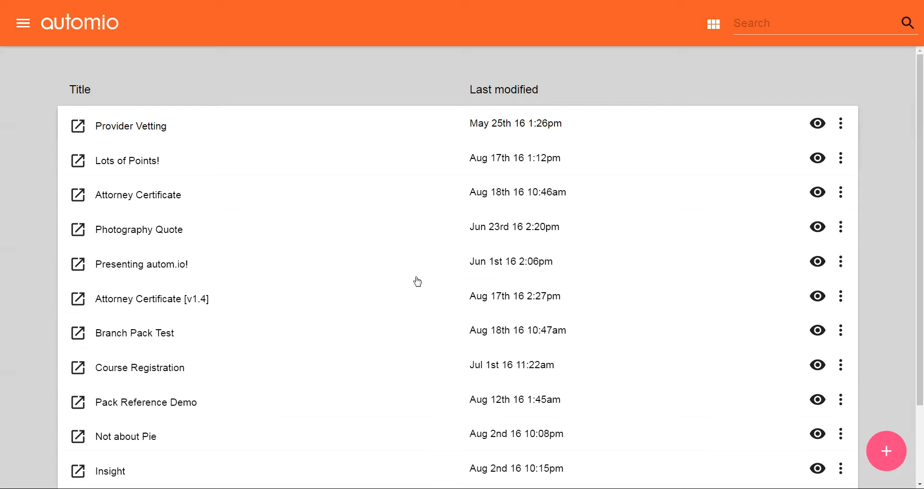
left_click(499, 337)
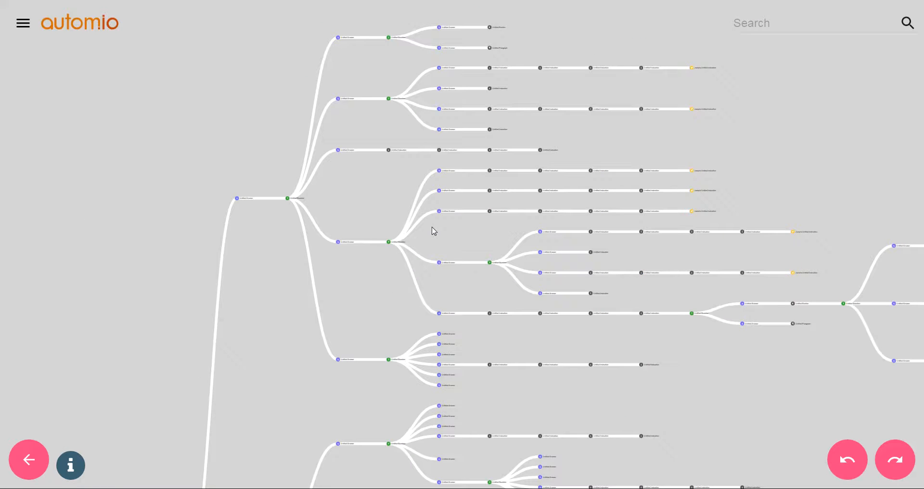
left_click_drag(731, 390, 512, 224)
left_click(22, 24)
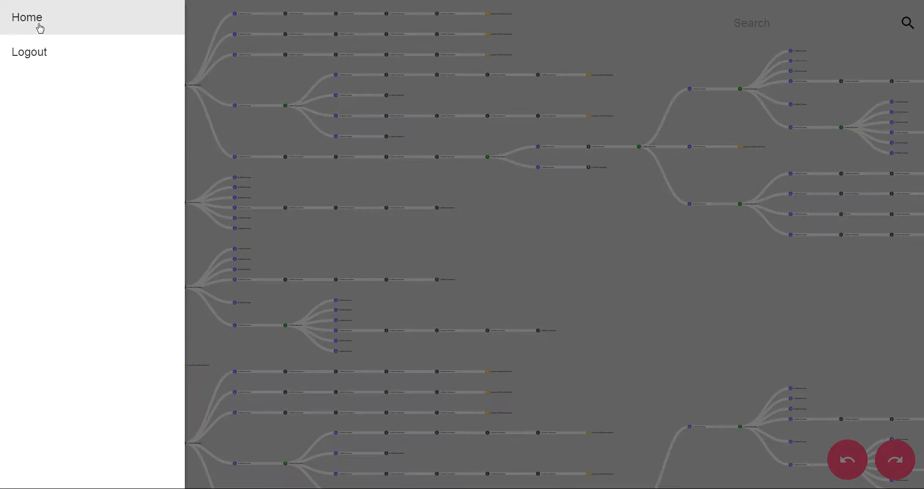
left_click(40, 28)
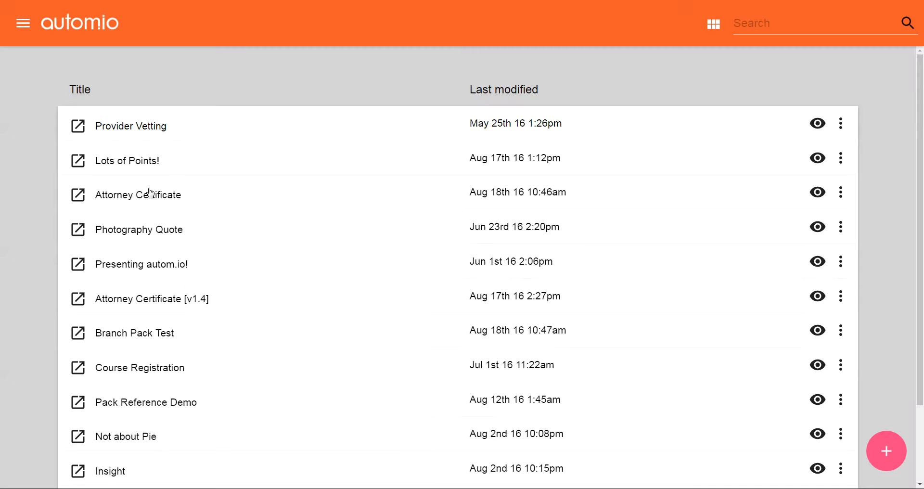
- Open the Attorney Certificate flow, examine its sequence of nodes and branches, and return to the flow list
left_click(196, 208)
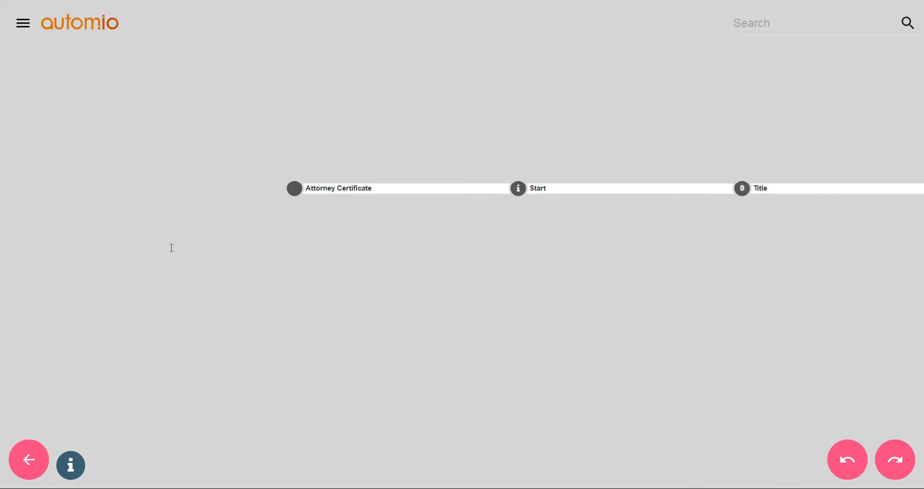
scroll(550, 333, "down", 5)
left_click_drag(818, 360, 397, 323)
scroll(398, 323, "down", 5)
left_click_drag(698, 385, 171, 320)
left_click_drag(589, 354, 226, 405)
left_click_drag(732, 342, 787, 304)
left_click_drag(368, 345, 540, 292)
left_click(23, 24)
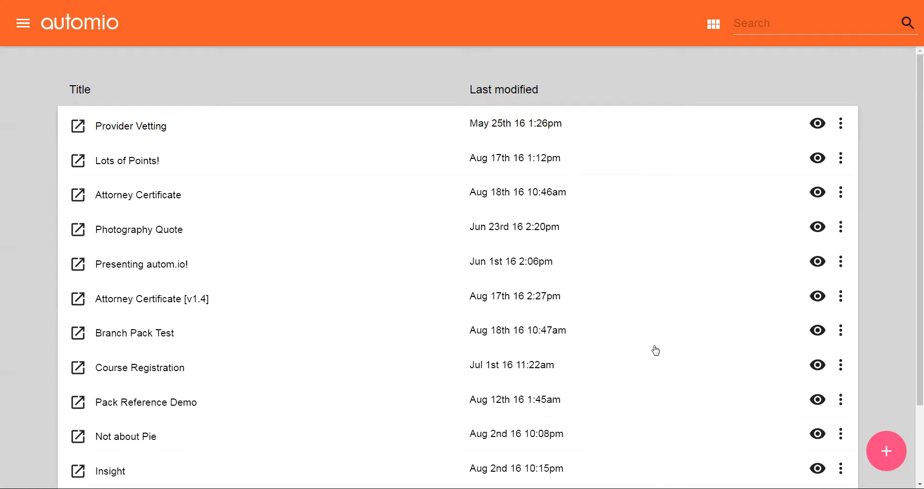
- Create a new flow and view the actions available for it in the flow list
left_click(889, 461)
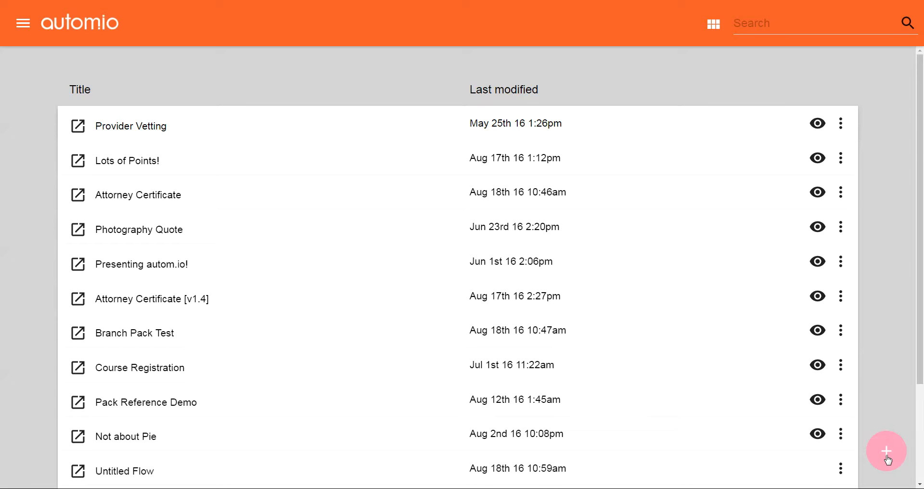
scroll(264, 391, "down", 3)
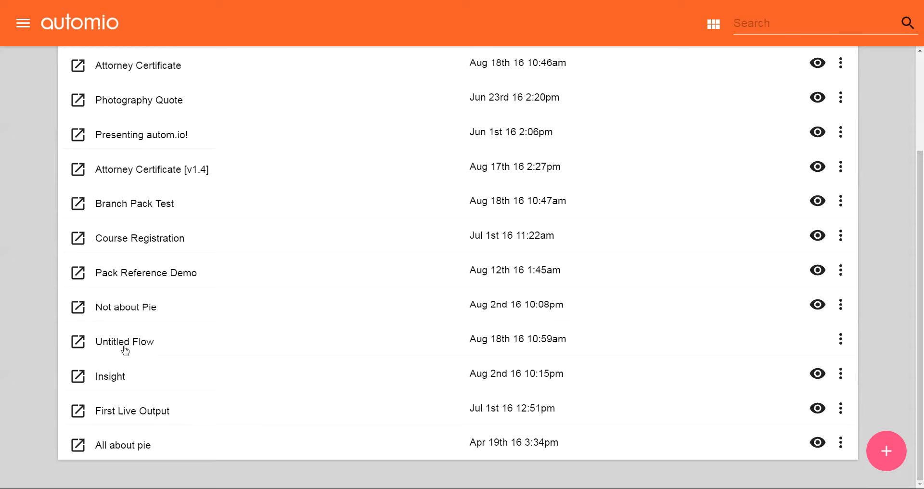
left_click(841, 340)
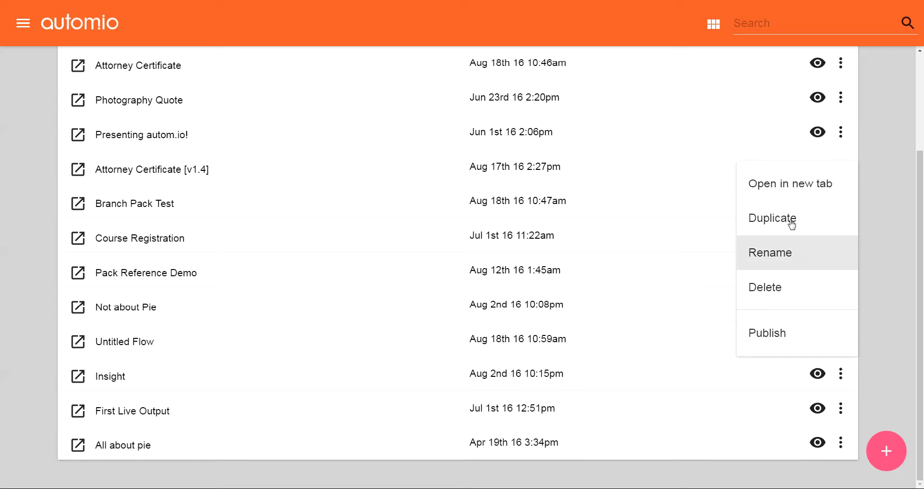
left_click(840, 373)
left_click(871, 331)
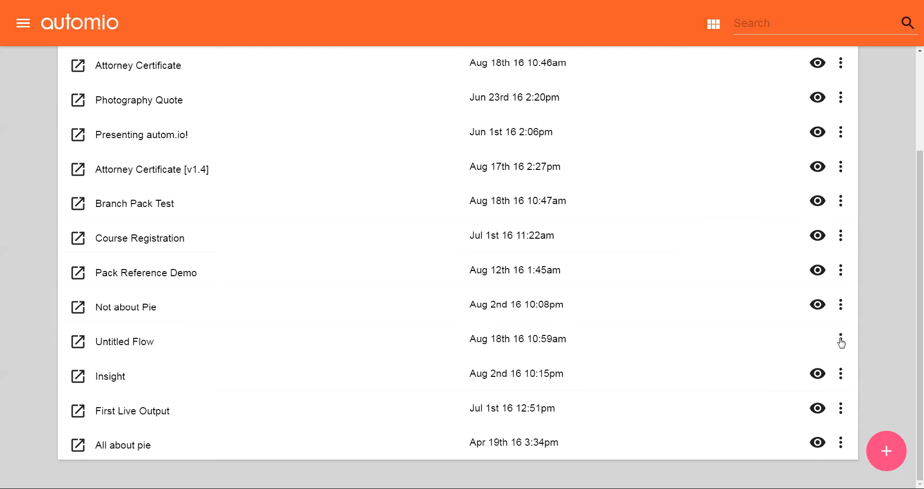
- Rename the Untitled Flow to "Learning to Flow!"
left_click(841, 341)
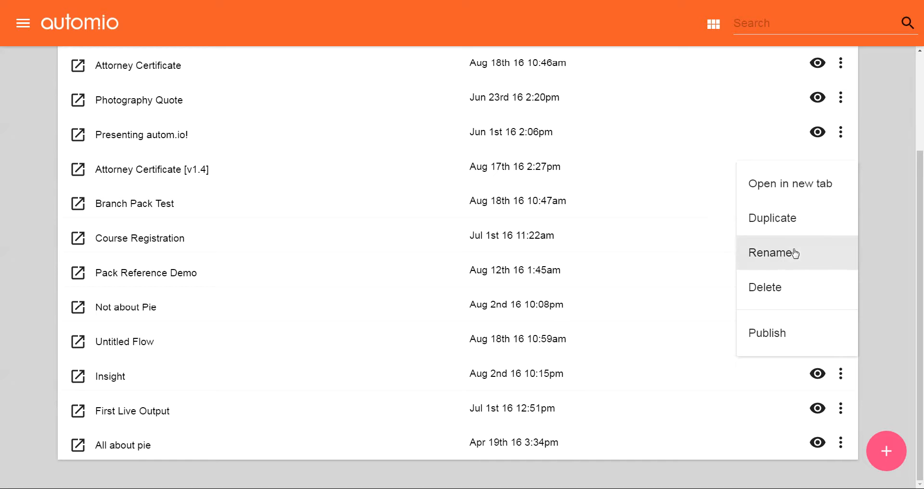
left_click(794, 254)
left_click_drag(449, 252, 178, 248)
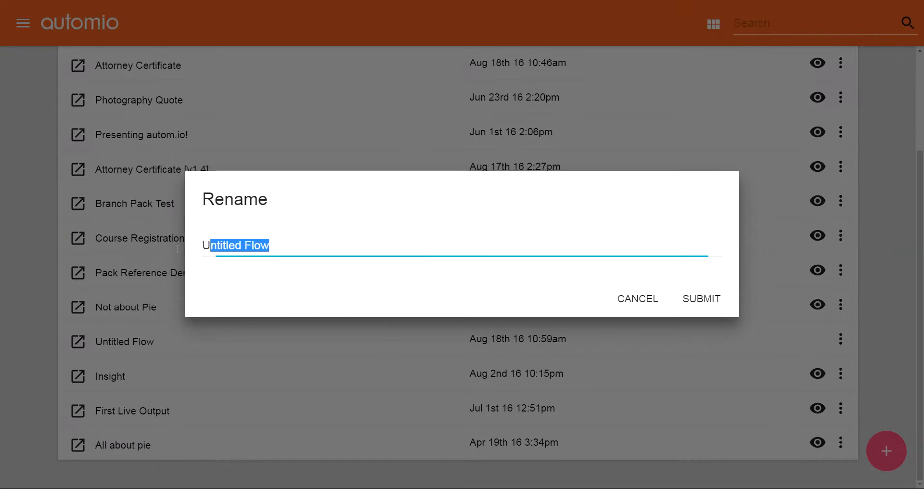
type("Learning to Flow!")
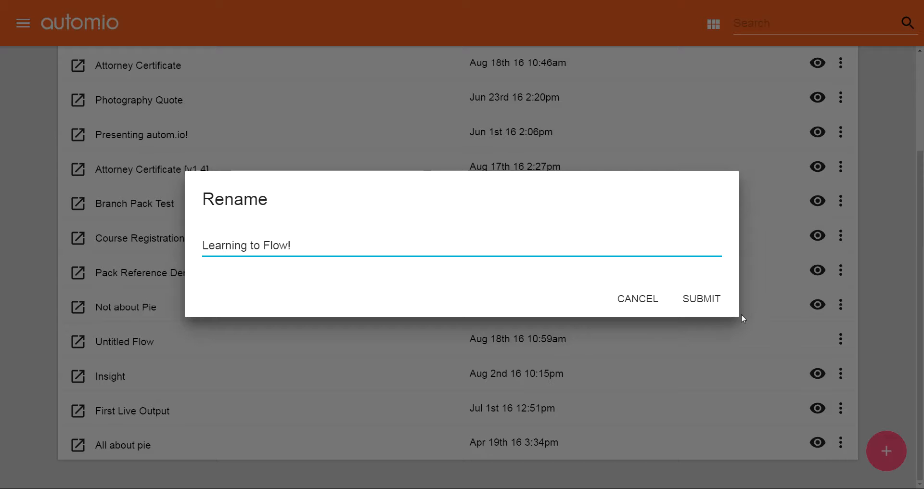
left_click(710, 302)
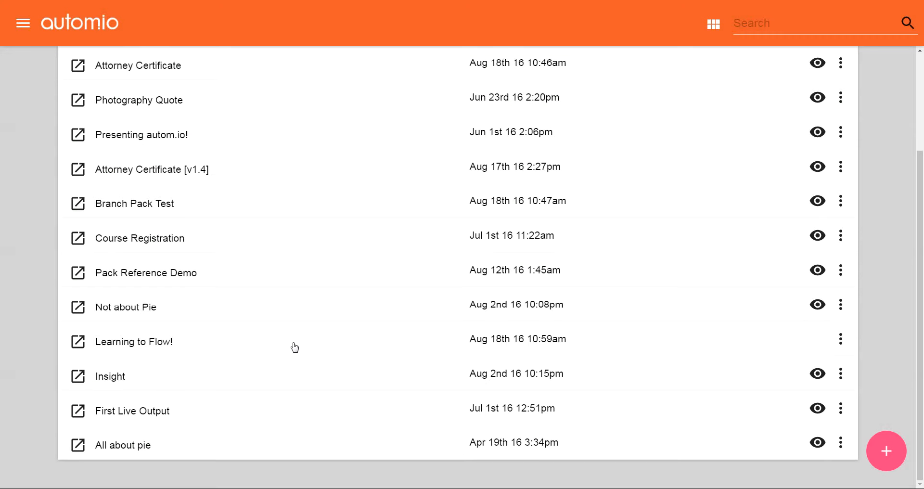
- Open the Learning to Flow! flow and set its start node's instruction body to "Welcome!"
left_click(300, 346)
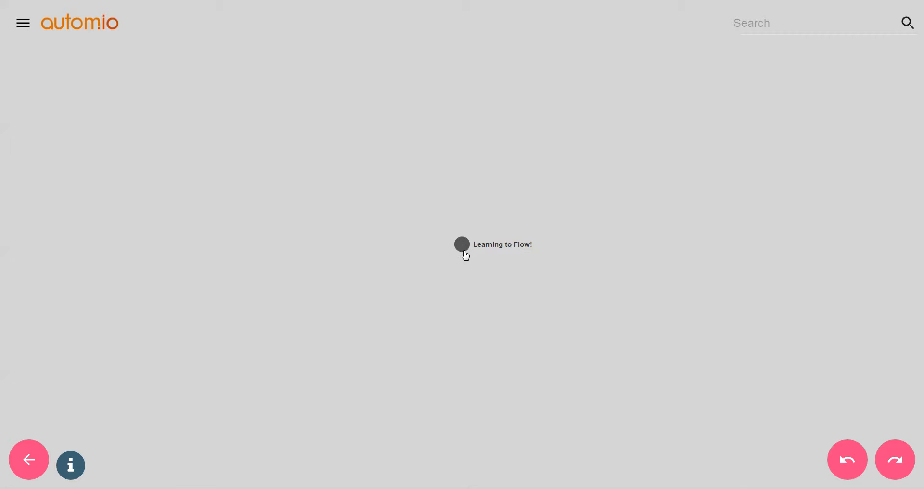
left_click(462, 248)
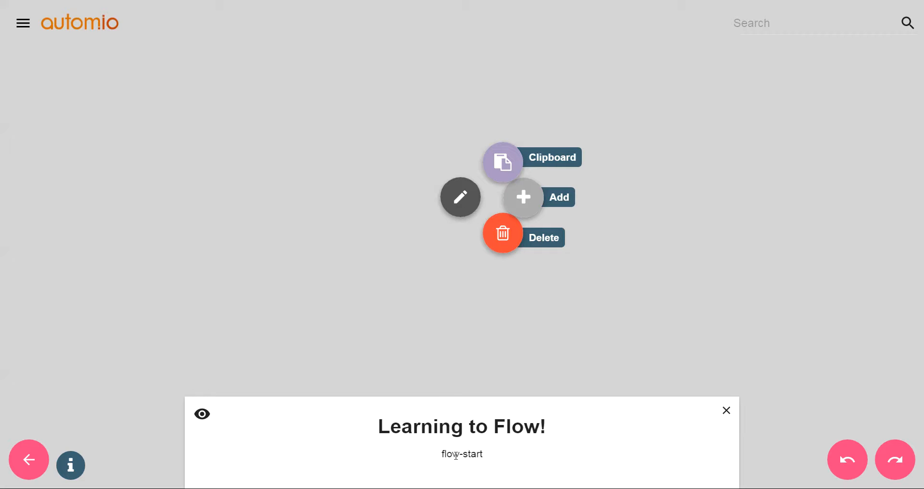
left_click(460, 198)
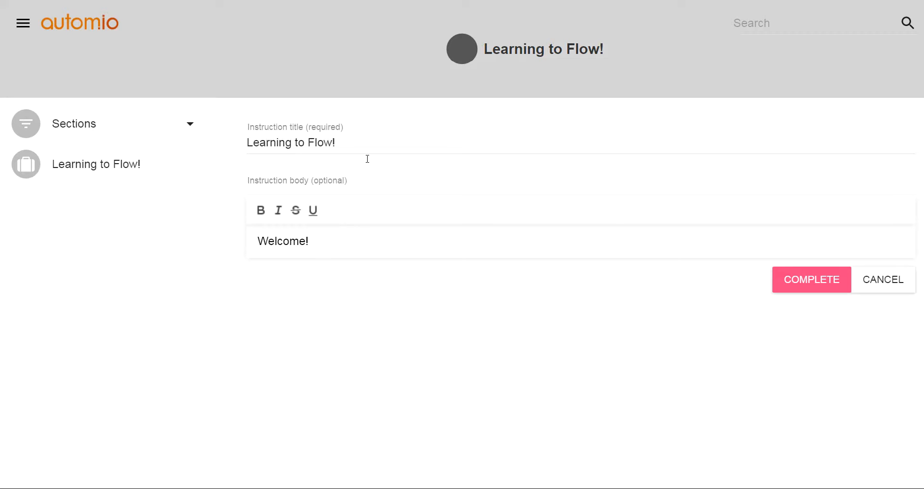
left_click(821, 291)
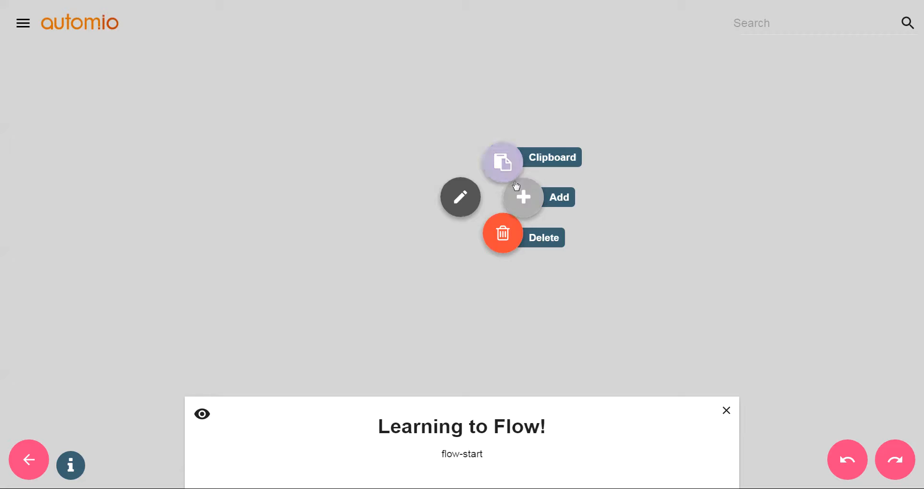
- Reopen the start node's editor to review its title and body, and leave without saving
left_click(470, 207)
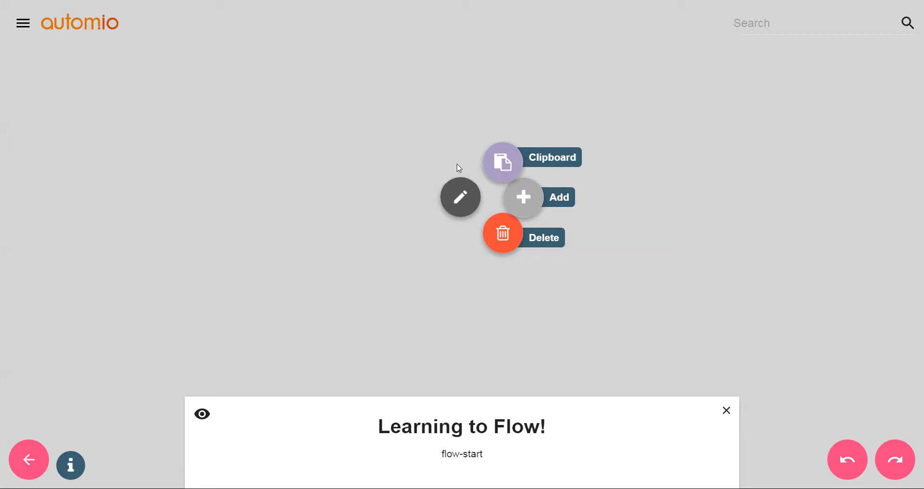
left_click(464, 204)
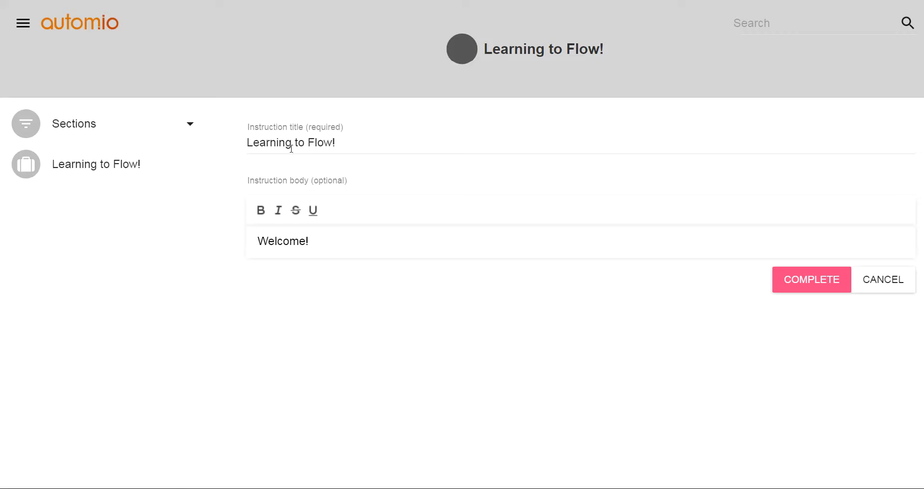
left_click(896, 284)
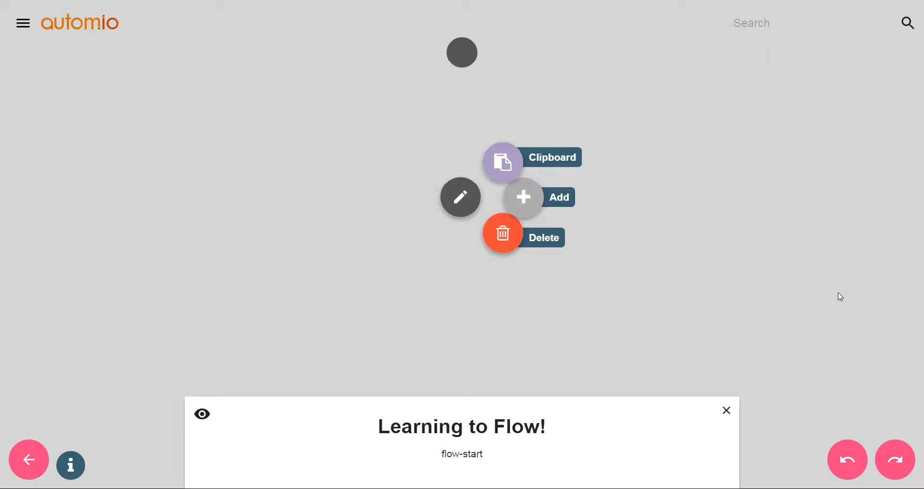
- Examine the clipboard, add and delete options offered for the start node
left_click(507, 166)
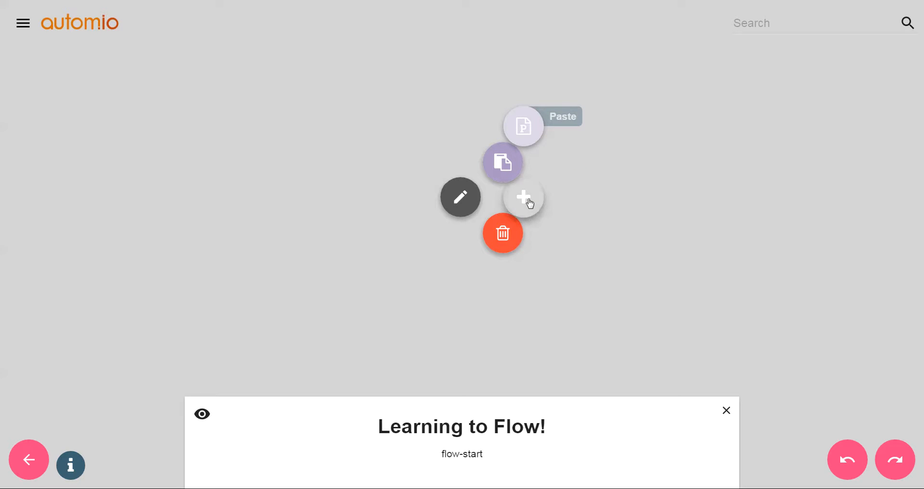
left_click(529, 204)
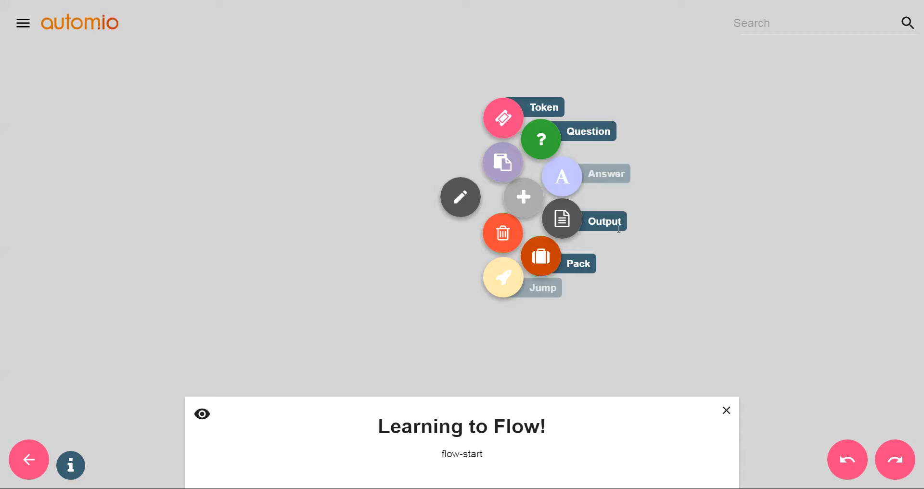
left_click(509, 238)
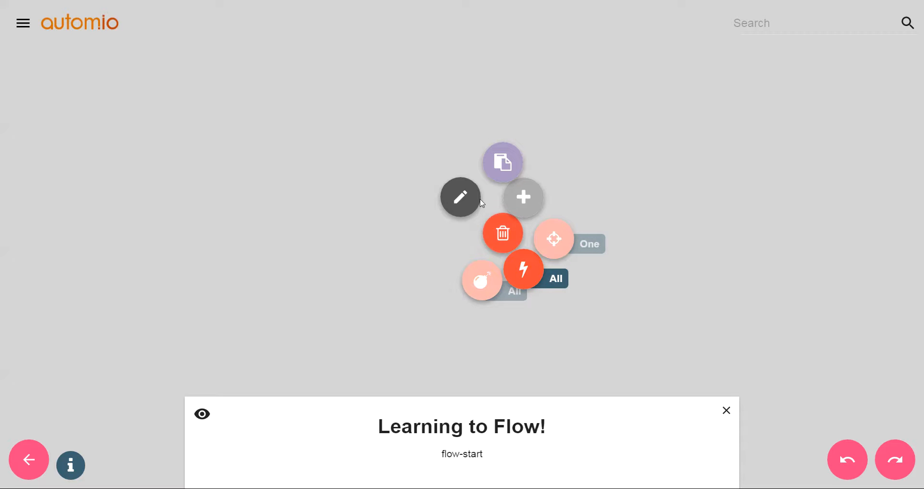
- Add a question after the start node and insert an instruction output before that question
left_click(525, 199)
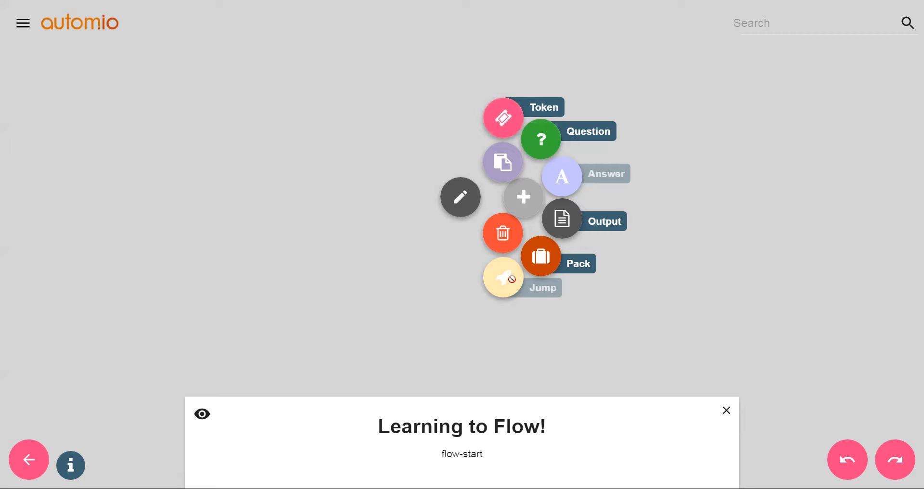
left_click(545, 146)
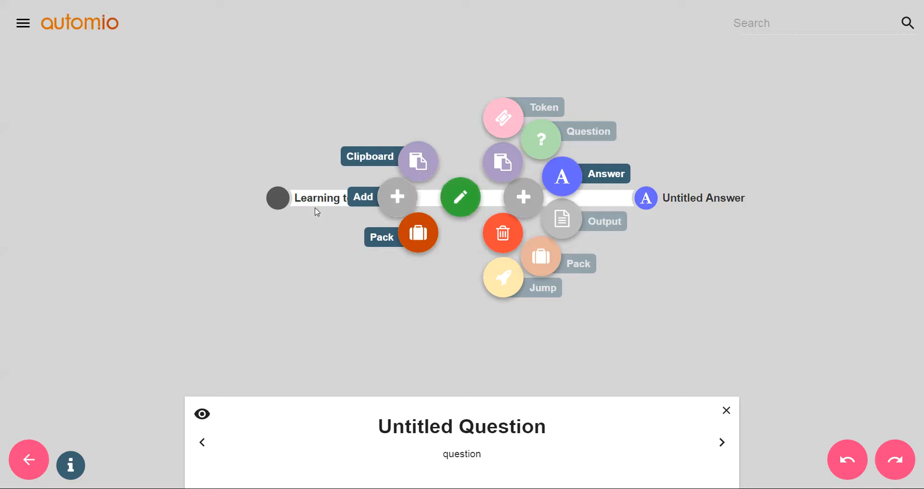
left_click(404, 208)
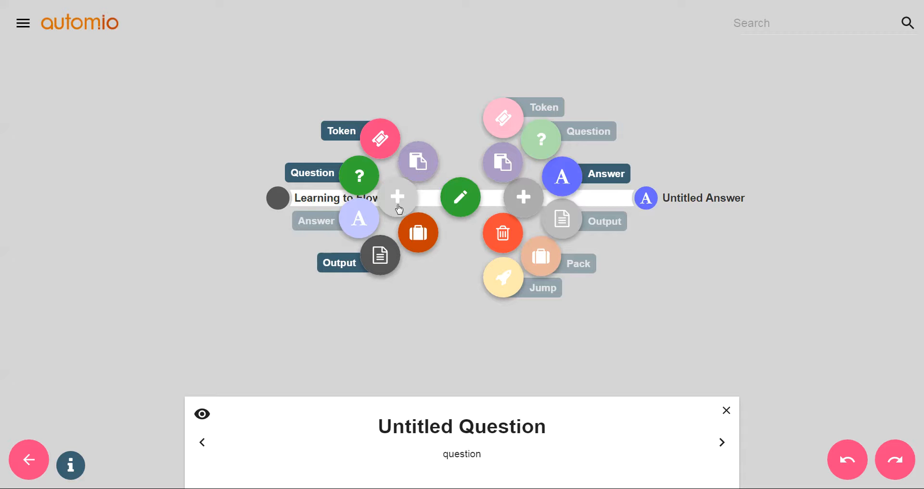
left_click(383, 257)
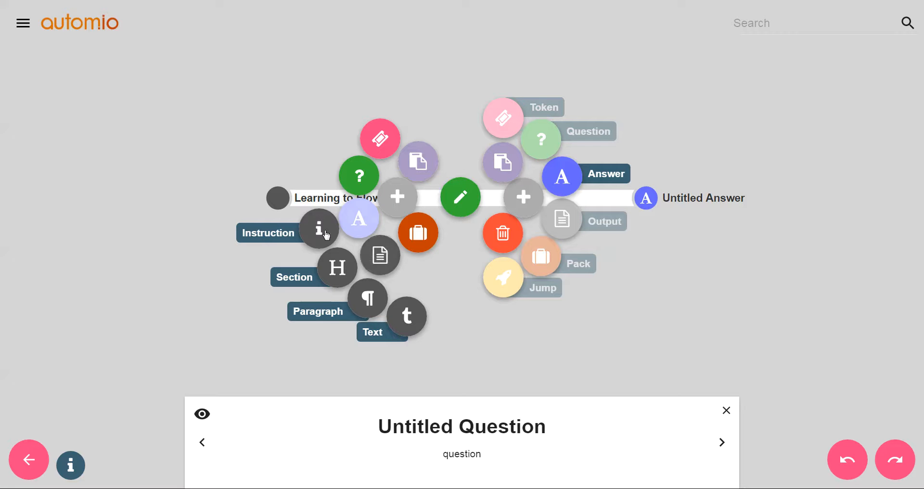
left_click(318, 242)
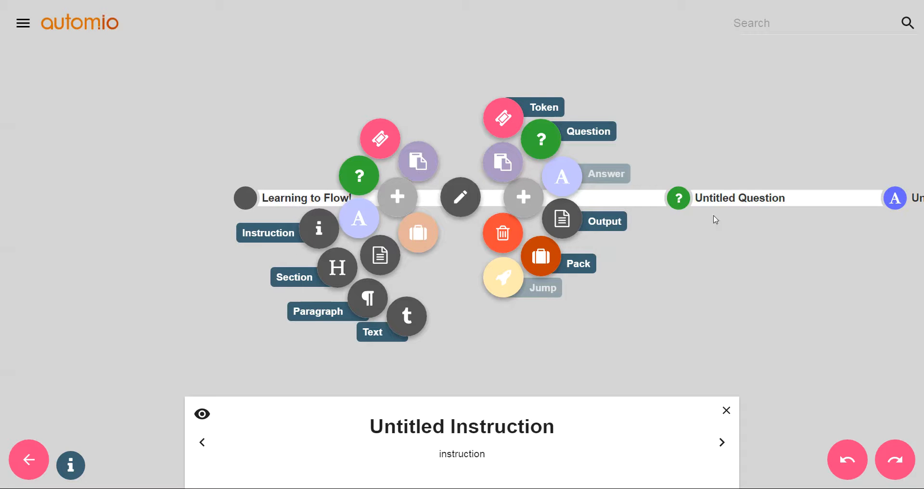
- Title the new instruction "Useless Instruction" and give it the body text "Hello this is another instruction"
left_click(459, 201)
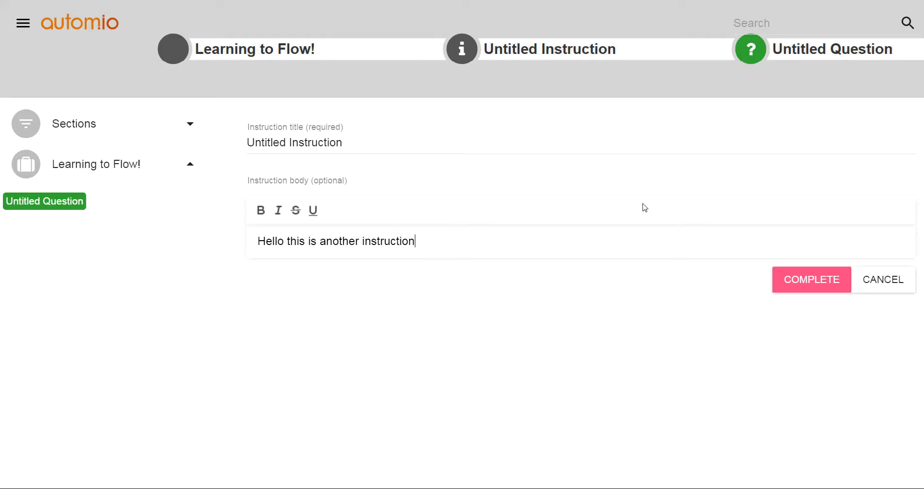
double_click(285, 148)
type("Useless")
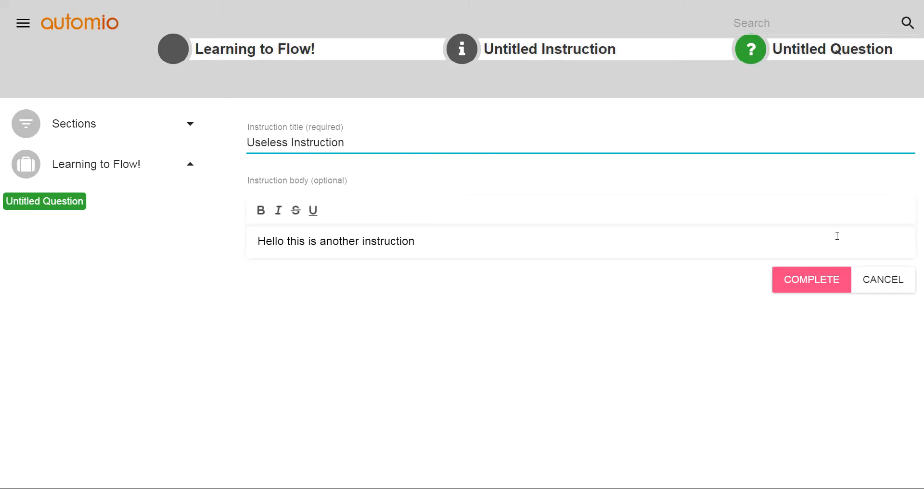
left_click(819, 281)
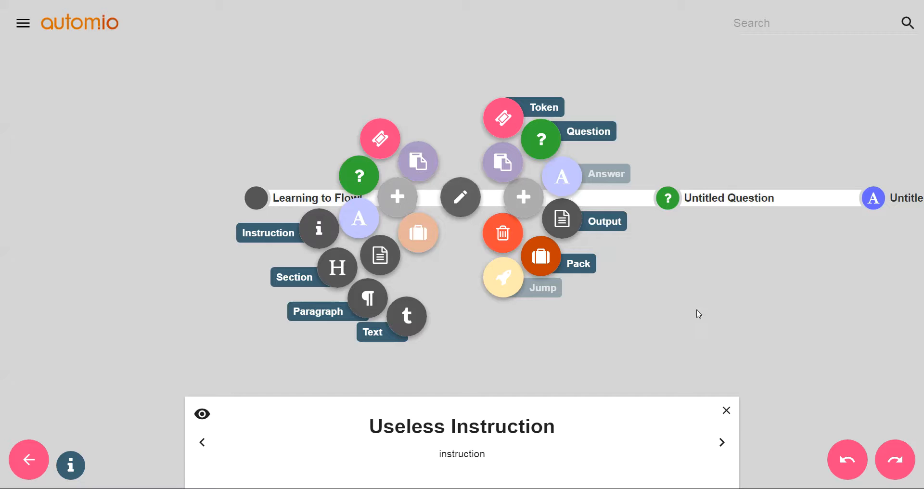
left_click_drag(740, 289, 455, 272)
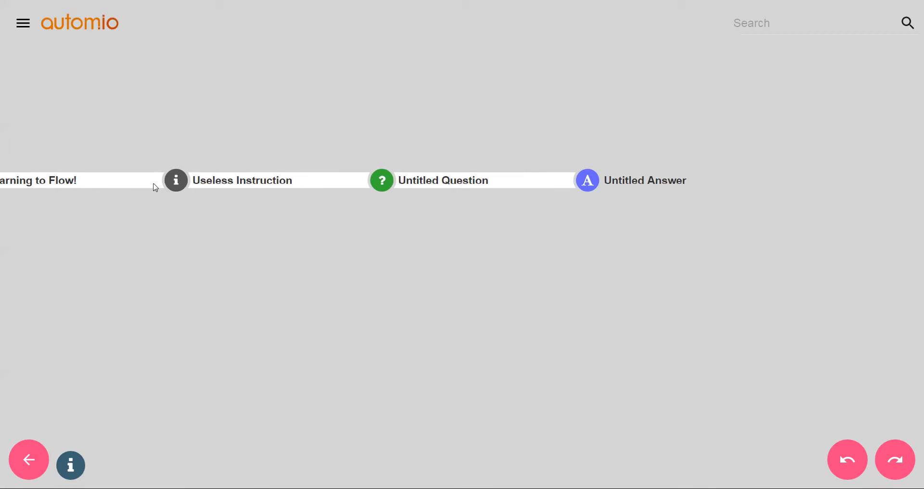
- Move back and forth between the "Useless Instruction" node and the untitled question to examine how nodes are browsed
left_click(169, 185)
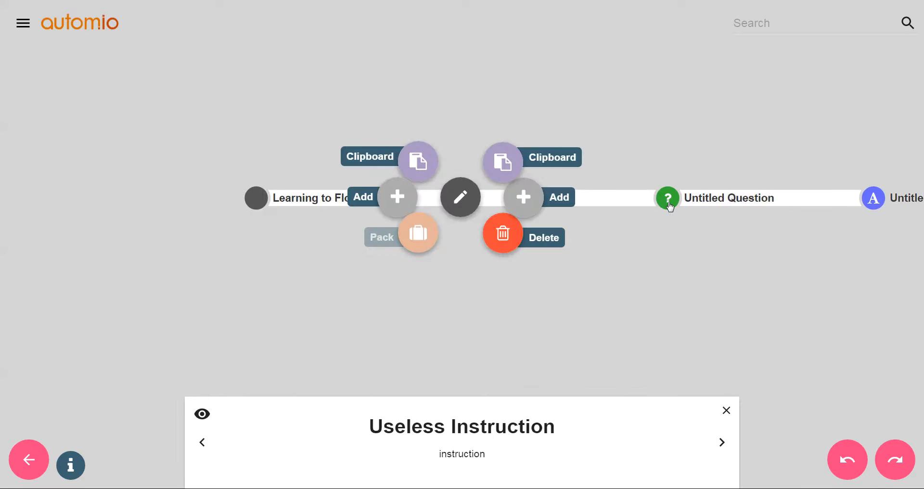
left_click(670, 205)
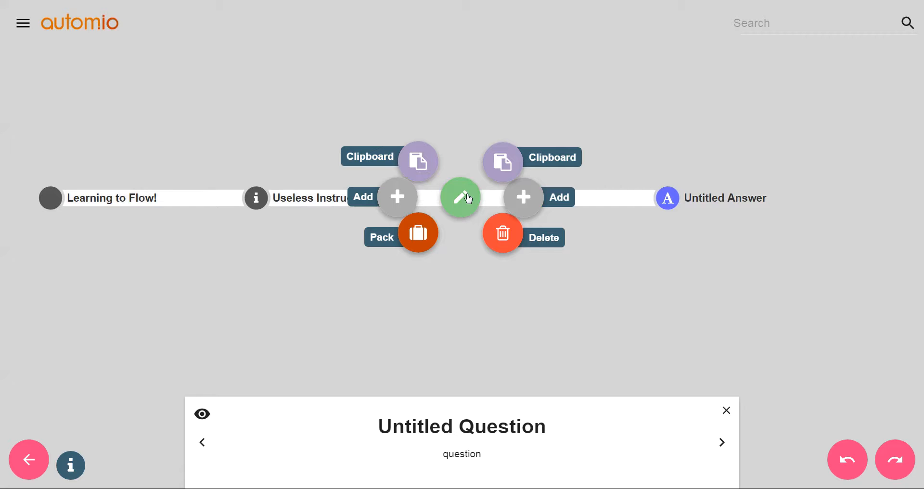
left_click(203, 442)
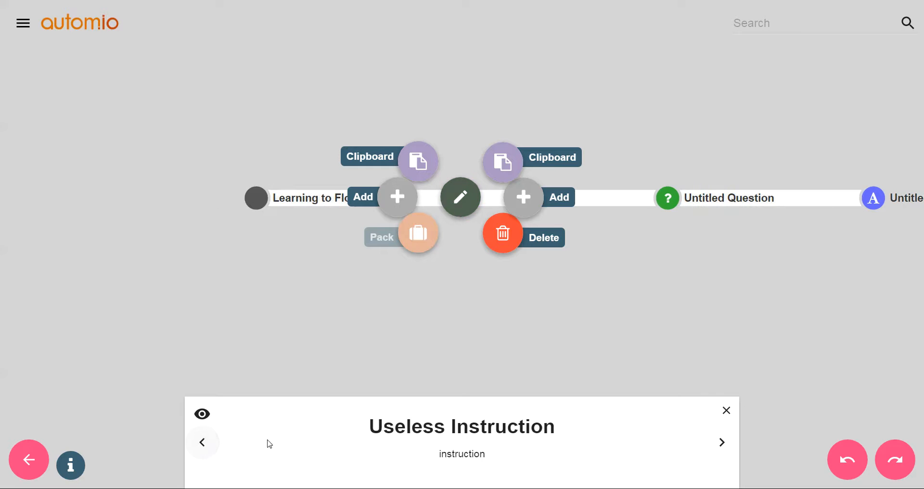
left_click(721, 443)
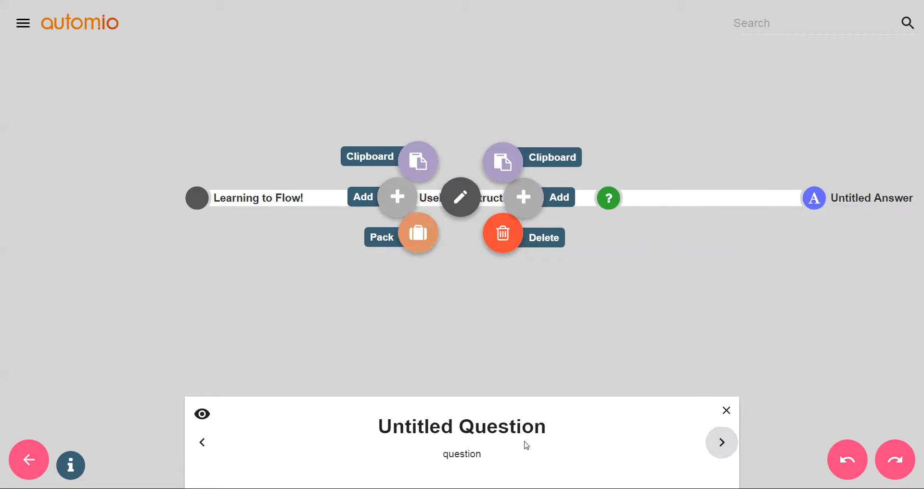
left_click(204, 442)
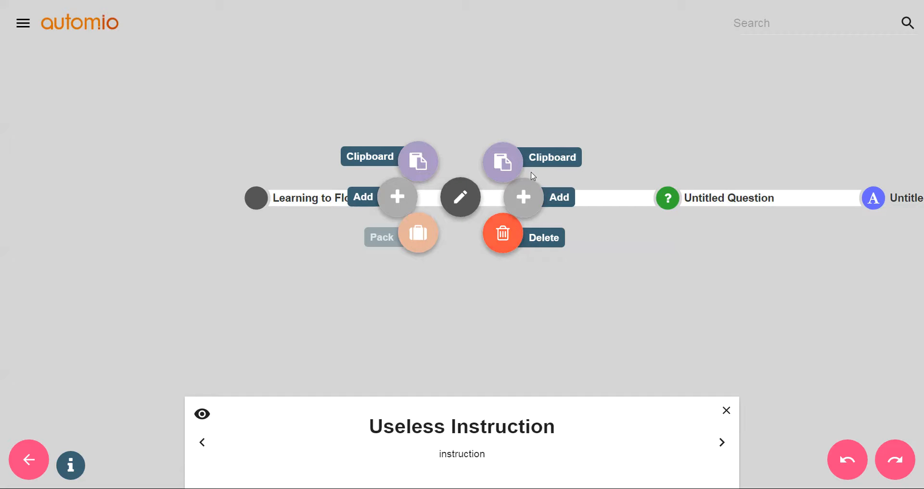
- Toggle the option labels around the "Useless Instruction" node off and back on
left_click(72, 474)
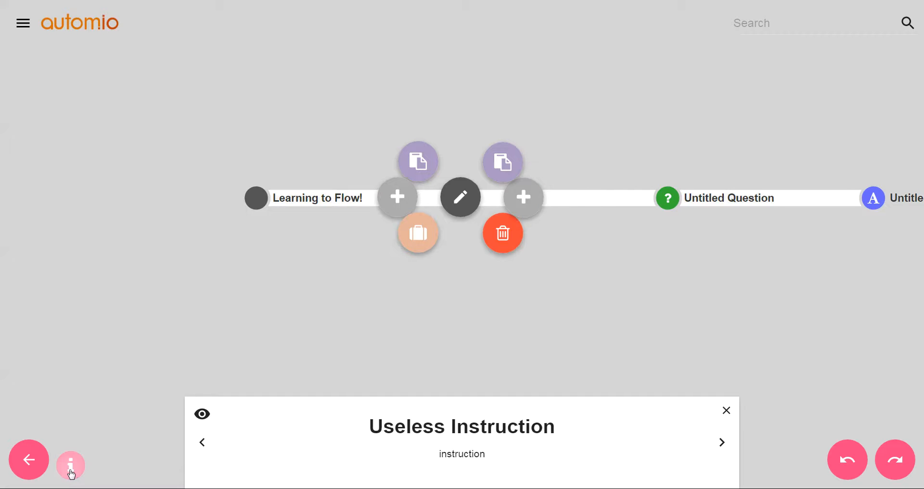
left_click(72, 474)
left_click(72, 474)
left_click(71, 473)
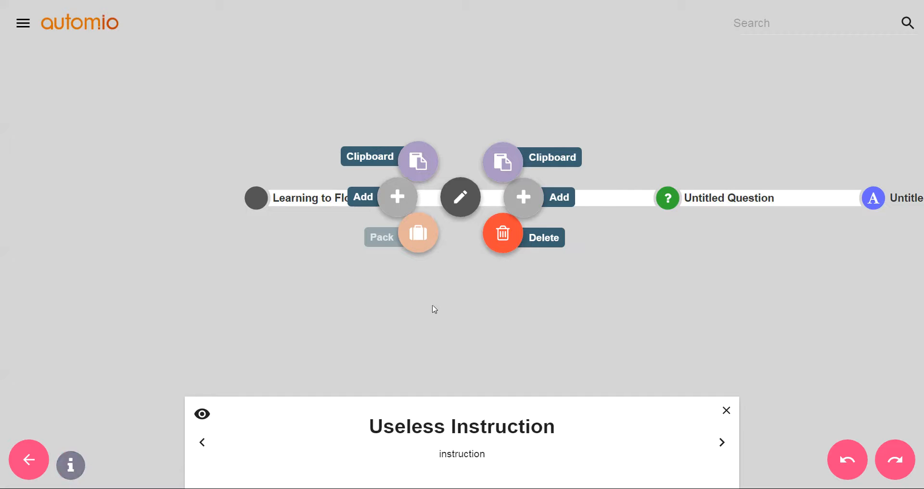
- Add a second answer to the untitled question, and a third one from the new answer's own add options
left_click(668, 202)
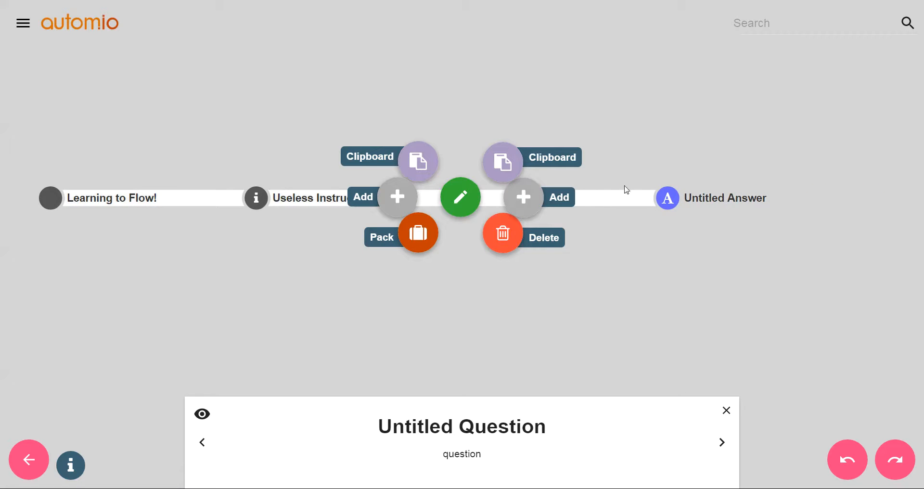
left_click(528, 206)
left_click(564, 188)
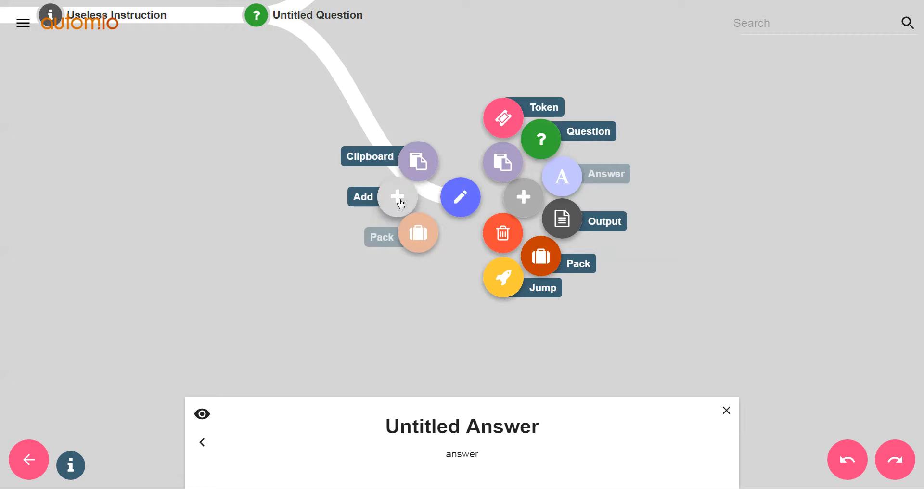
left_click(409, 203)
left_click(364, 227)
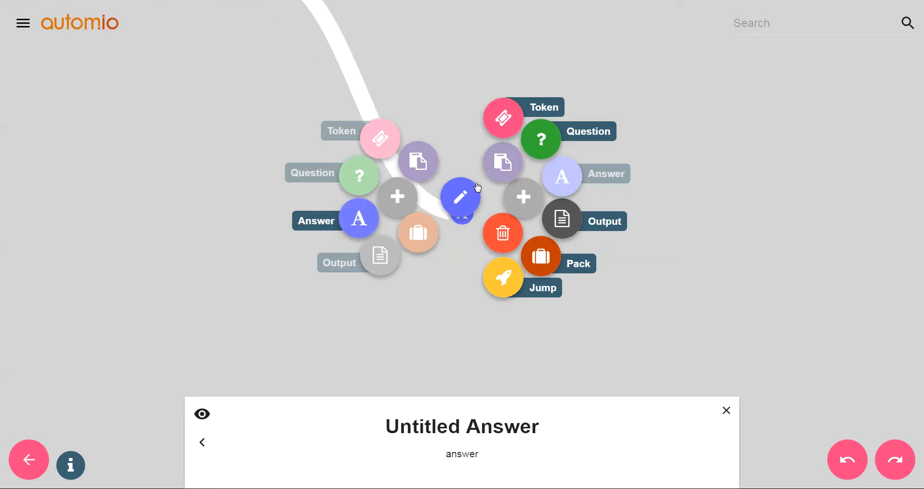
left_click(680, 233)
scroll(661, 224, "down", 3)
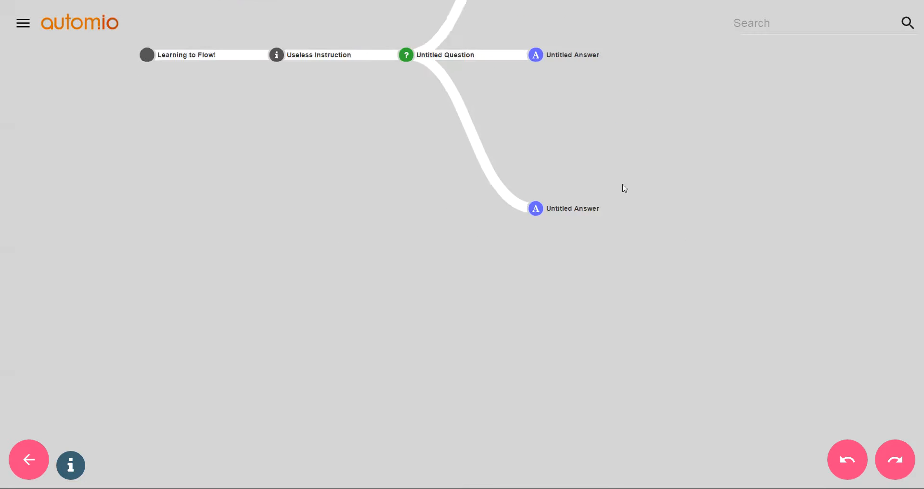
left_click_drag(500, 188, 504, 317)
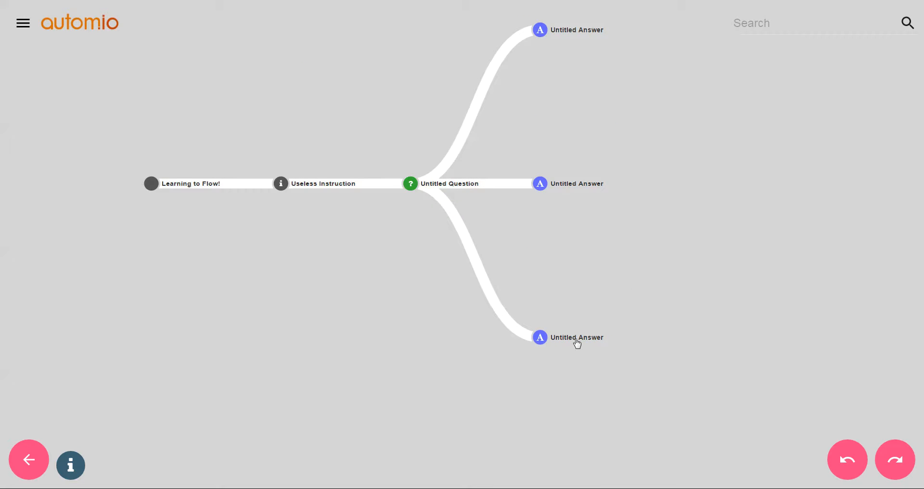
- Return from the lowest answer to the untitled question and add a fourth answer to it
left_click(538, 341)
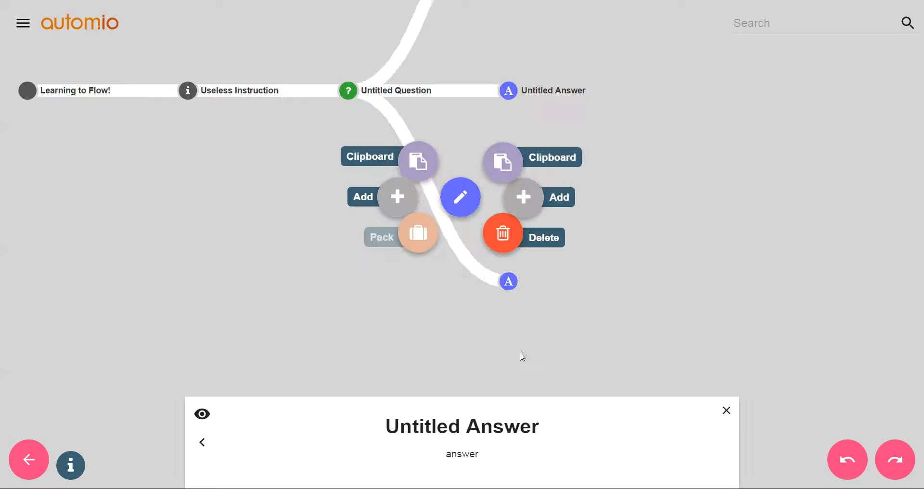
left_click(202, 441)
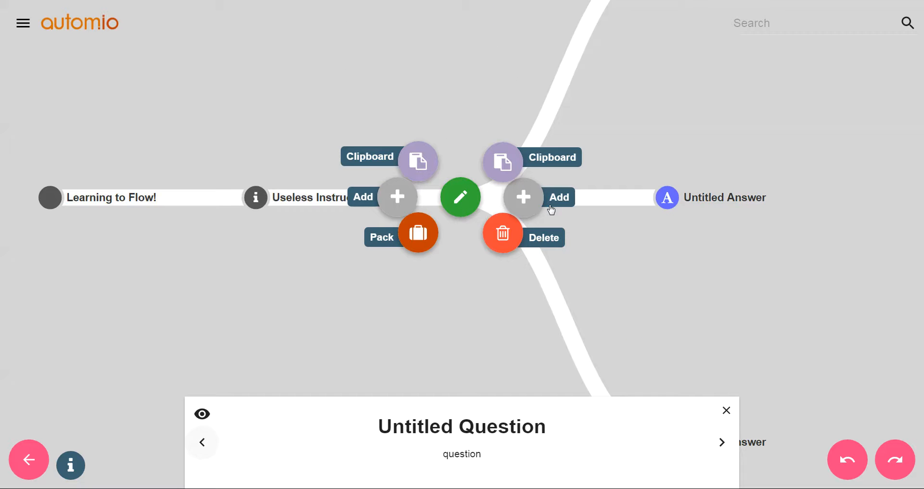
left_click(525, 198)
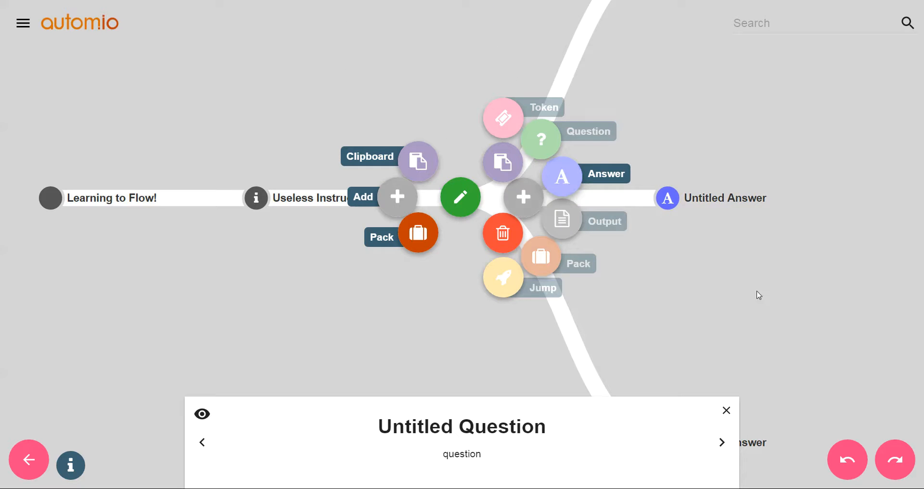
left_click(743, 276)
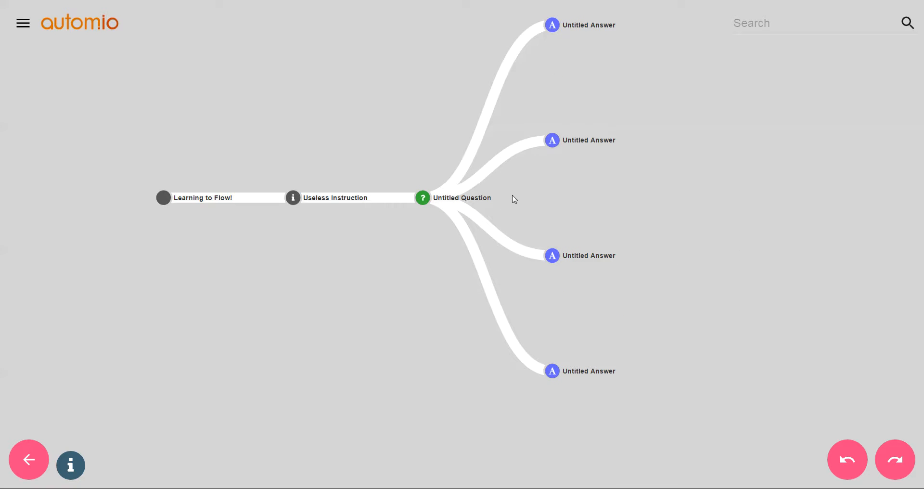
- Title the untitled question "Eye colour", give it the body text "What colour are your eyes?" and save it
left_click(423, 198)
left_click(460, 206)
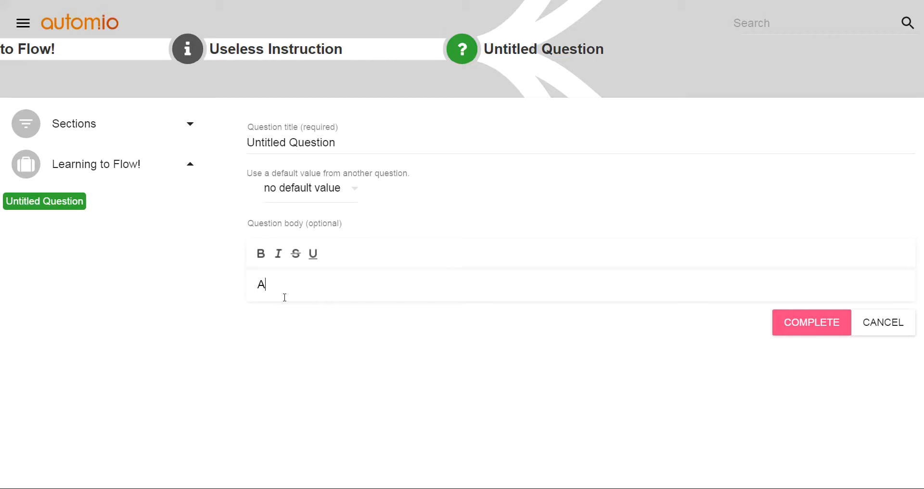
type("What colour are your eyes?")
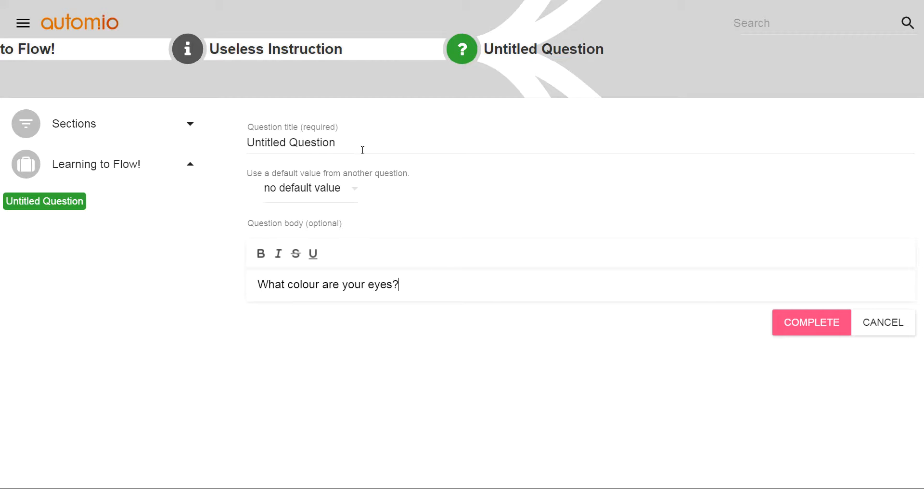
left_click_drag(361, 144, 237, 151)
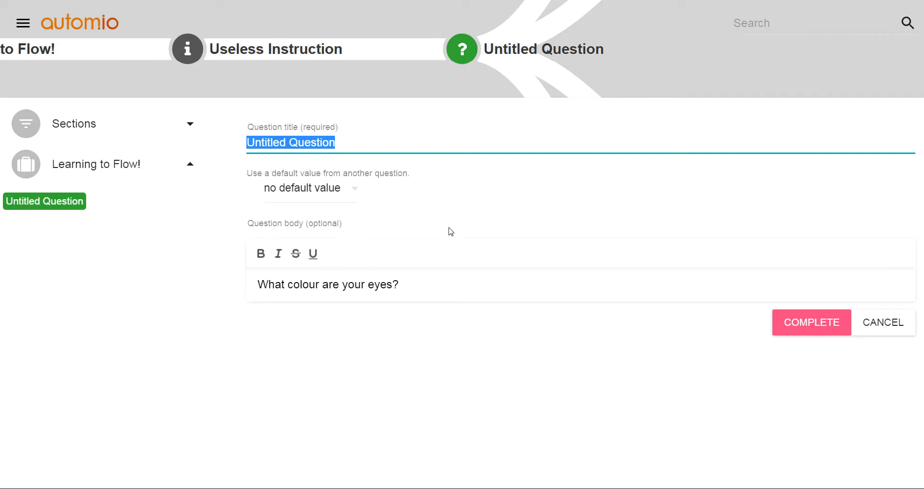
left_click_drag(350, 144, 247, 138)
type("Eye colour")
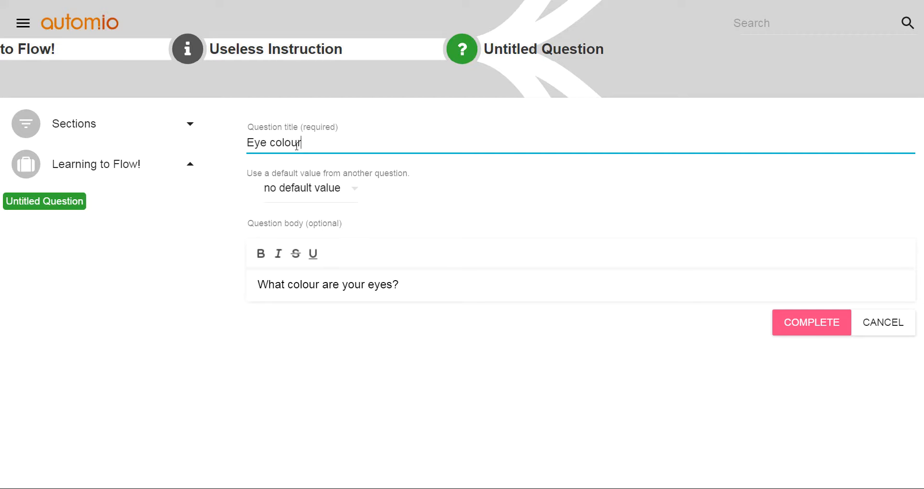
left_click(804, 332)
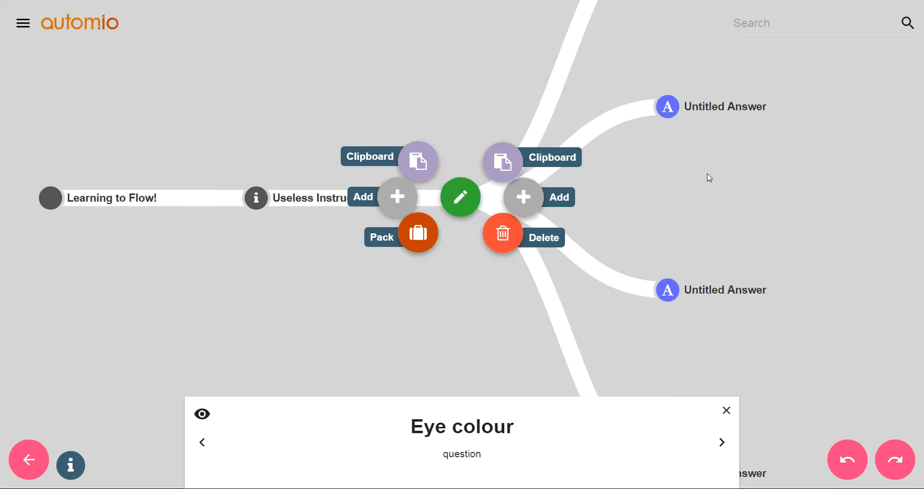
- Title the first answer of the "Eye colour" question "Brown" with the value "brown" and save it
left_click_drag(707, 79, 659, 113)
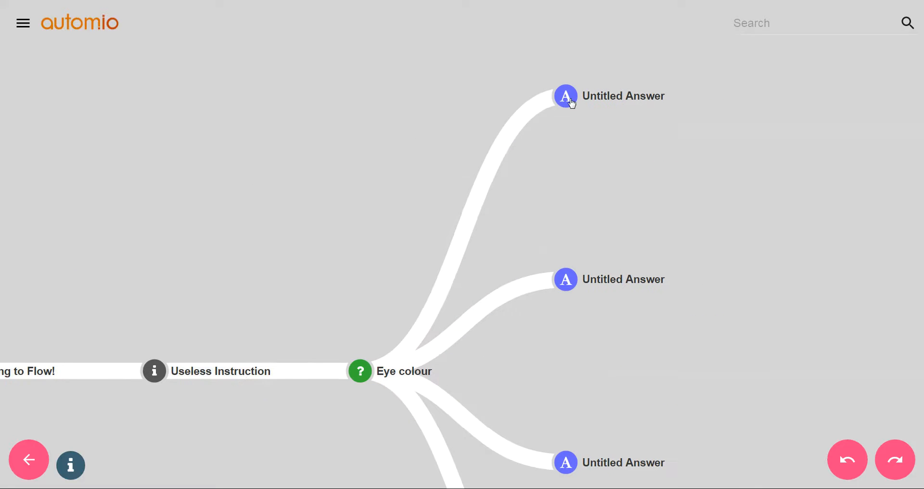
left_click(582, 109)
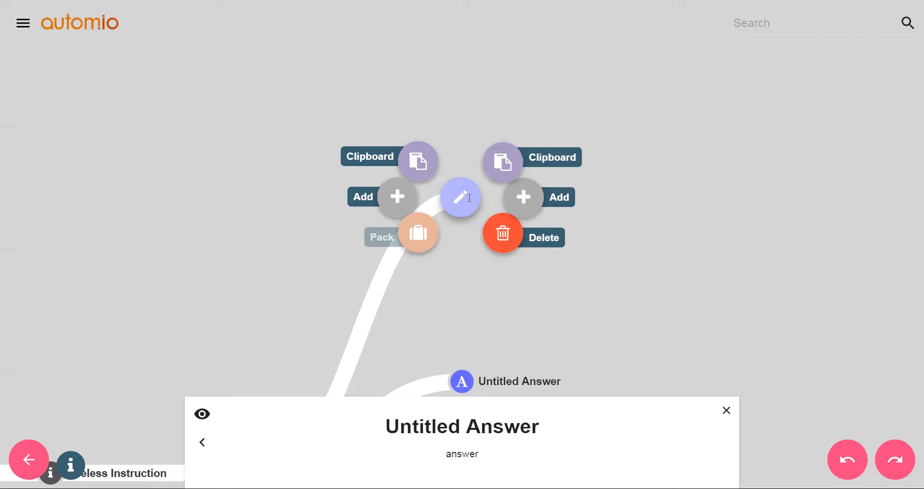
left_click(441, 181)
left_click(237, 143)
key("ctrl+a")
type("Br")
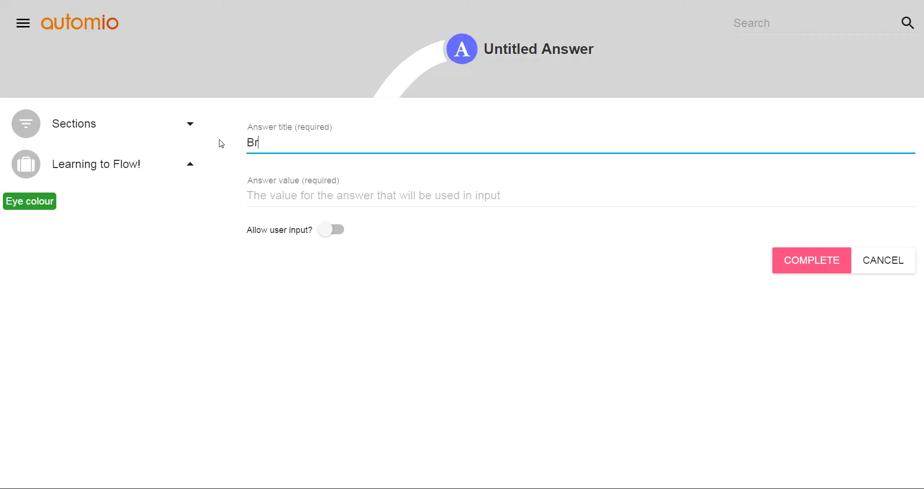
left_click(361, 198)
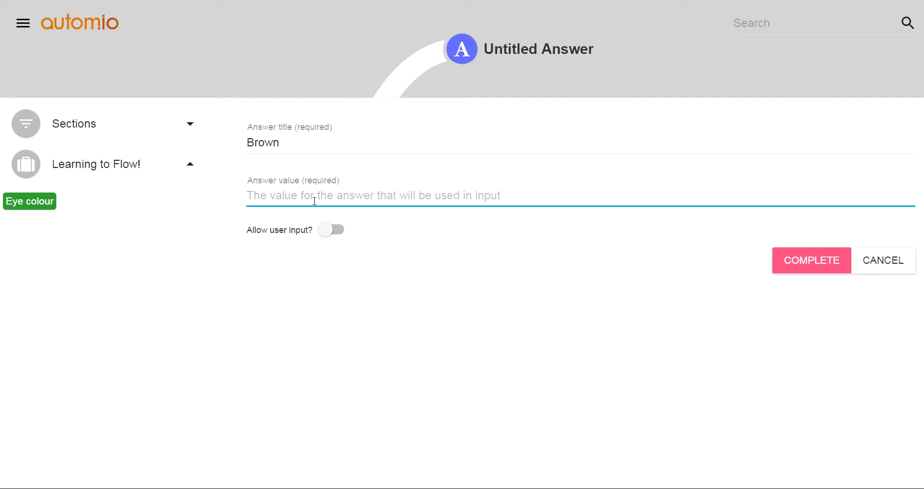
type("brown")
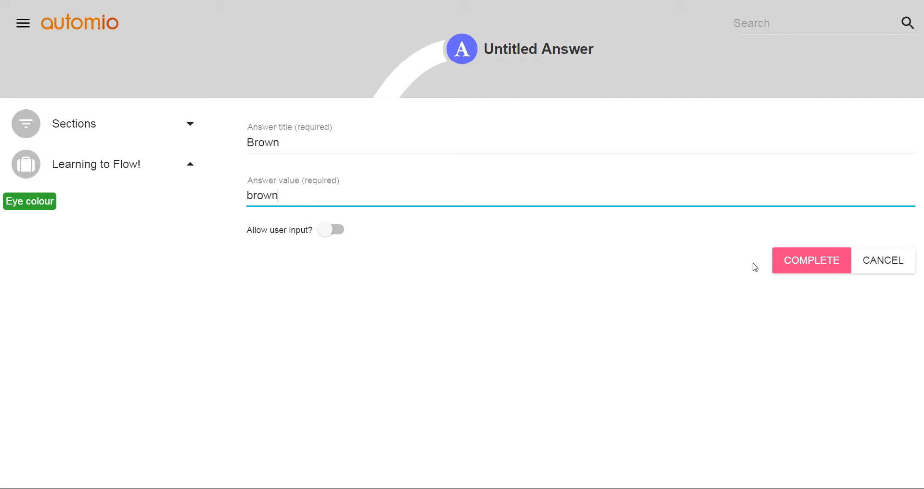
left_click(826, 271)
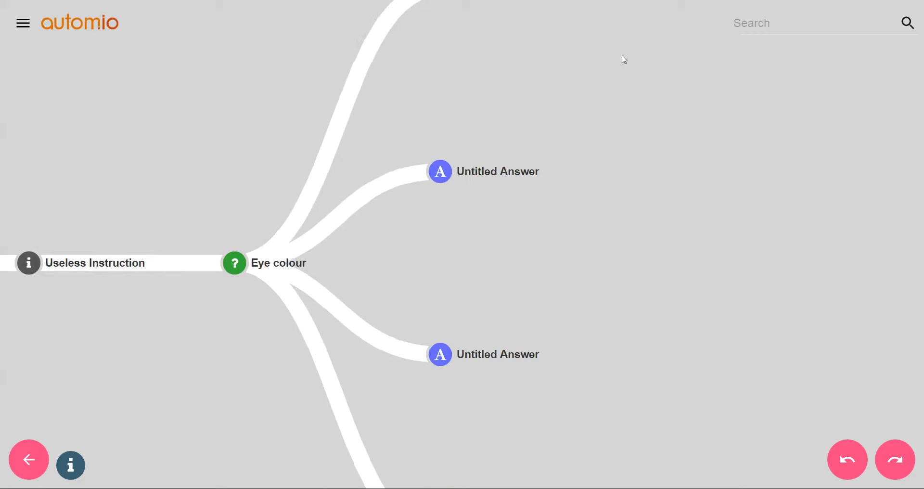
- Title the second answer of the "Eye colour" question "Blue" with the value "blue" and save it
left_click(439, 130)
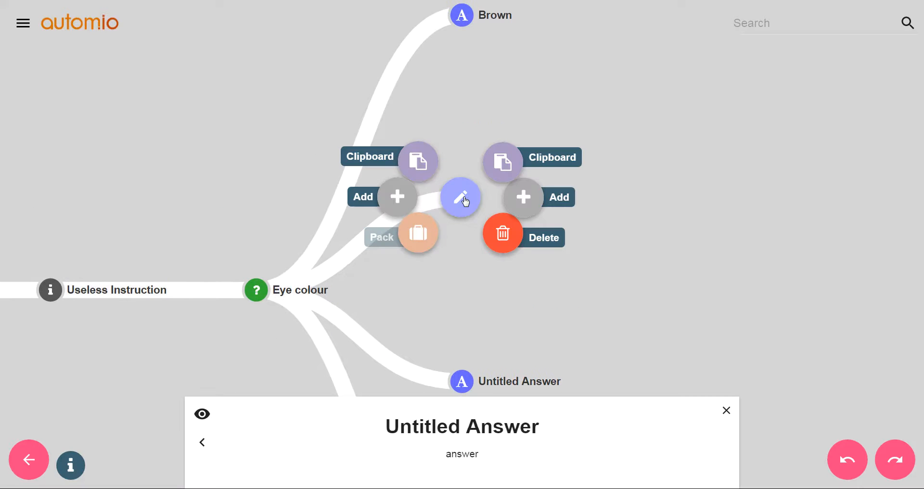
left_click(462, 198)
left_click_drag(340, 143, 310, 124)
type("Blue")
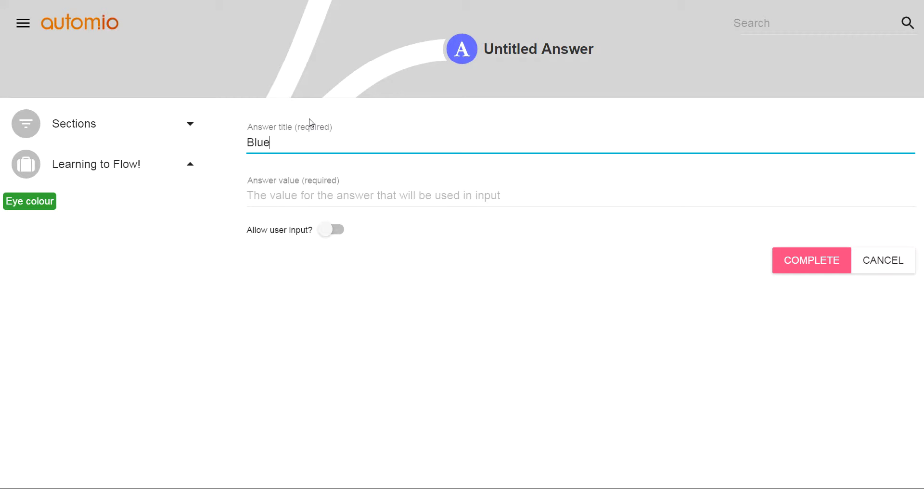
left_click(420, 197)
type("blk")
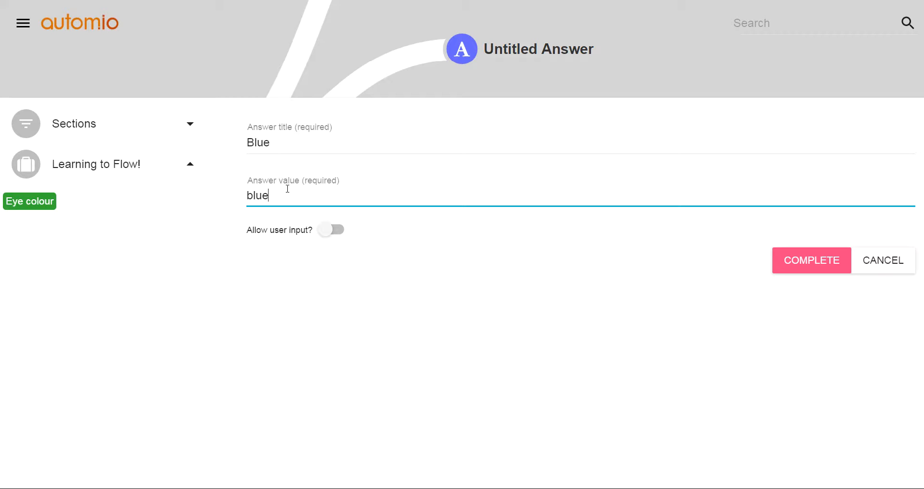
left_click(816, 266)
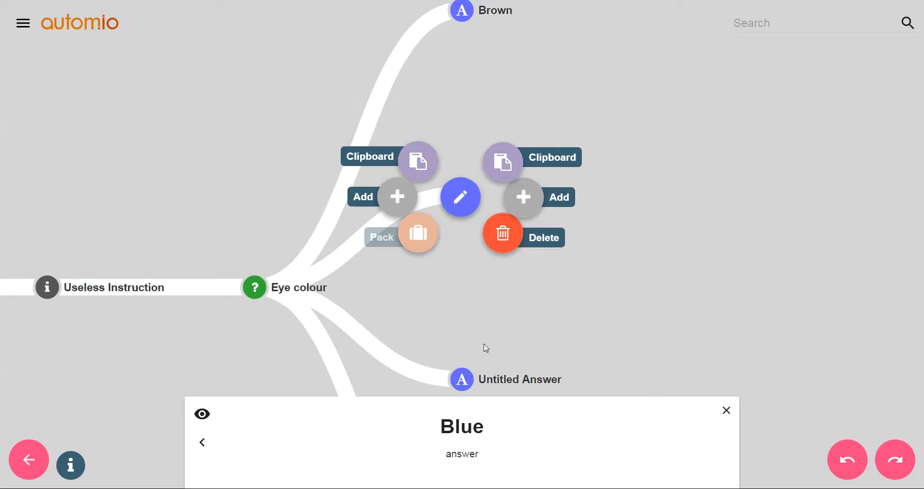
- Title the third answer of the "Eye colour" question "Green" with the value "green" and save it
left_click_drag(528, 318, 458, 227)
left_click(404, 294)
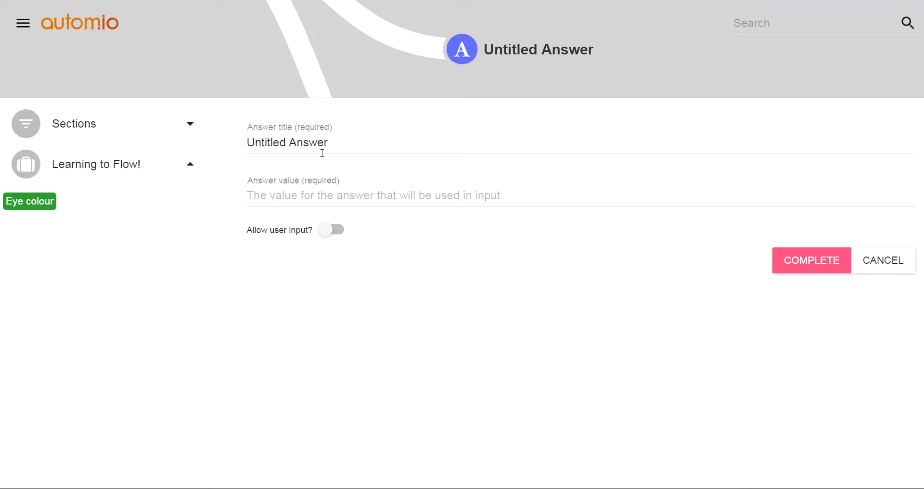
type("Green")
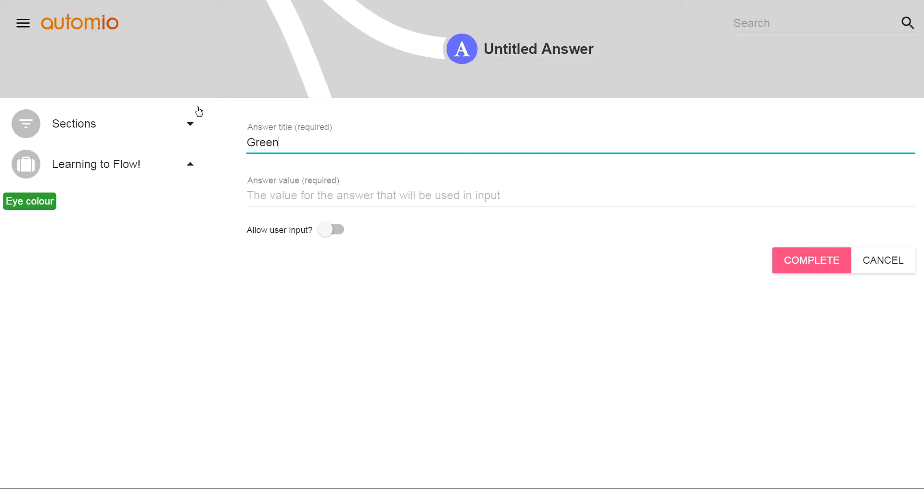
type("green")
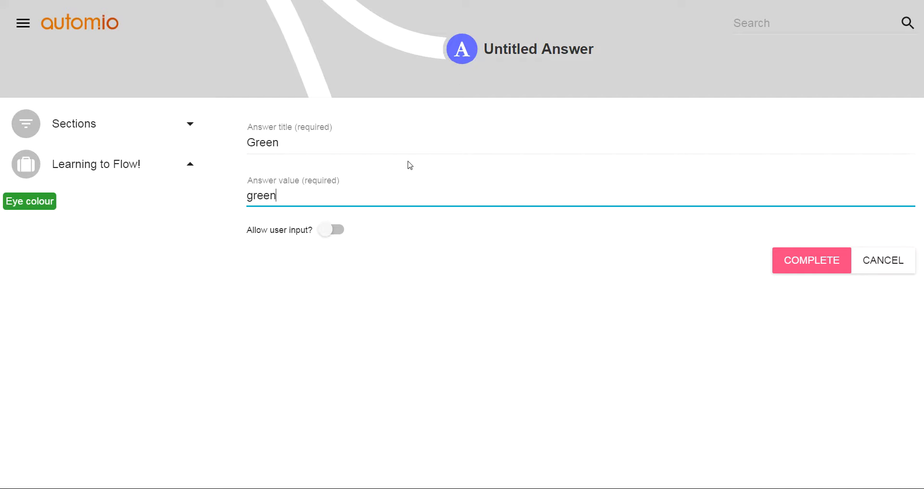
left_click(800, 260)
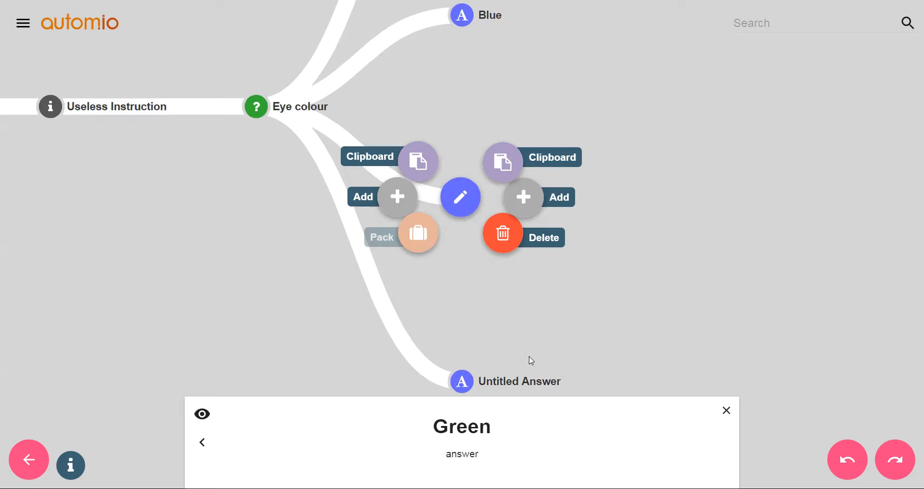
- Delete only the untitled fourth answer of the "Eye colour" question and undo that deletion
left_click(460, 386)
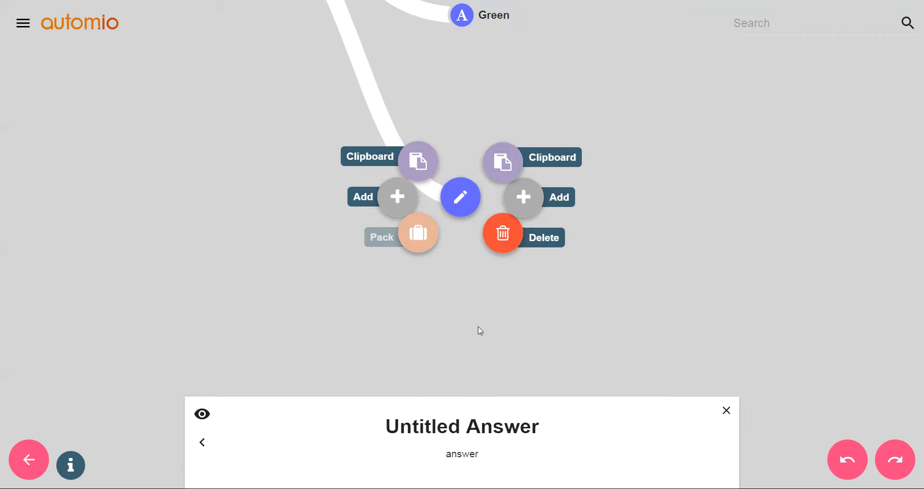
left_click(493, 227)
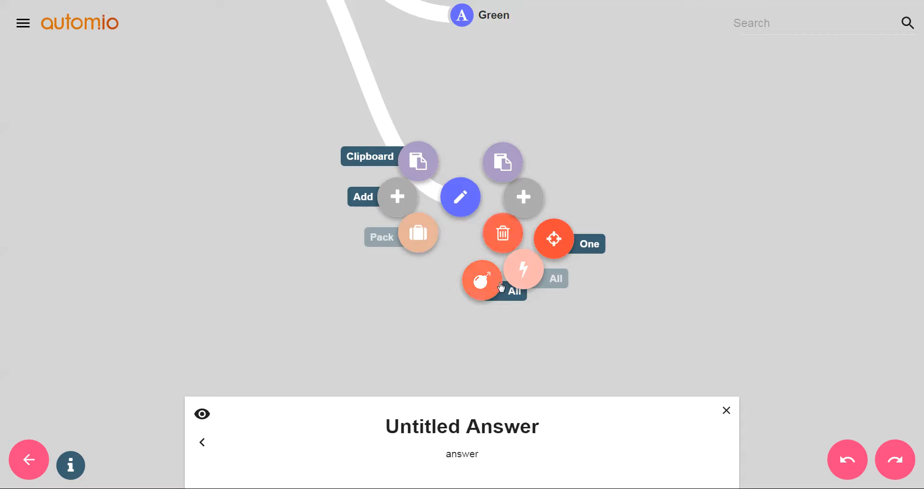
left_click(558, 244)
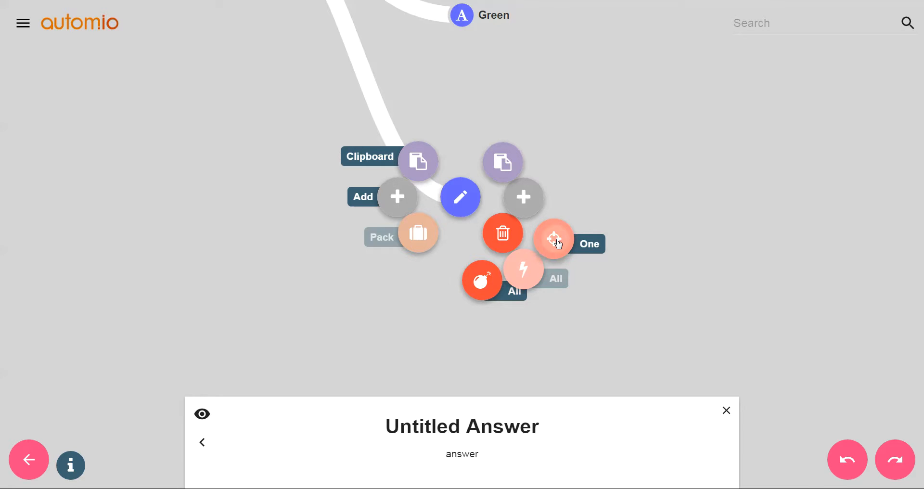
scroll(554, 228, "down", 5)
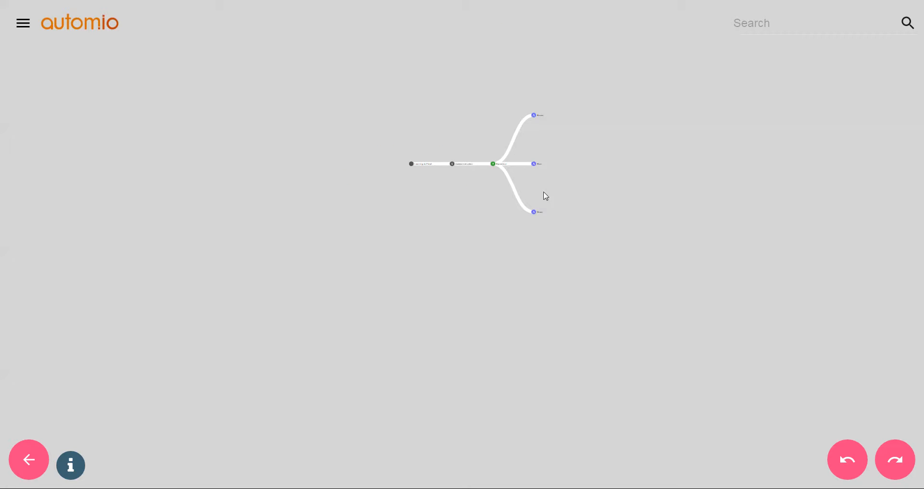
left_click(846, 464)
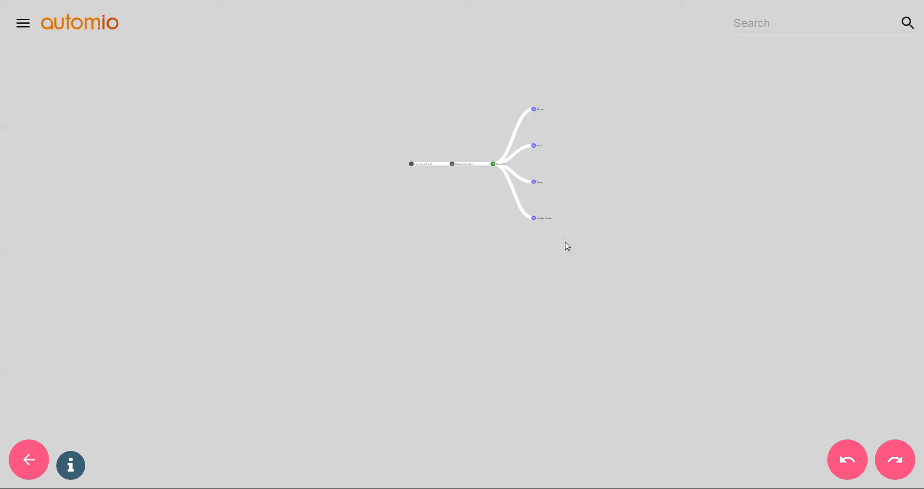
- Add an instruction output after the untitled fourth answer of the "Eye colour" question
left_click(534, 219)
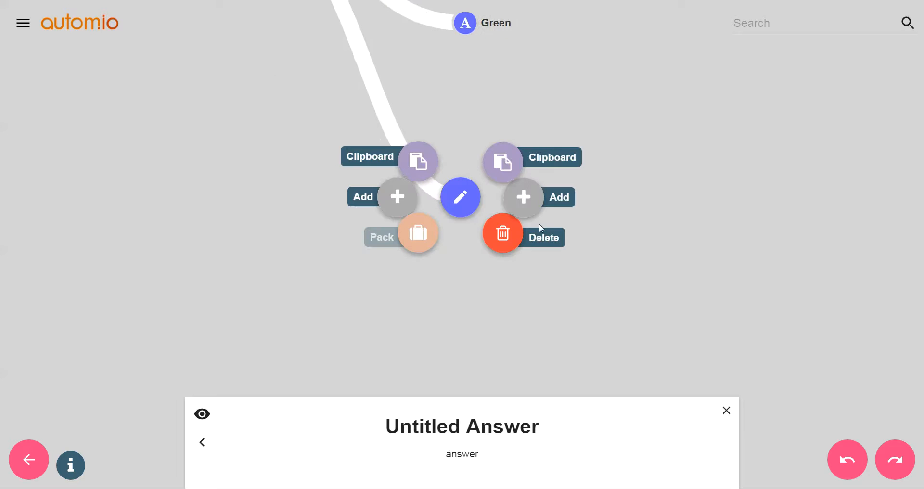
left_click(514, 238)
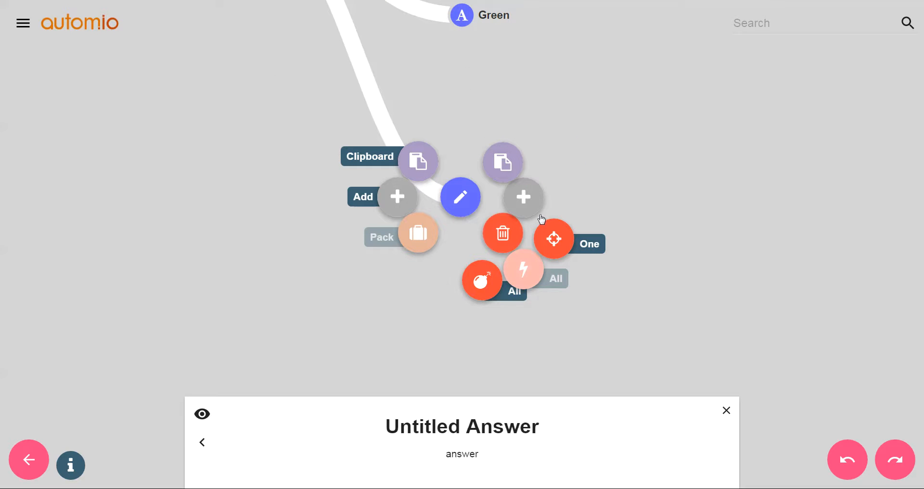
left_click(538, 206)
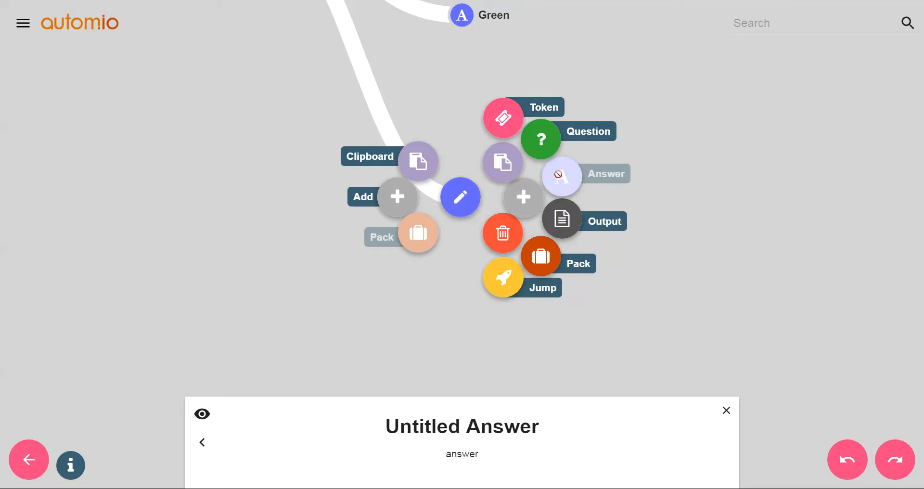
left_click(563, 220)
left_click(600, 162)
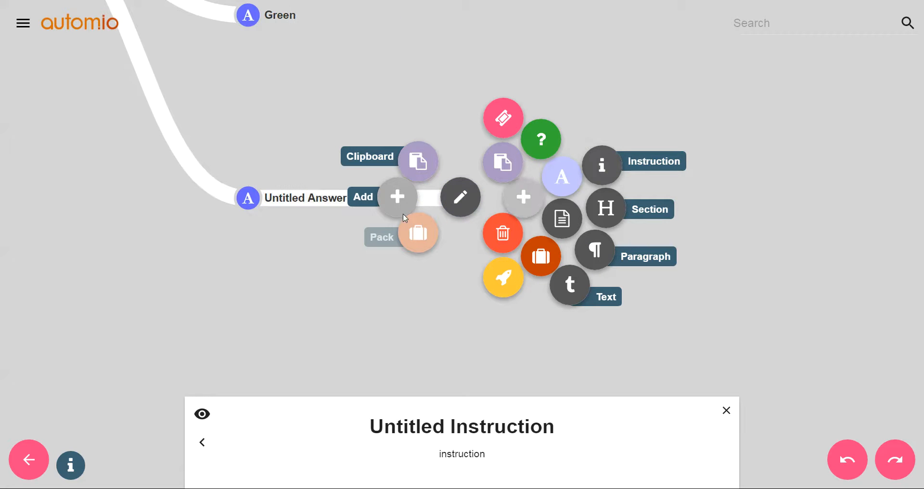
- Try to delete only the untitled answer in front of the untitled instruction, using the single-item delete option
left_click(247, 205)
left_click(507, 235)
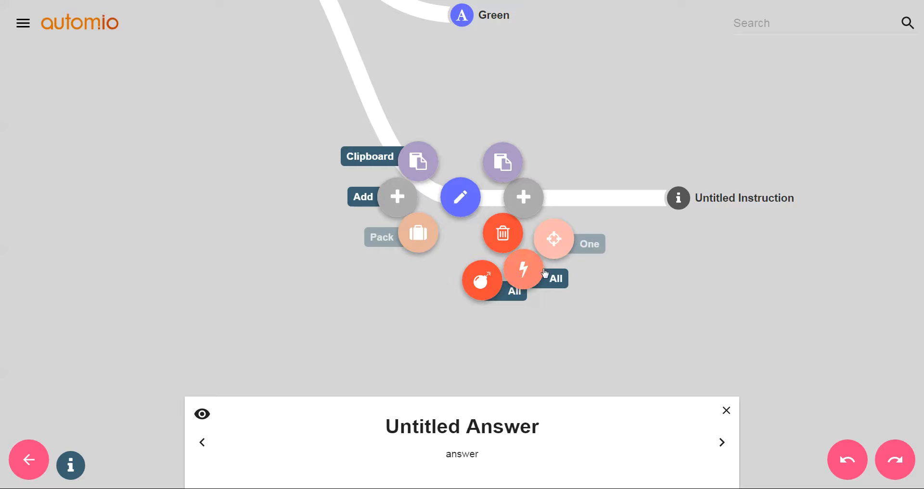
left_click(556, 241)
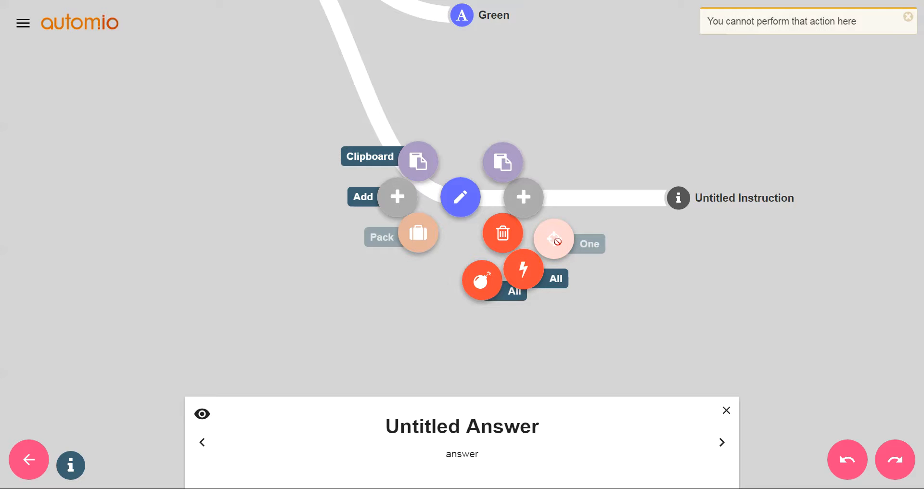
left_click_drag(646, 163, 750, 260)
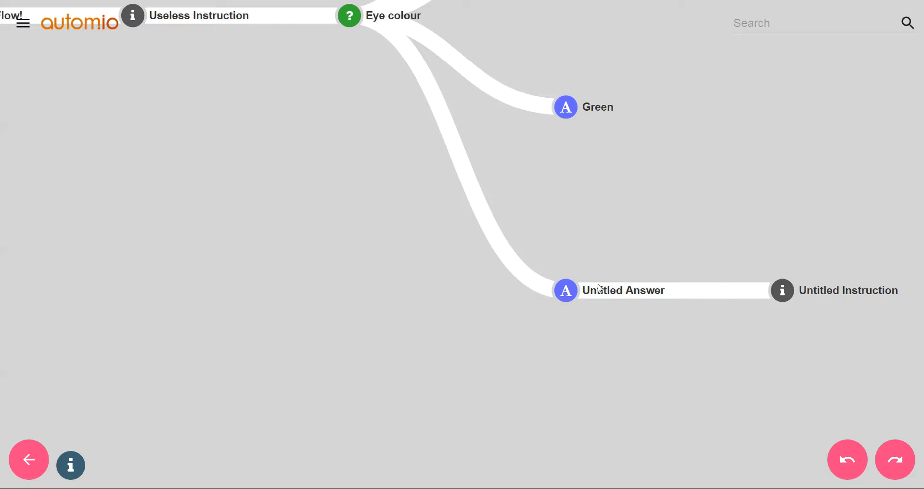
left_click(574, 299)
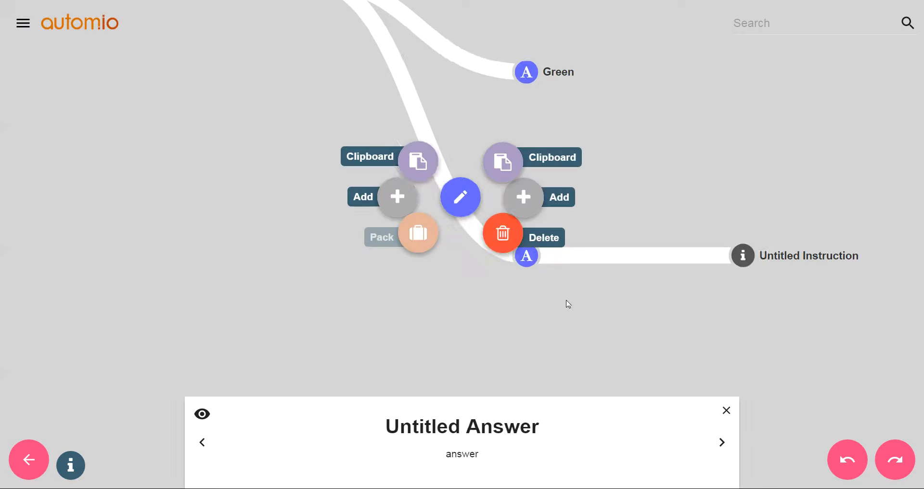
left_click(500, 248)
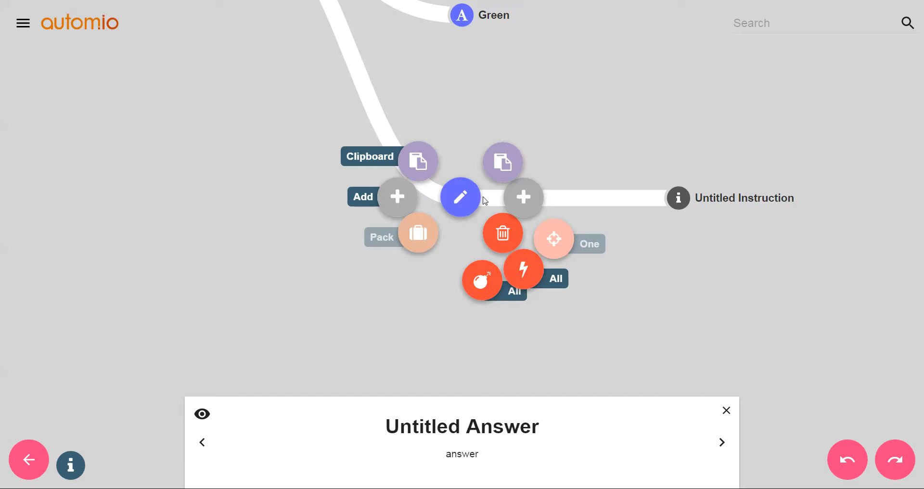
- Add a question with two answers after the untitled instruction, and an instruction after the second of these answers
left_click(722, 217)
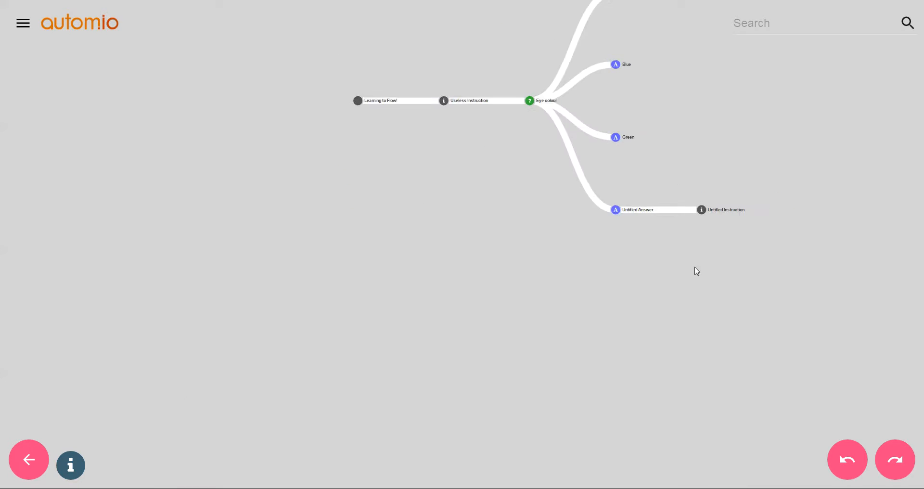
left_click(605, 223)
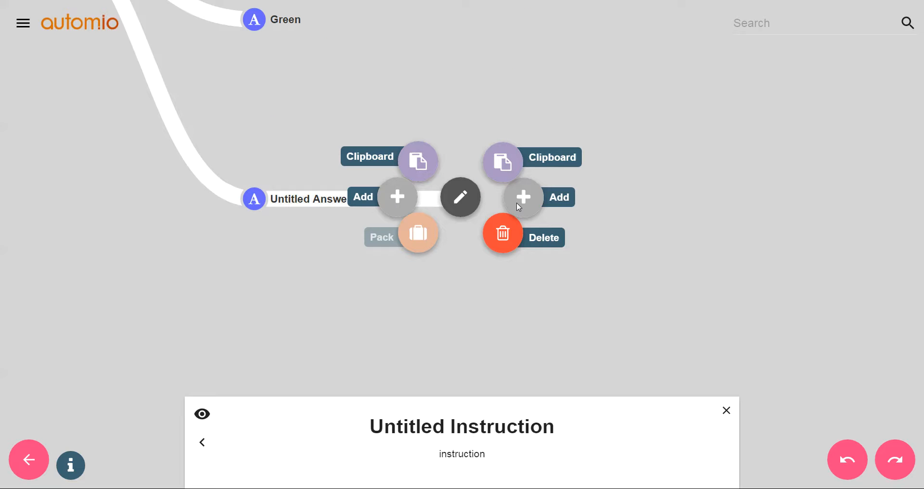
left_click(555, 196)
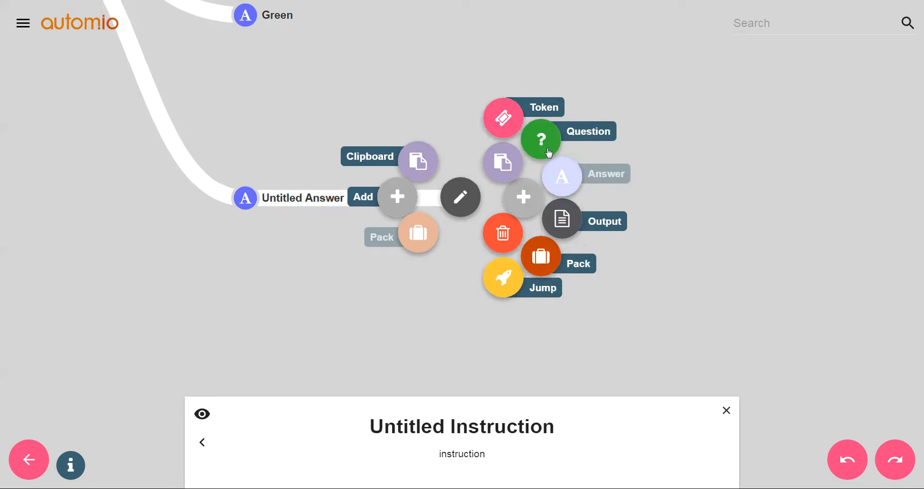
left_click(575, 187)
left_click(571, 186)
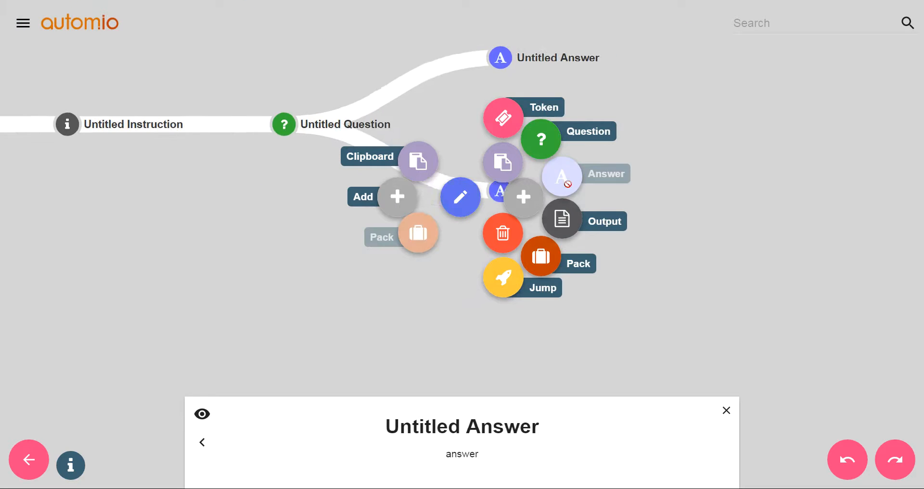
left_click(597, 208)
left_click(614, 170)
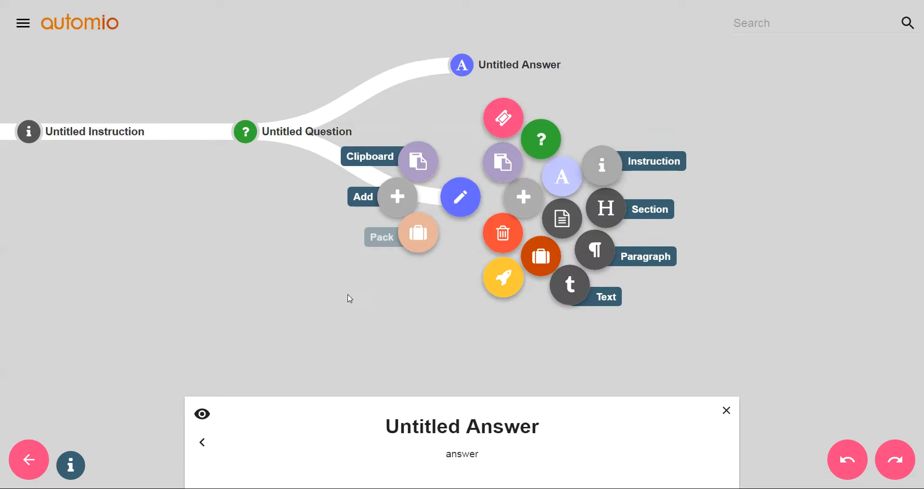
- Delete everything that follows the untitled fourth answer of "Eye colour", keeping the answer itself
left_click(297, 331)
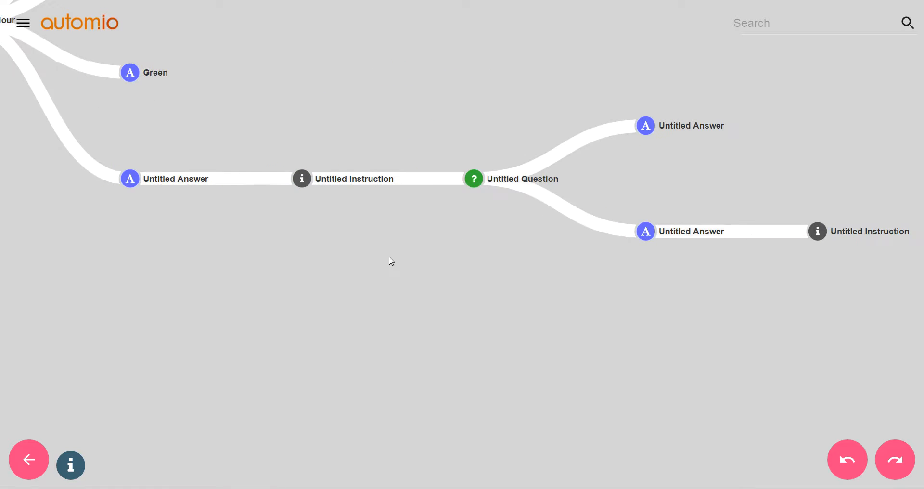
left_click(137, 185)
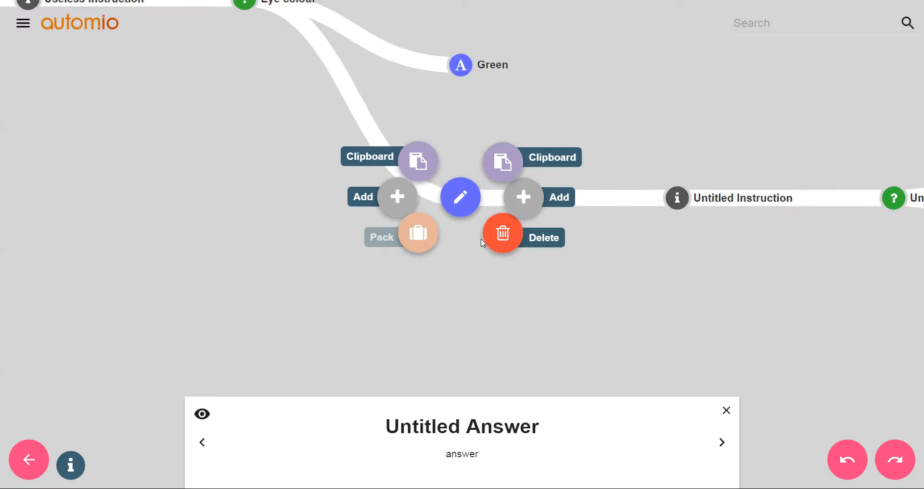
left_click(503, 234)
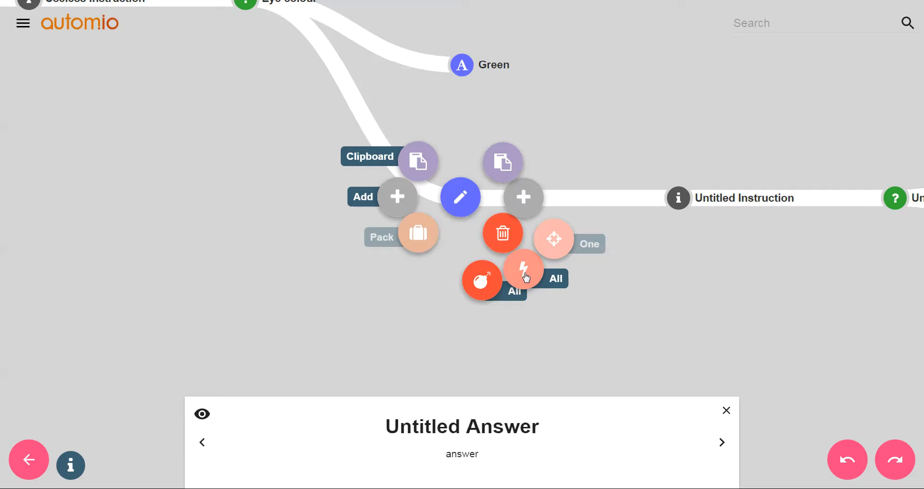
left_click(525, 276)
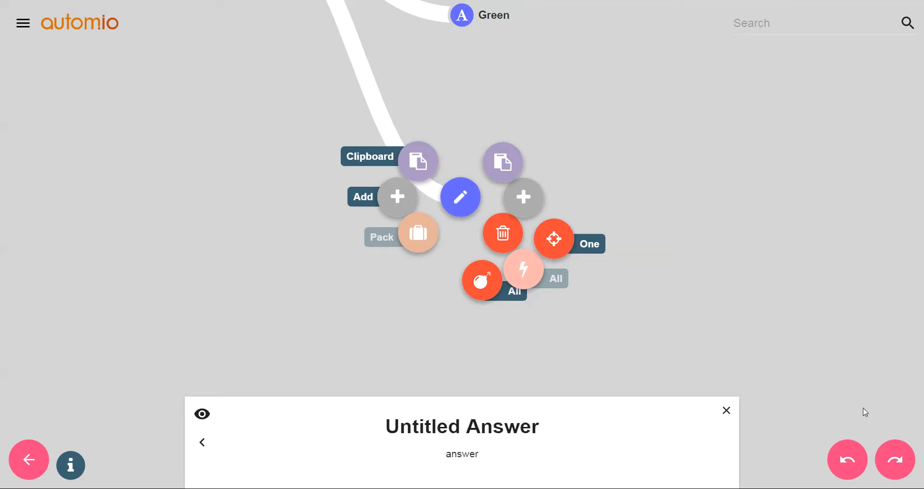
- Undo the last deletion and delete the untitled fourth answer of "Eye colour" together with everything after it
left_click(492, 115)
left_click(514, 249)
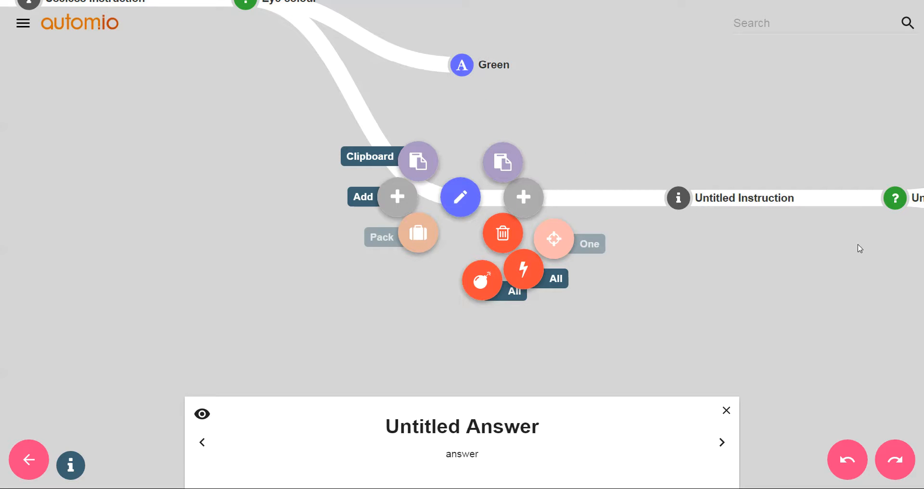
left_click(481, 281)
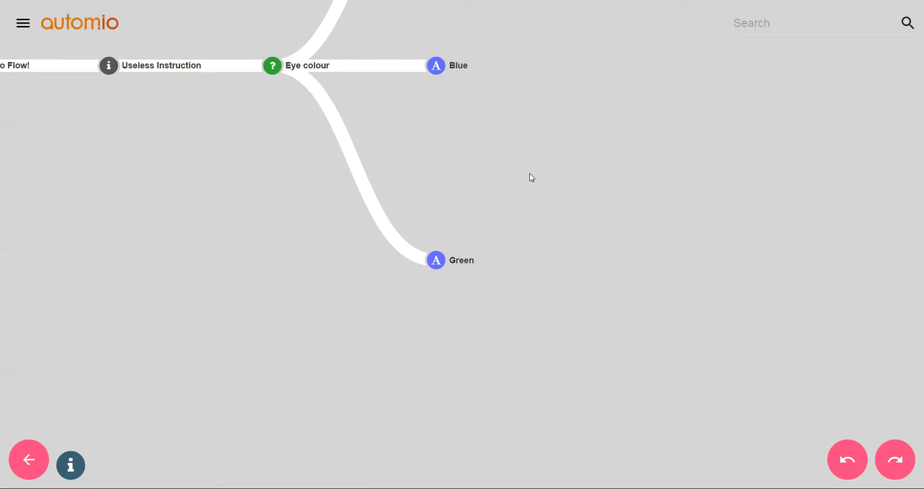
left_click(466, 402)
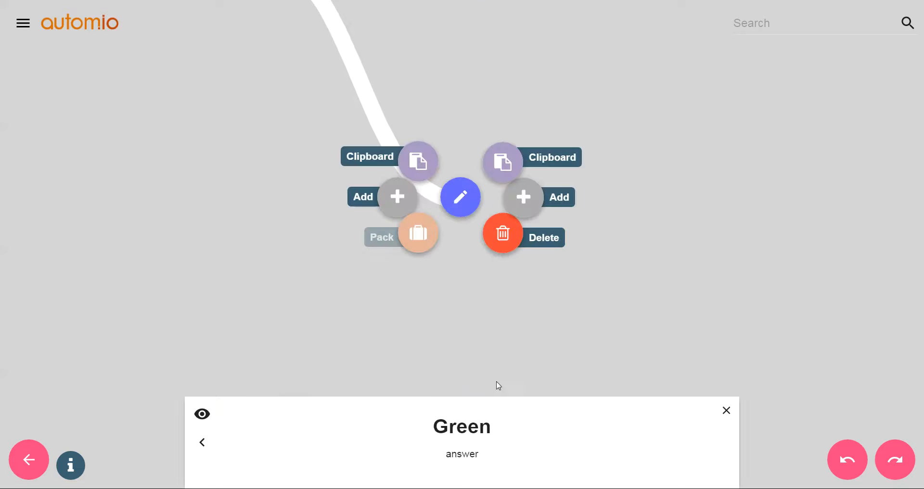
left_click(497, 242)
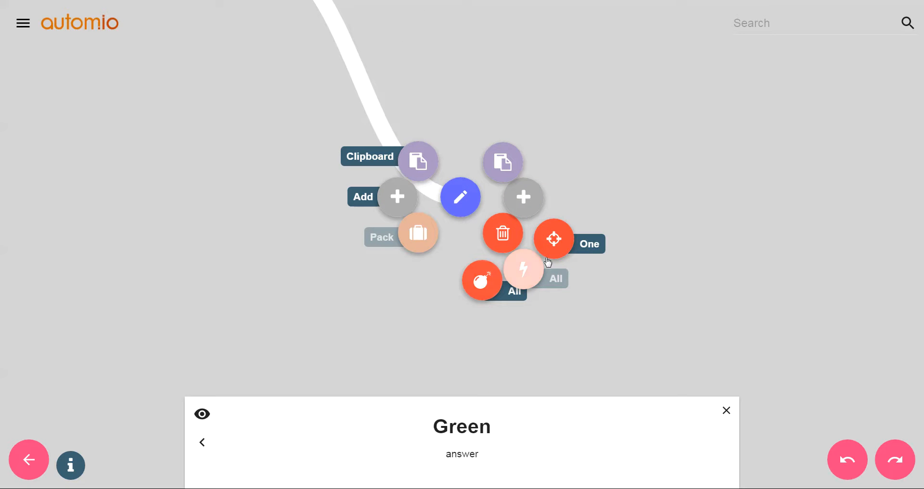
- Add a paragraph output after the "Brown" answer of the "Eye colour" question
left_click(627, 245)
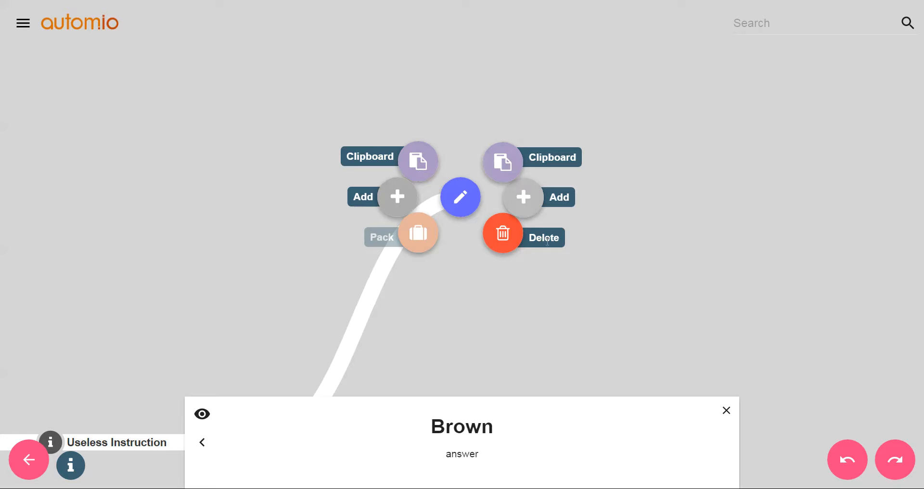
left_click(538, 204)
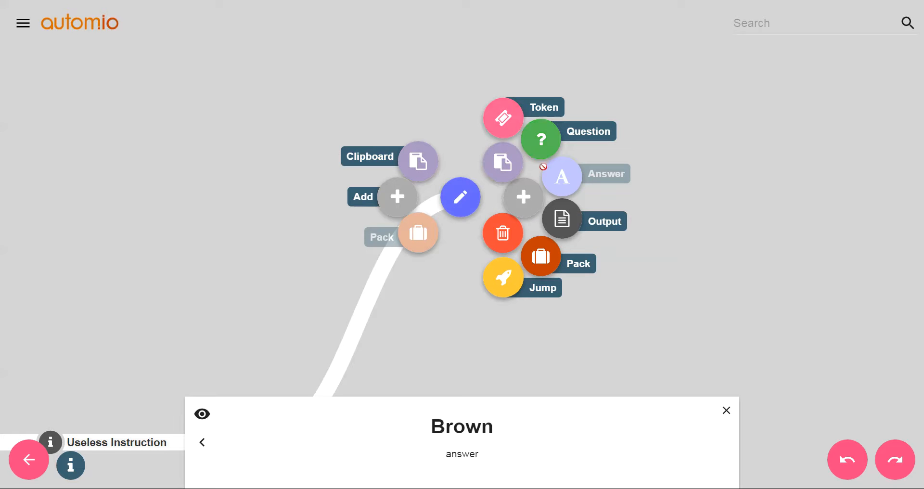
left_click(564, 226)
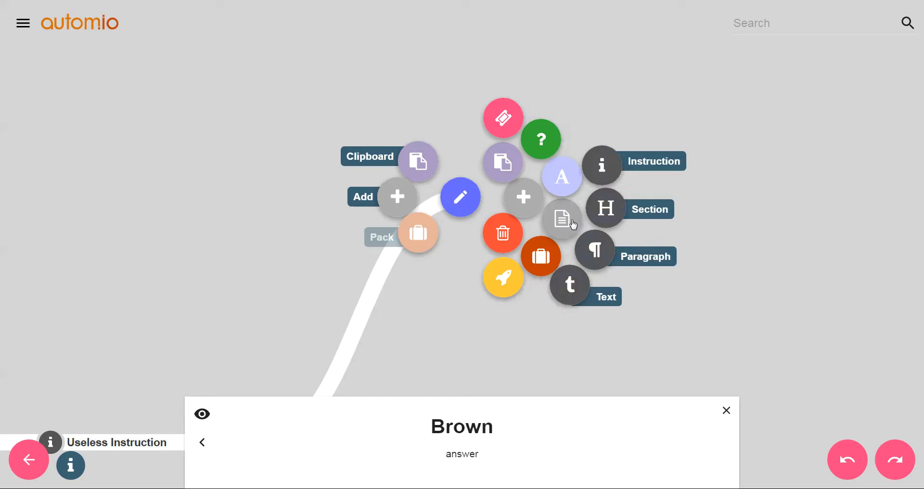
left_click(606, 256)
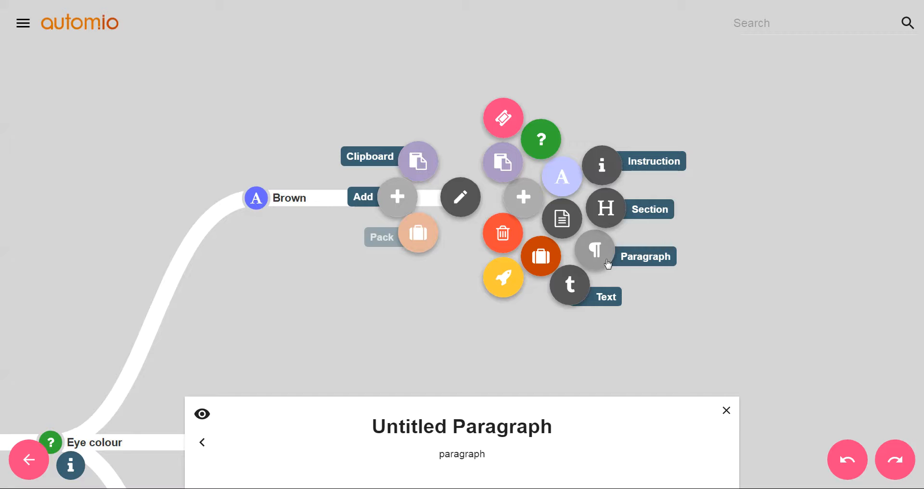
- Title the untitled paragraph "Eye colour" and start its body with "You have indicated that you have" followed by the "Eye colour" question reference
left_click(463, 200)
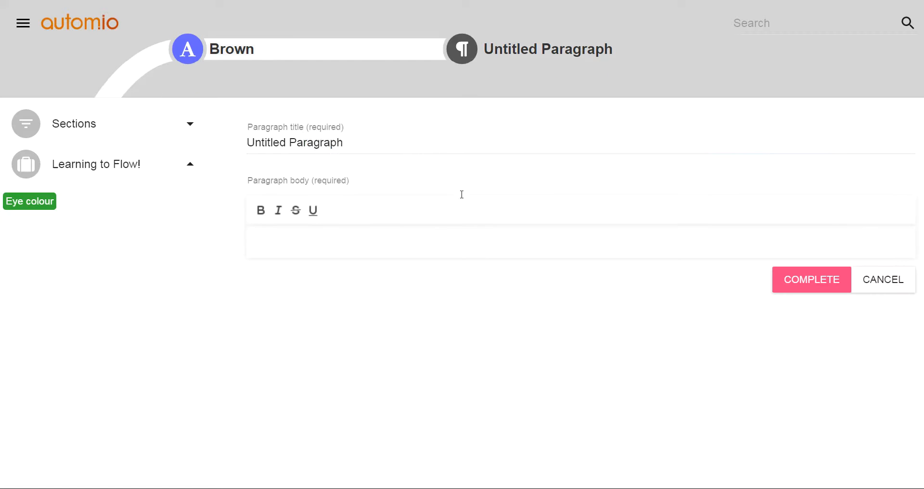
type("Eye colour")
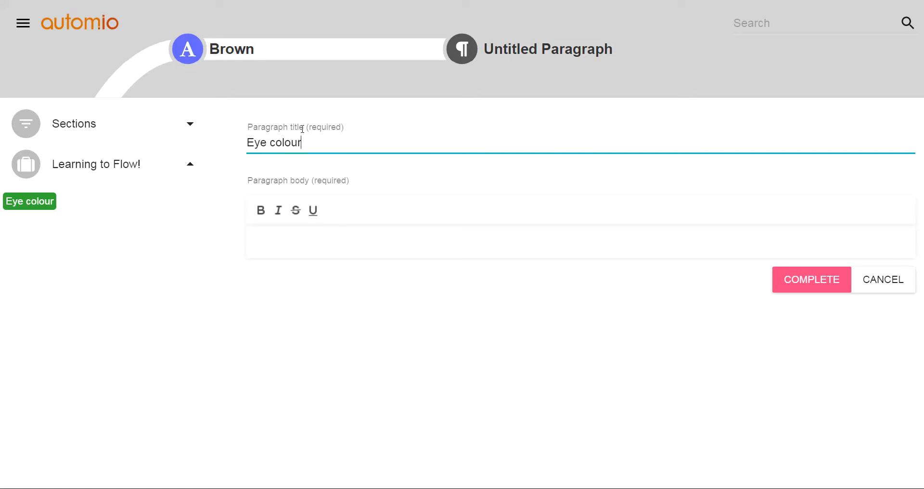
left_click(367, 246)
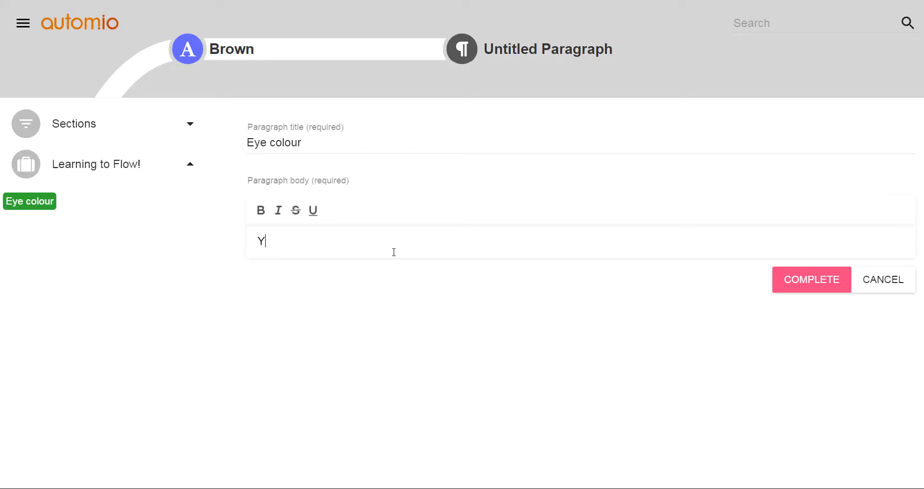
type("You have indicated that you have")
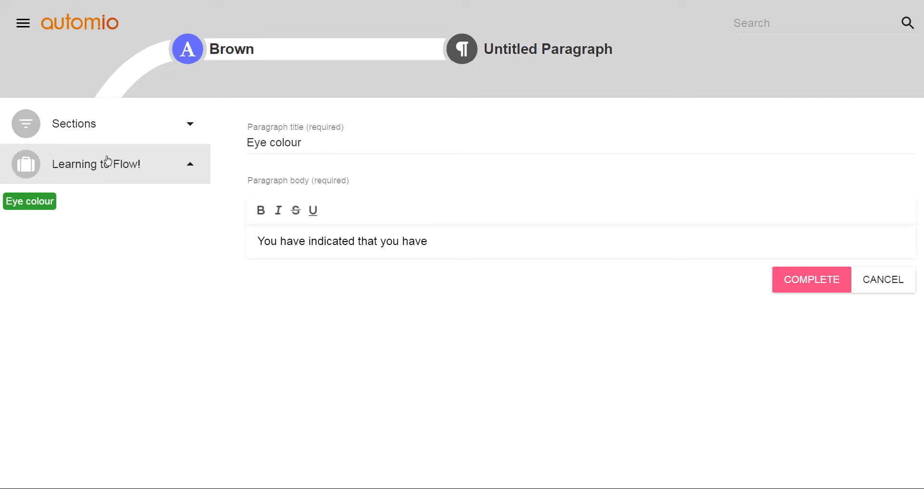
left_click(38, 203)
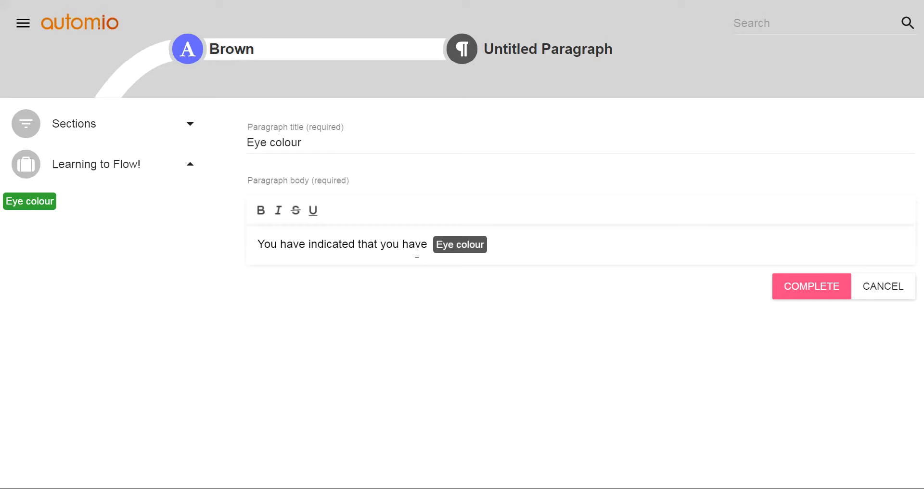
- Replace the "Eye colour" reference in the body, finish the sentence with "eyes." and save the paragraph
type("eyes")
key("BackSpace")
key("BackSpace")
left_click(491, 244)
key("BackSpace")
left_click_drag(25, 198, 487, 244)
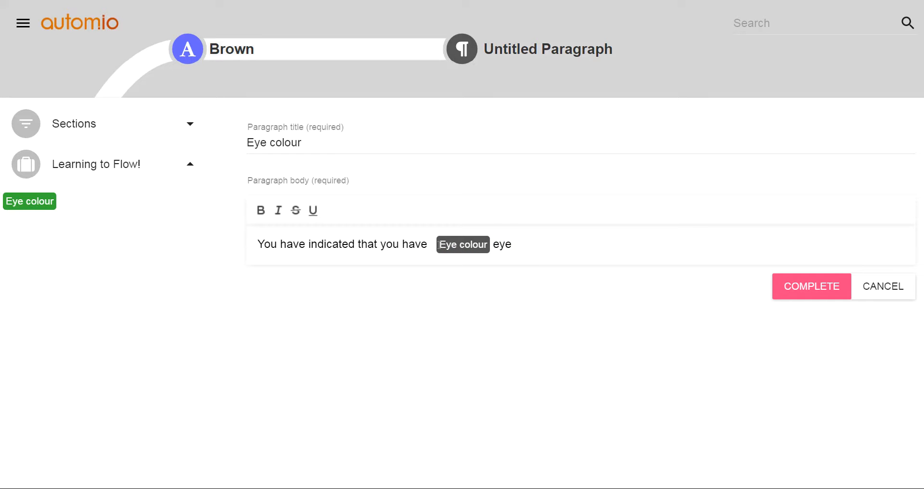
key("Delete")
key("Delete")
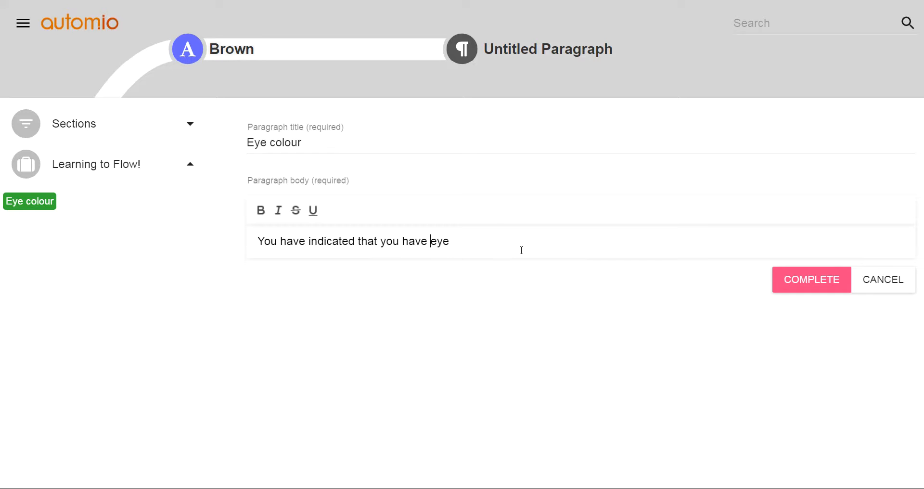
left_click(35, 205)
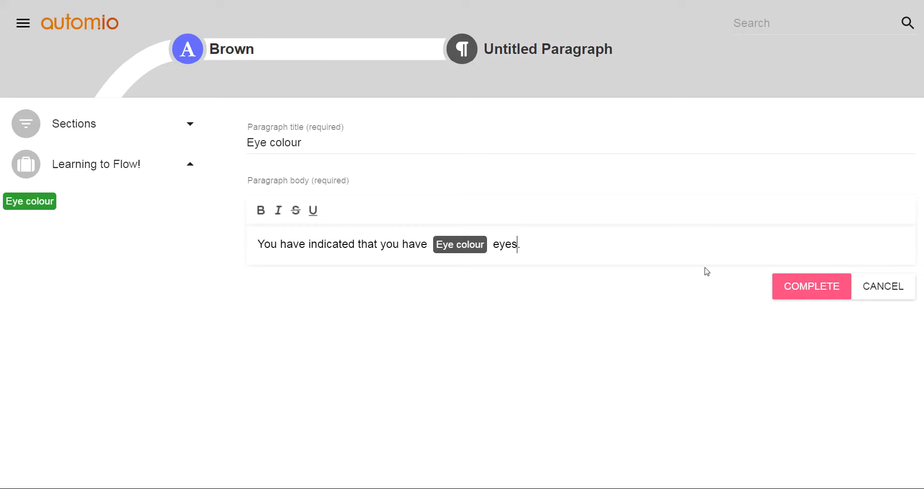
left_click(817, 293)
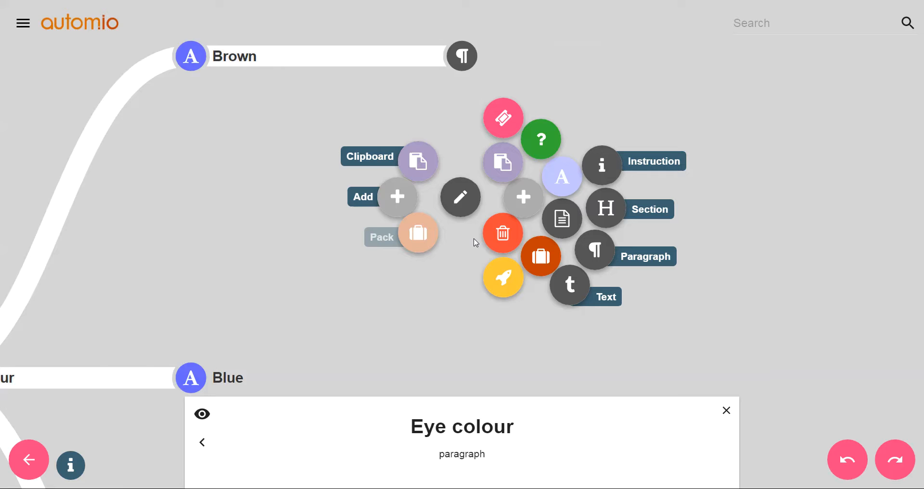
- Copy the "Eye colour" paragraph that follows the "Brown" answer
left_click(452, 265)
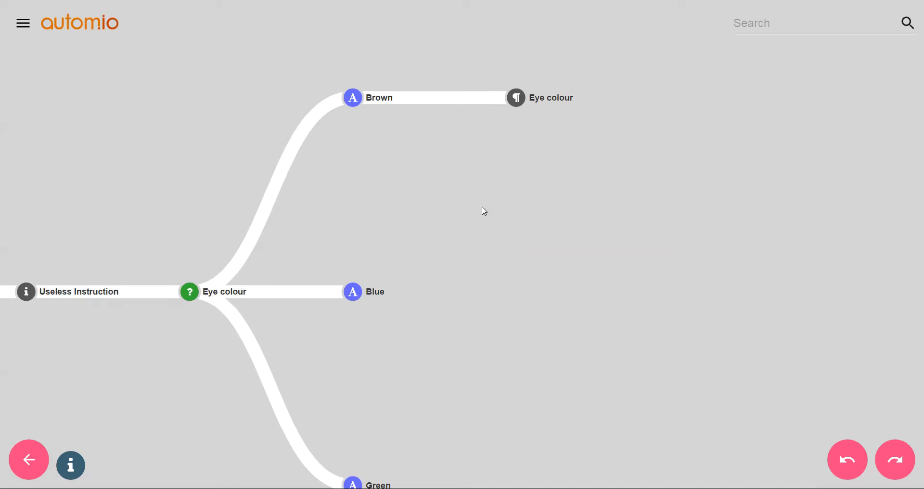
left_click_drag(534, 181, 523, 113)
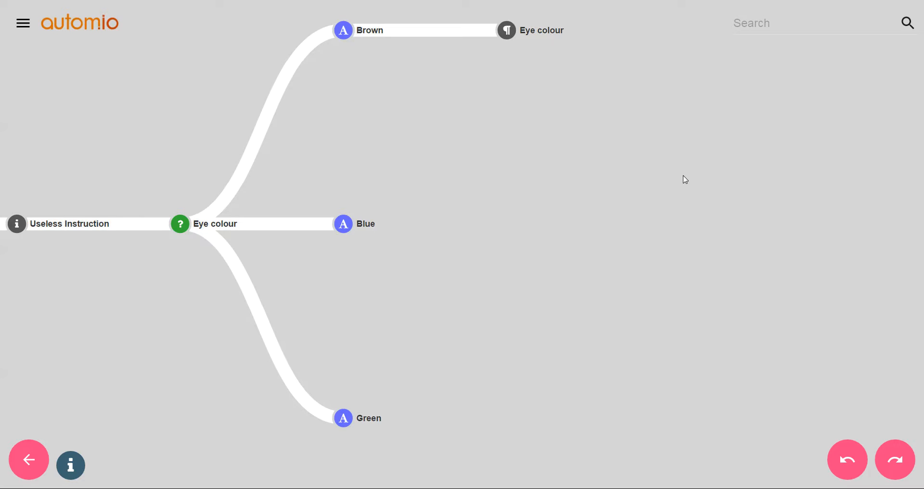
scroll(678, 182, "down", 2)
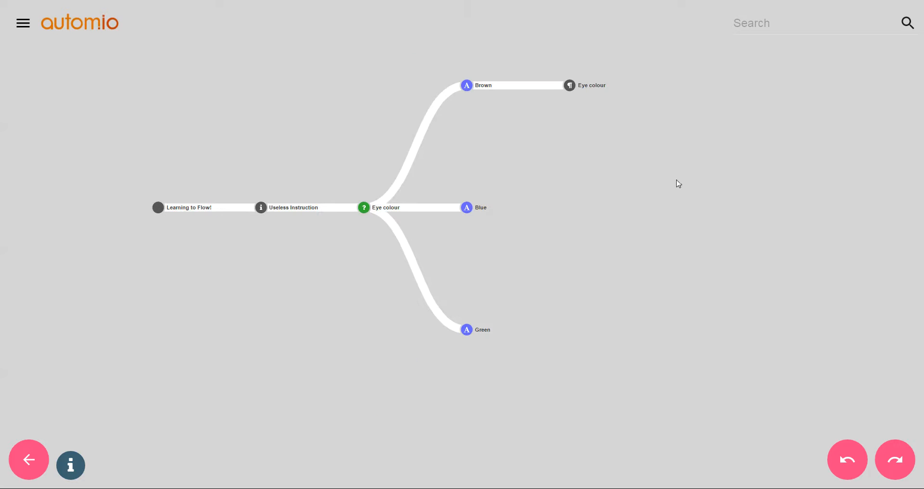
left_click(572, 90)
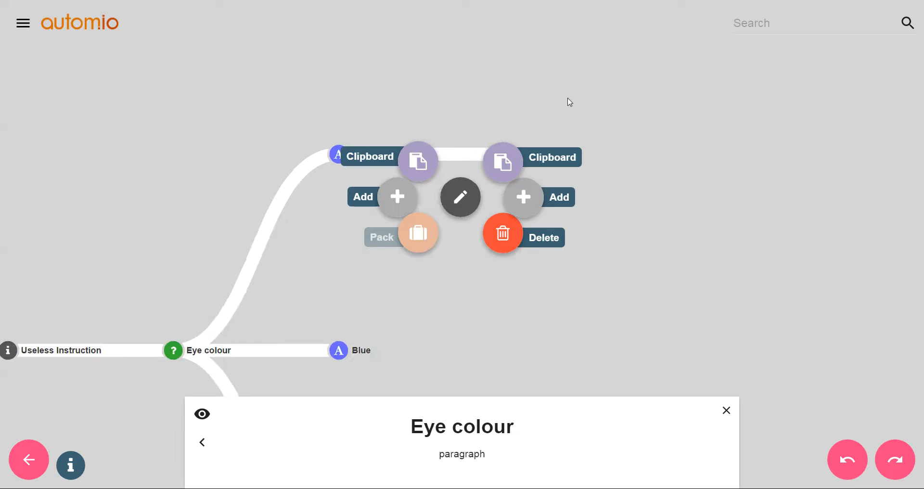
left_click(418, 170)
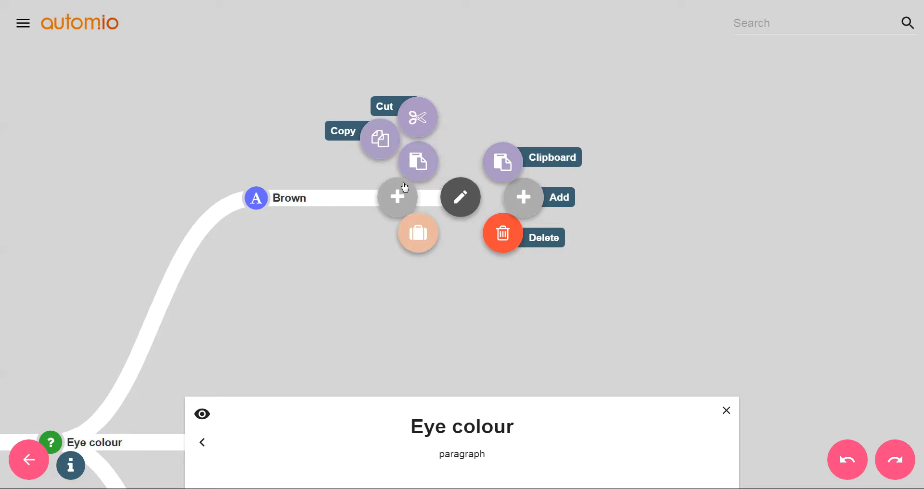
left_click(425, 314)
left_click(464, 202)
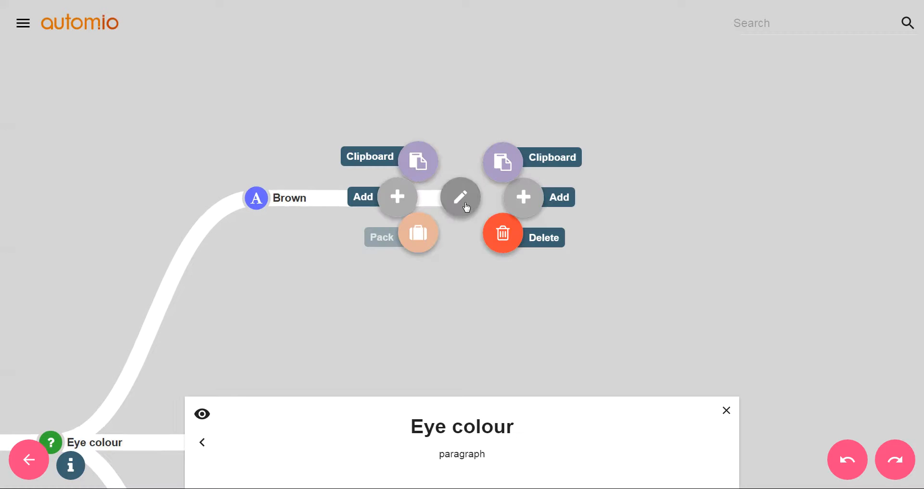
left_click(506, 164)
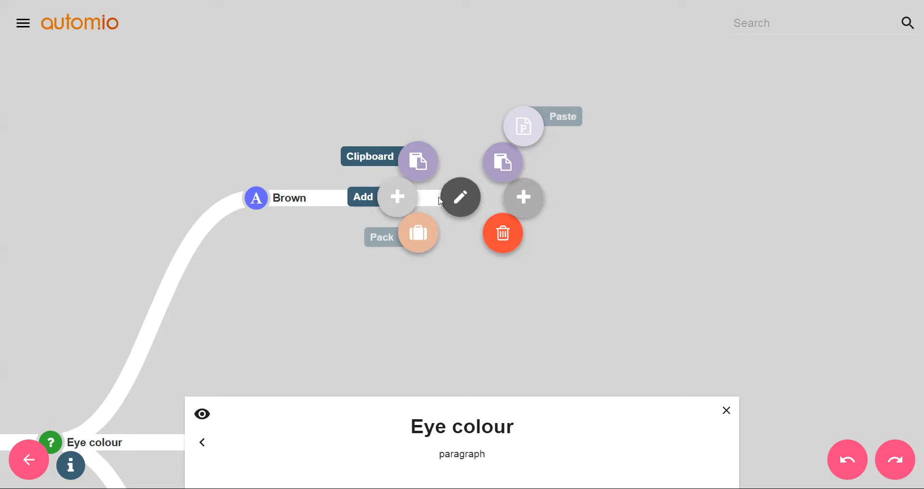
left_click(417, 162)
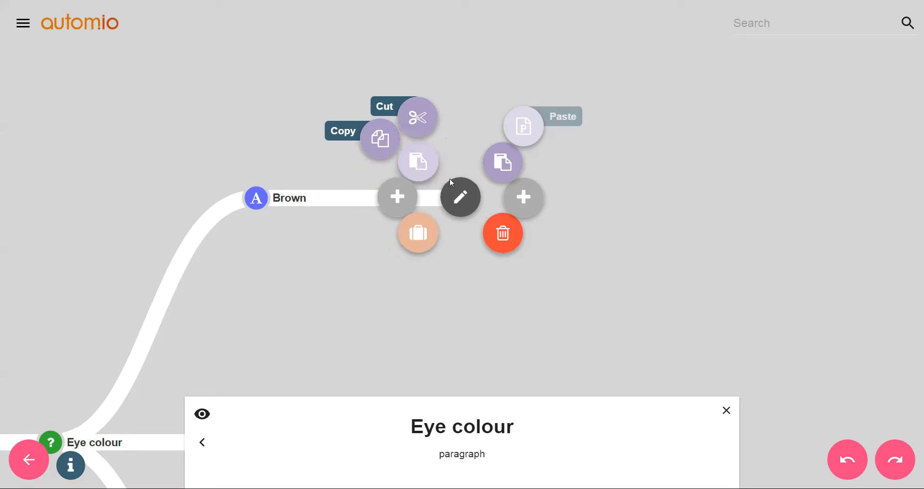
left_click(380, 142)
- Paste the copied paragraph after the "Blue" answer and after the "Green" answer
left_click_drag(477, 366, 422, 112)
left_click(205, 193)
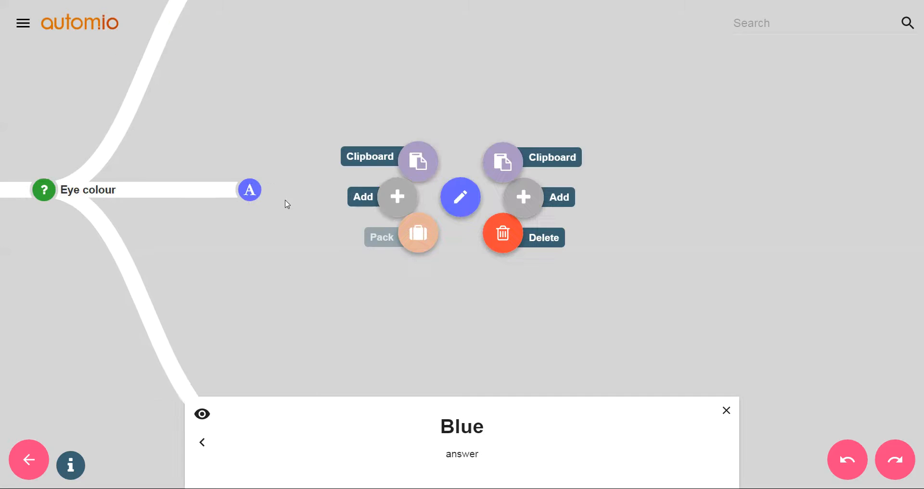
left_click(507, 168)
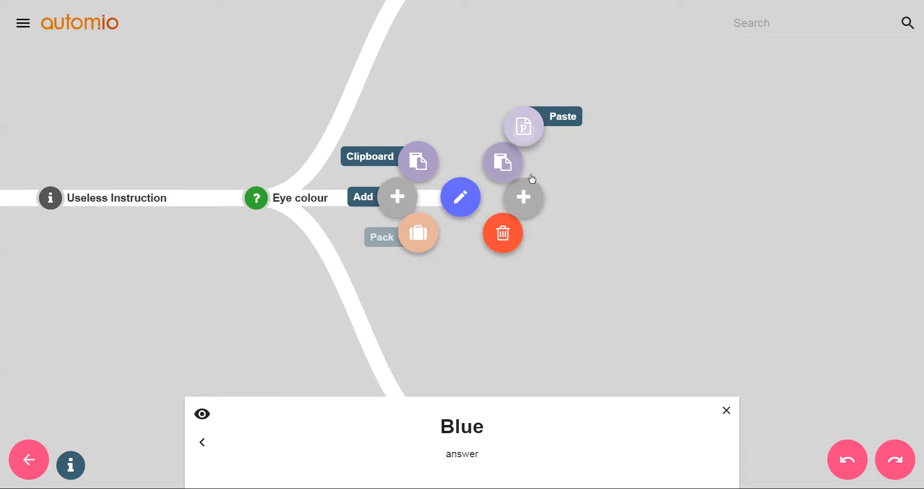
left_click(522, 121)
left_click(462, 473)
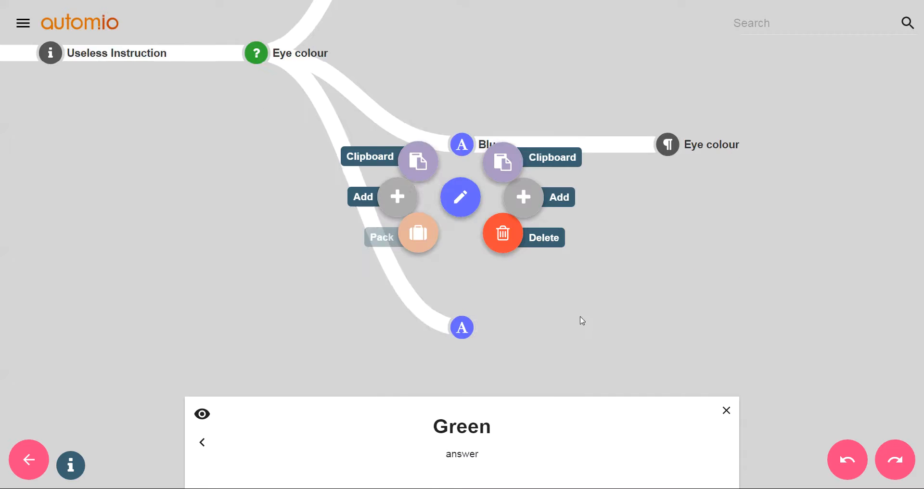
left_click(503, 163)
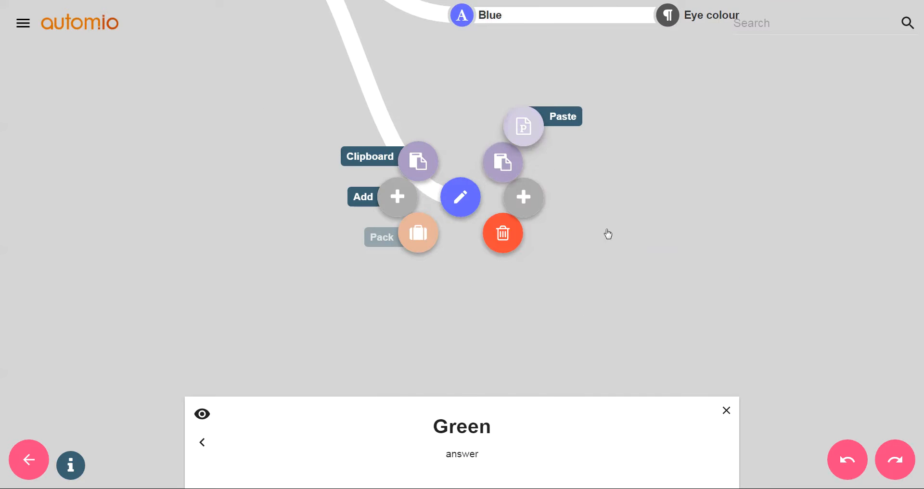
left_click(531, 136)
- Delete the "Eye colour" paragraphs after the "Brown" and "Green" answers, keeping the one after "Blue"
left_click_drag(794, 159, 325, 364)
scroll(325, 363, "down", 8)
left_click_drag(382, 285, 567, 241)
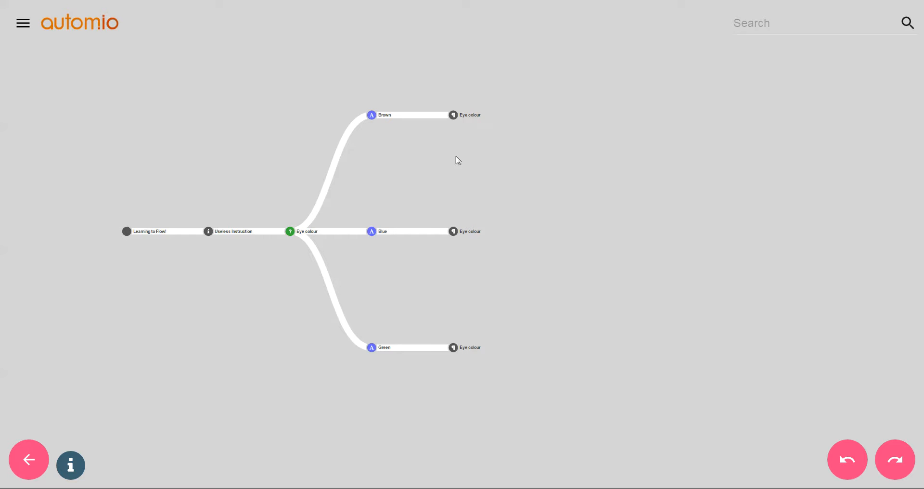
left_click(453, 116)
left_click(502, 243)
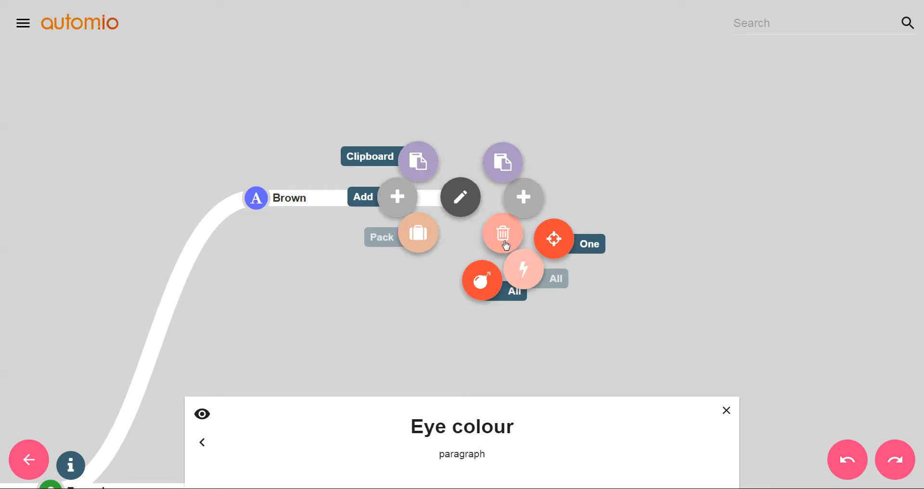
left_click(519, 265)
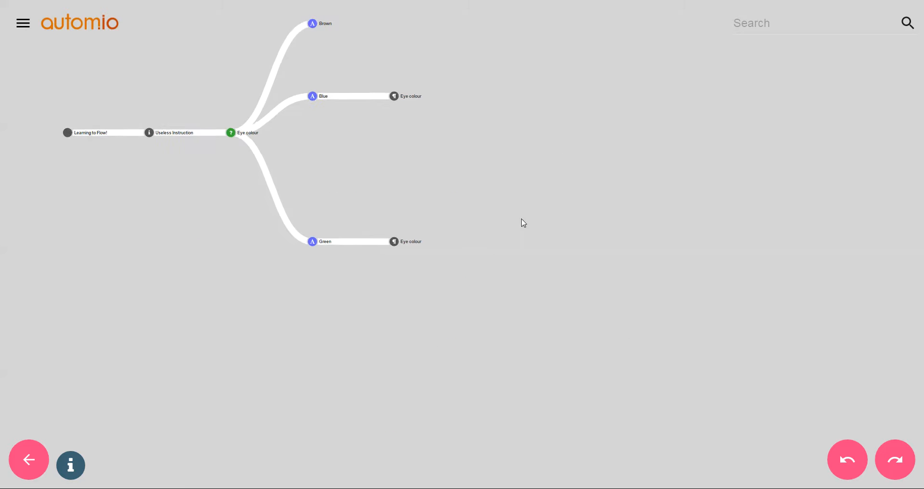
left_click(397, 242)
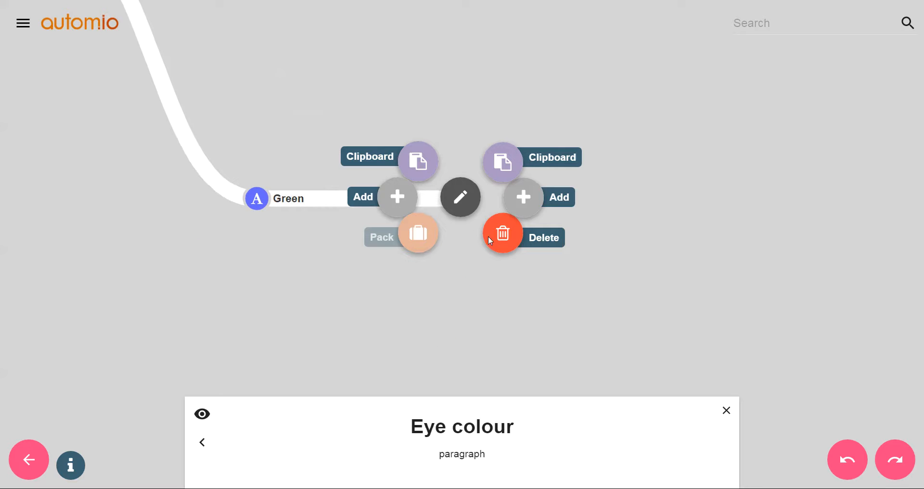
left_click(536, 246)
left_click(481, 282)
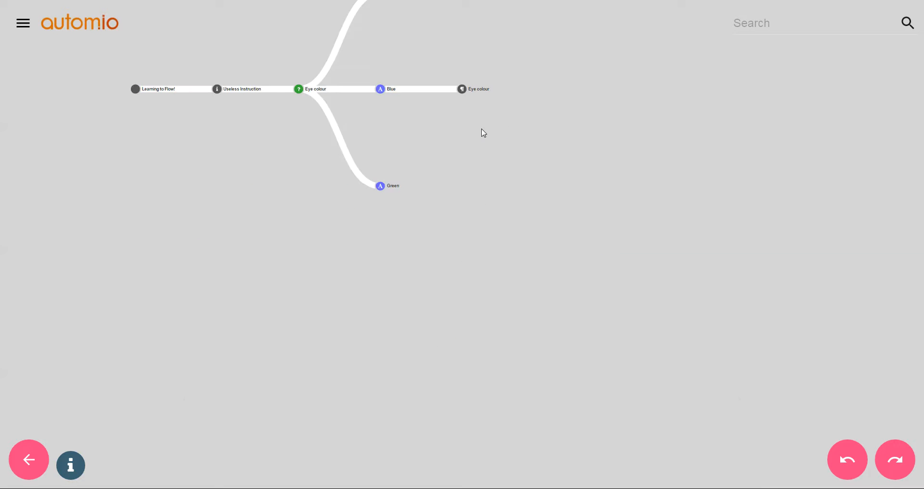
- Add a jump after the "Brown" answer that leads to the "Eye colour" paragraph following "Blue"
left_click(374, 111)
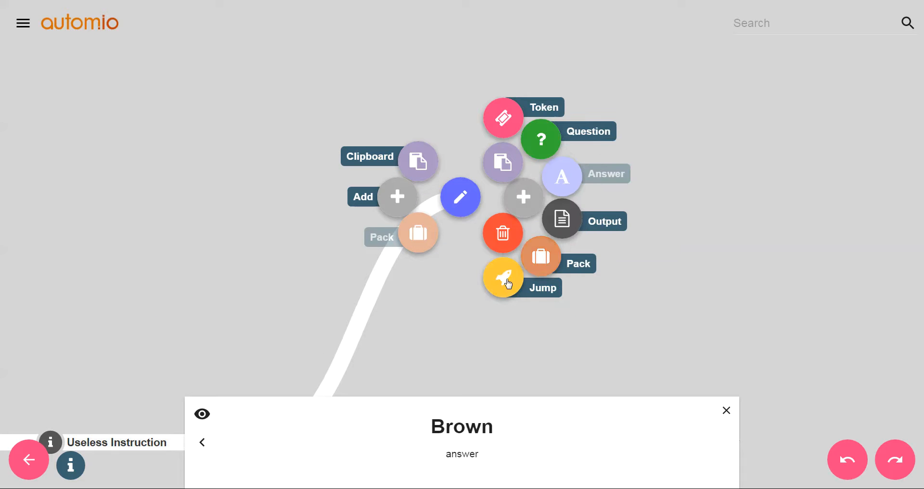
left_click(507, 282)
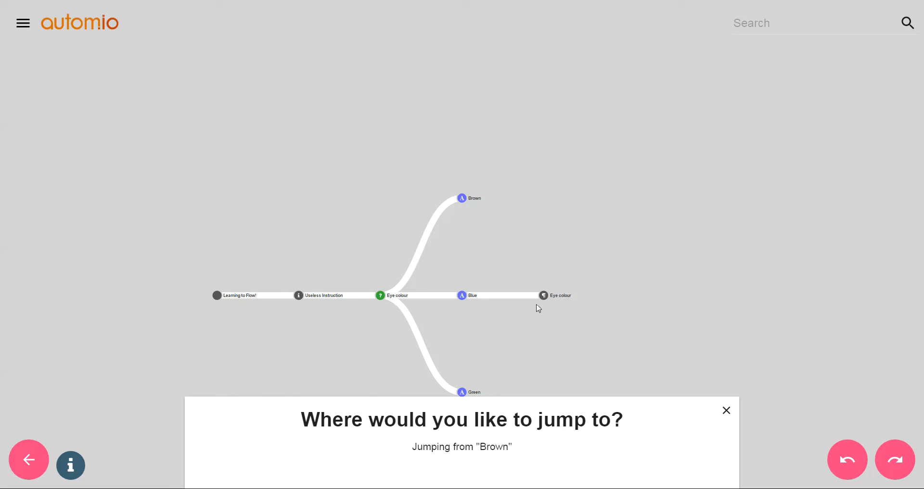
left_click(544, 296)
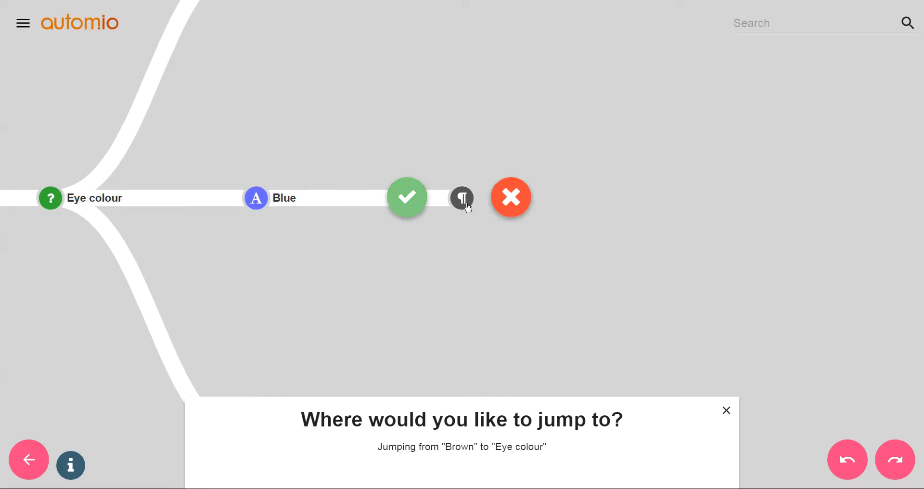
left_click(408, 197)
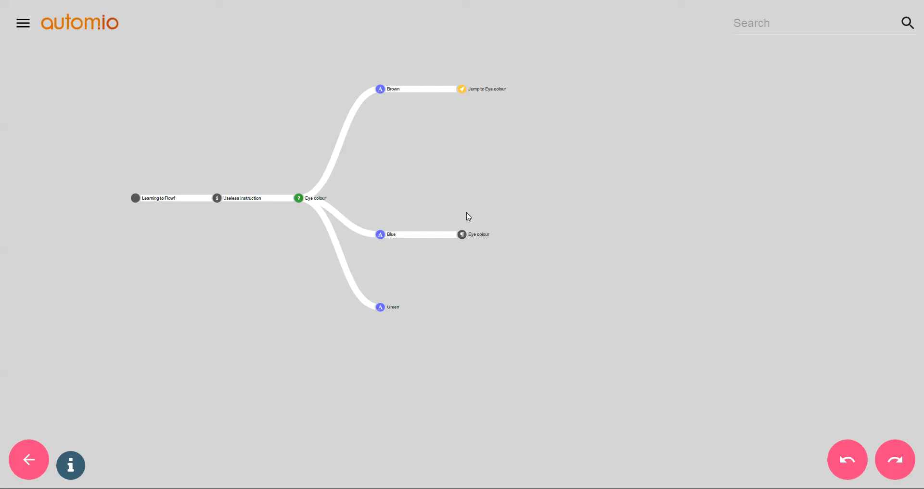
- Add a jump after the "Green" answer that leads to the "Eye colour" paragraph following "Blue"
left_click(381, 309)
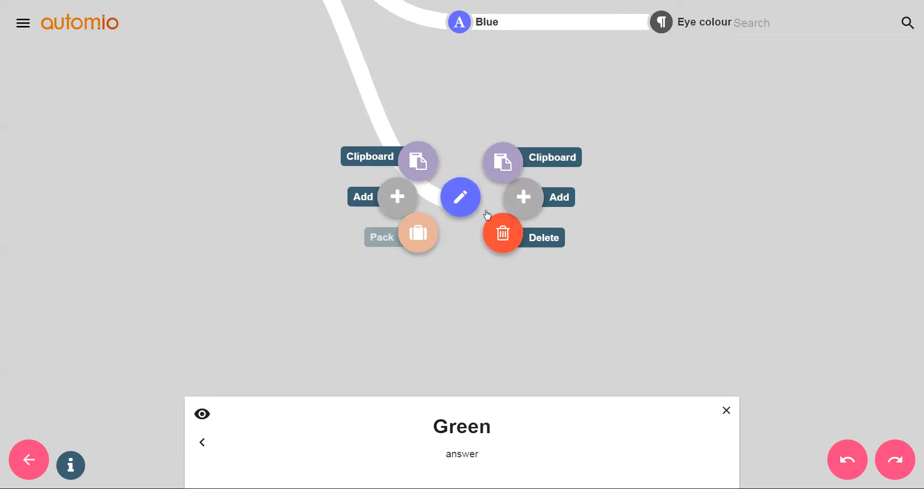
left_click(516, 204)
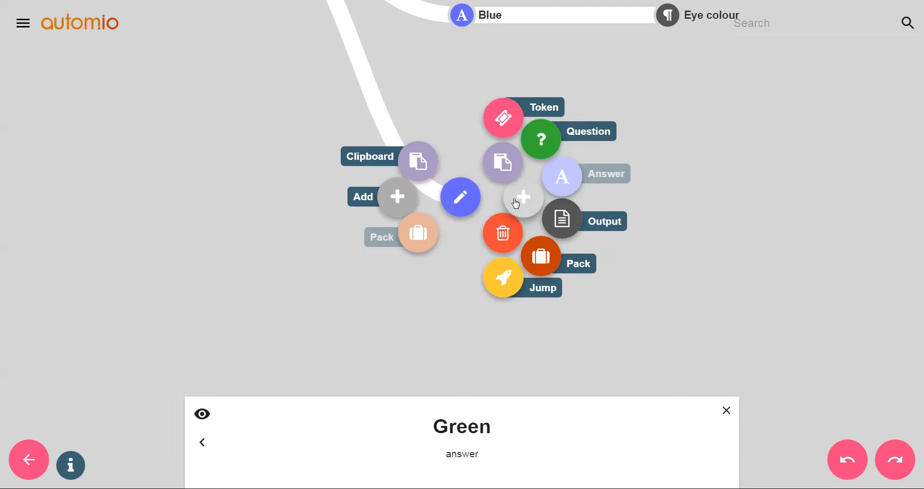
left_click(505, 279)
left_click(543, 125)
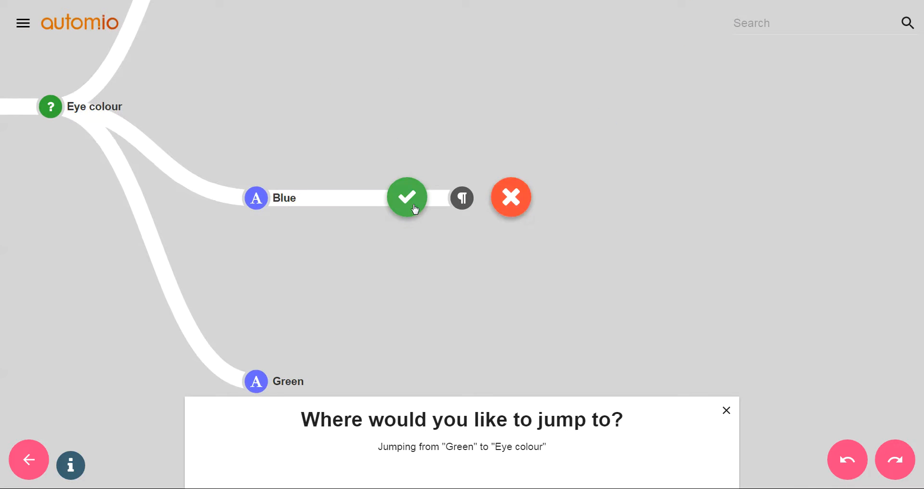
left_click(503, 201)
left_click(380, 272)
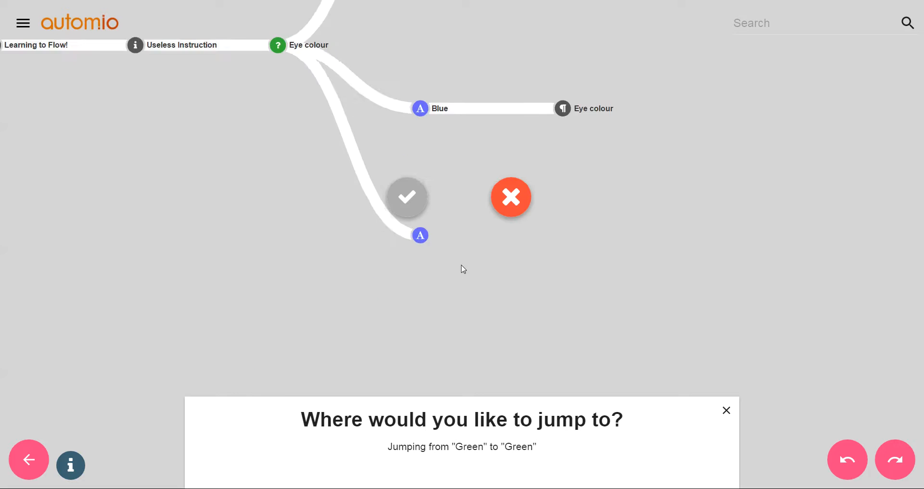
left_click(507, 211)
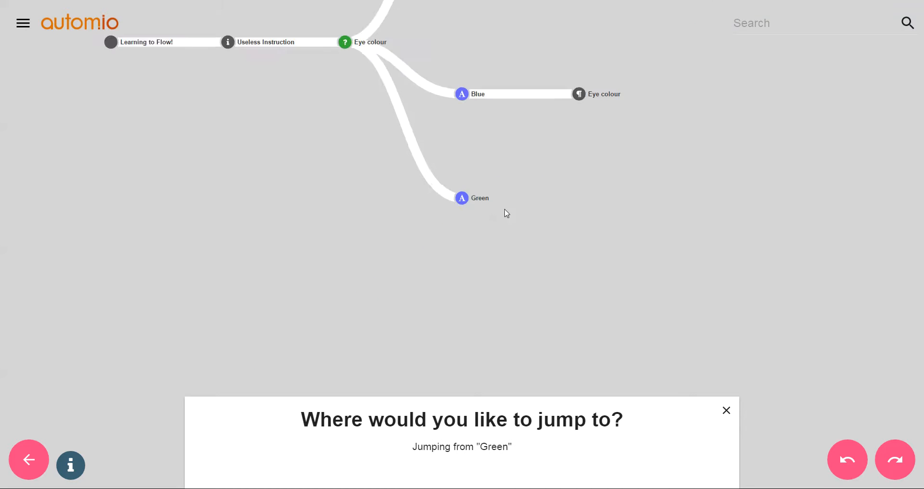
left_click(545, 127)
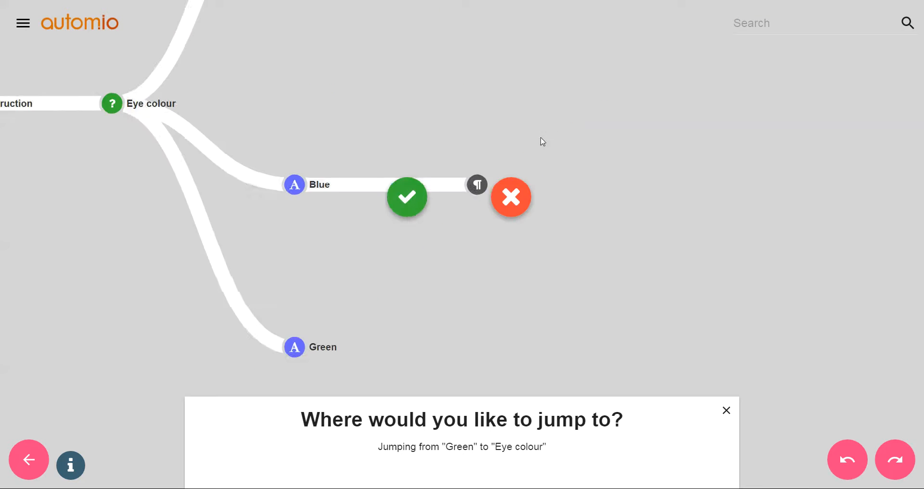
left_click(408, 197)
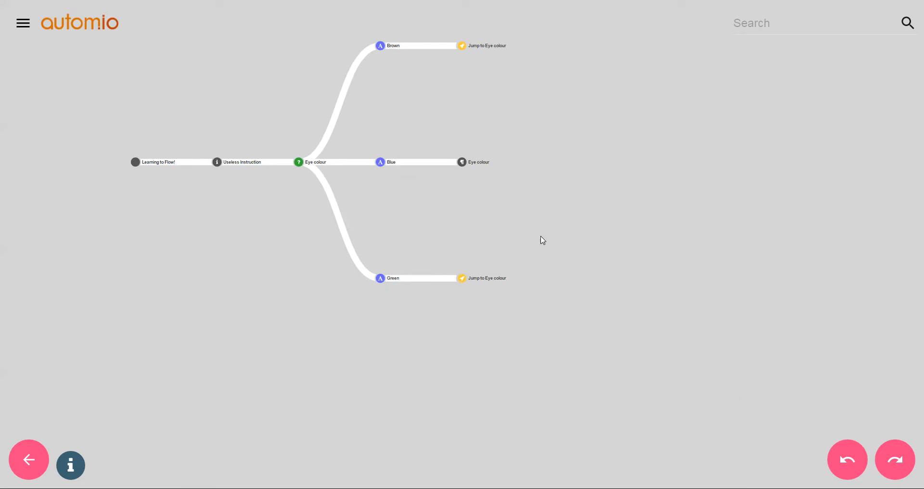
- Undo the addition of the jump after the "Green" answer and redo it
left_click(847, 465)
left_click(896, 461)
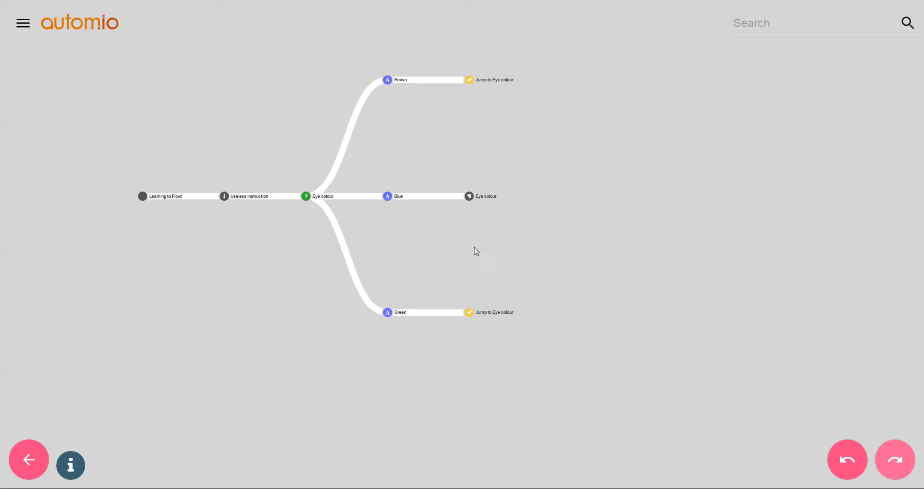
- Add a new question after the "Eye colour" paragraph on the "Blue" branch
left_click(470, 196)
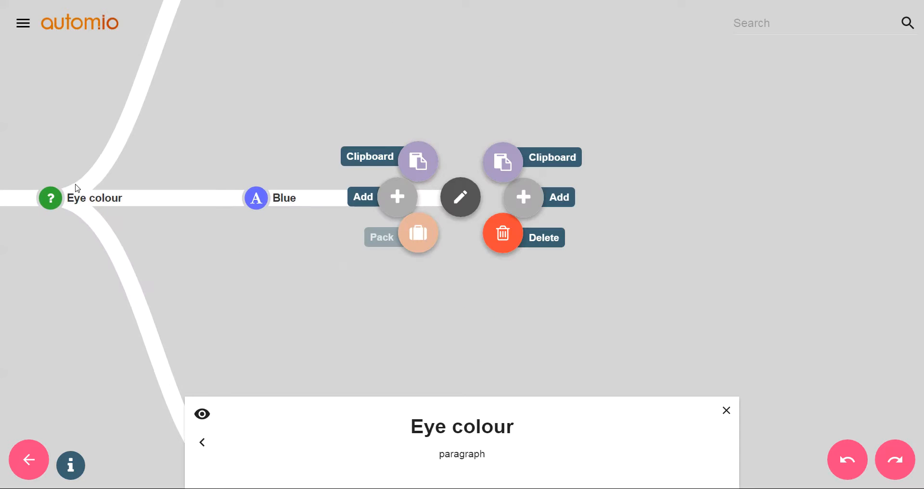
left_click(87, 228)
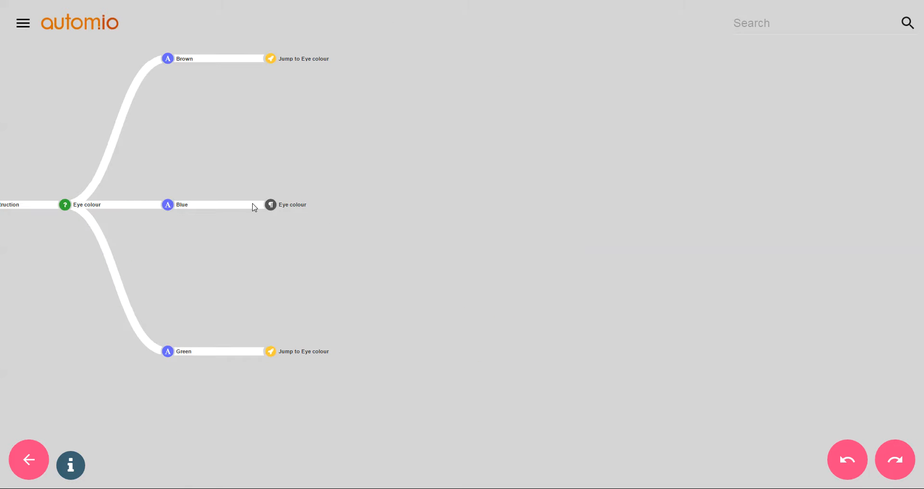
left_click(271, 206)
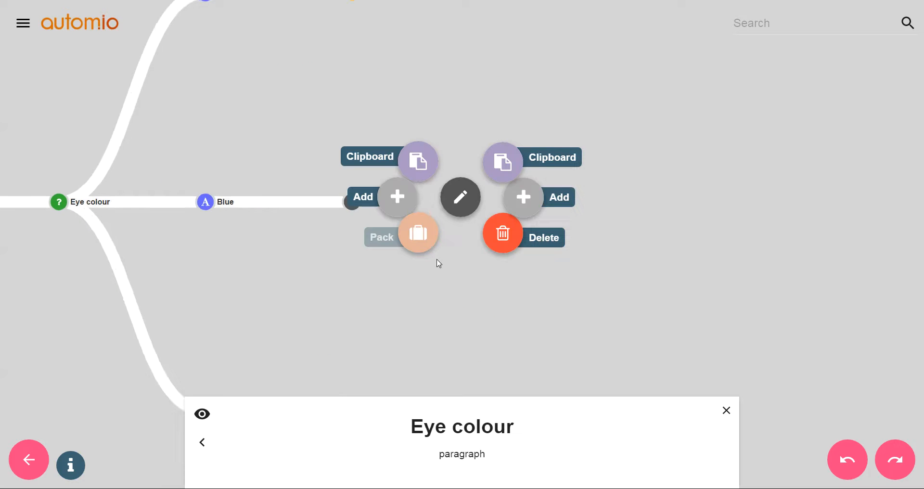
left_click(524, 197)
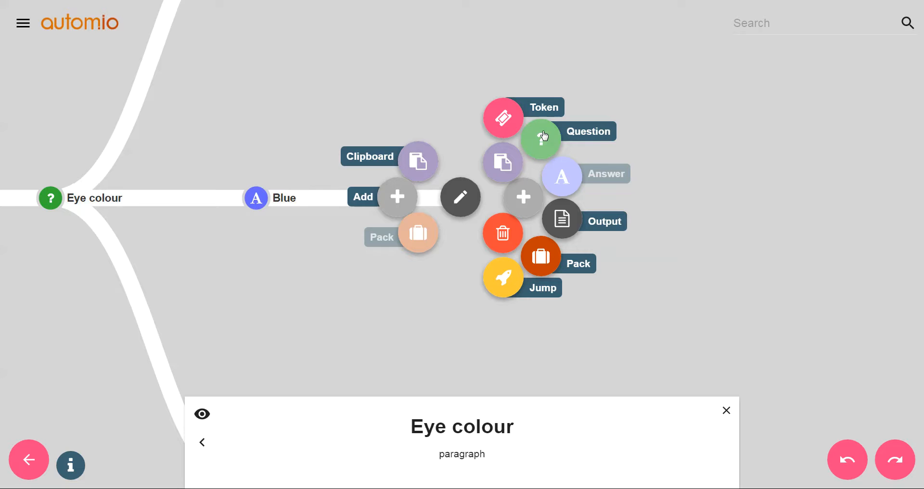
left_click(546, 151)
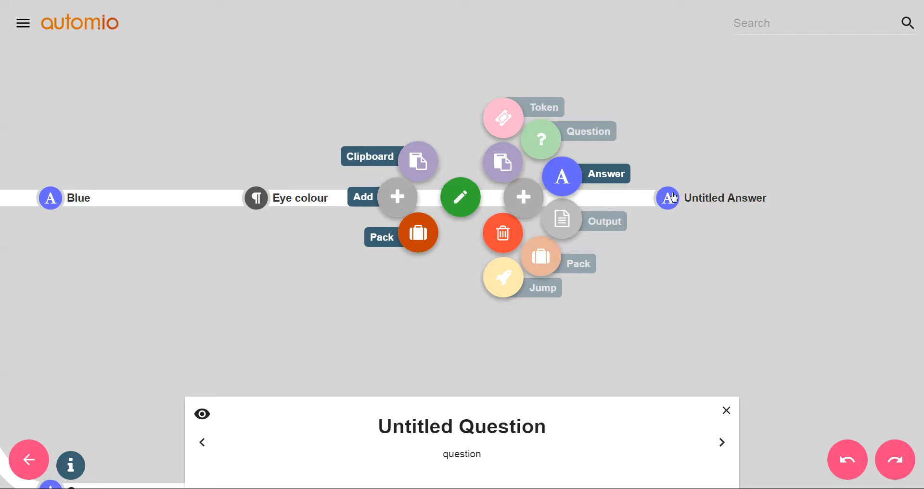
- Title the new question "Name" and give it the body "What is your name?"
left_click(461, 197)
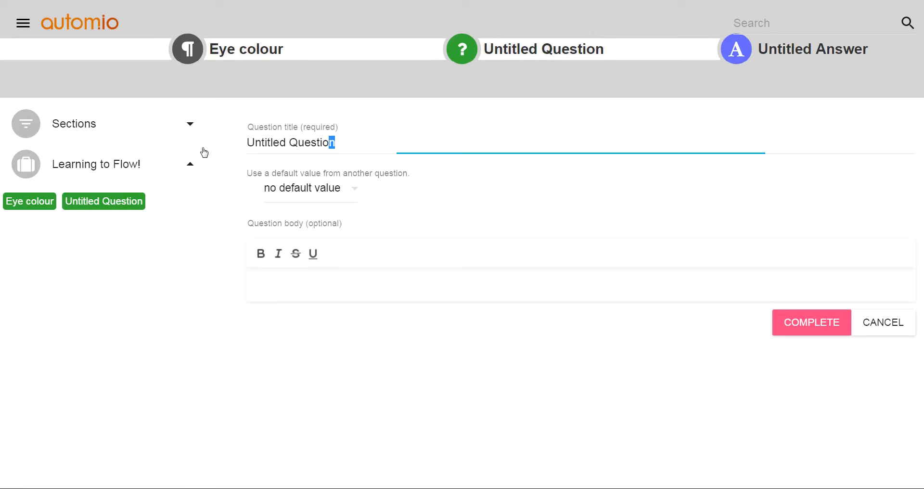
type("Name")
key("Tab")
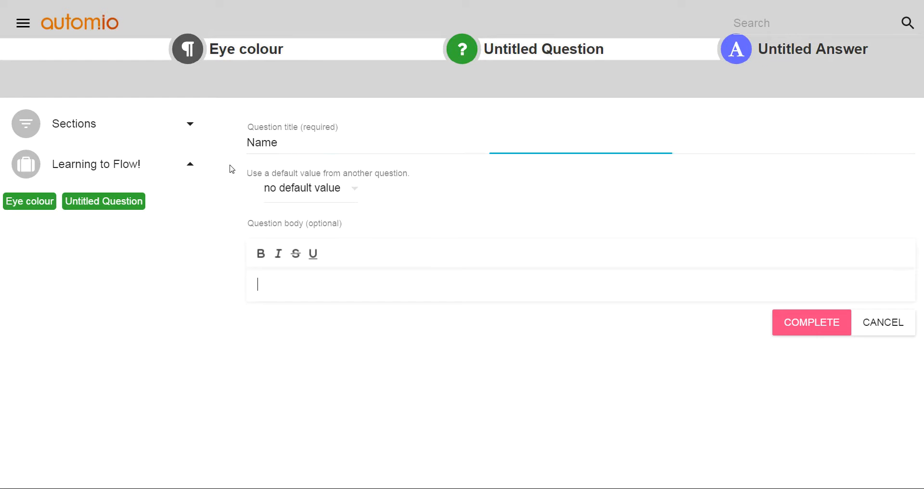
type("What is your name?")
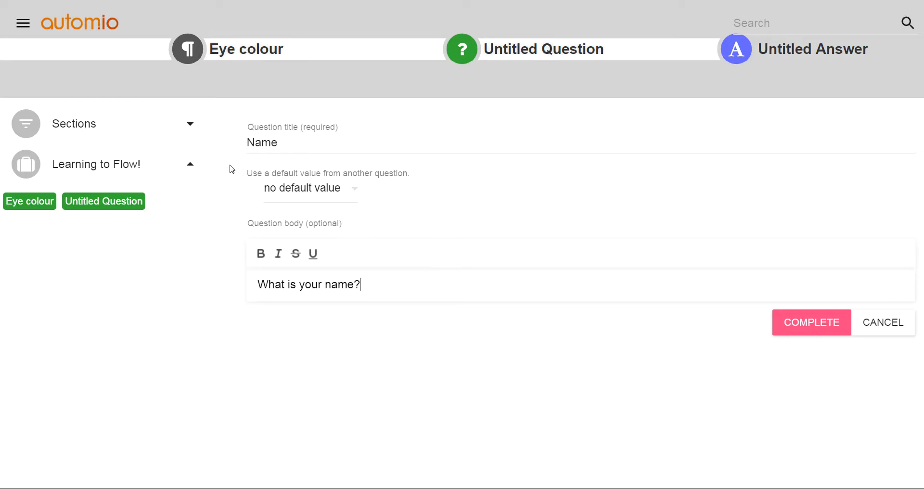
left_click(822, 333)
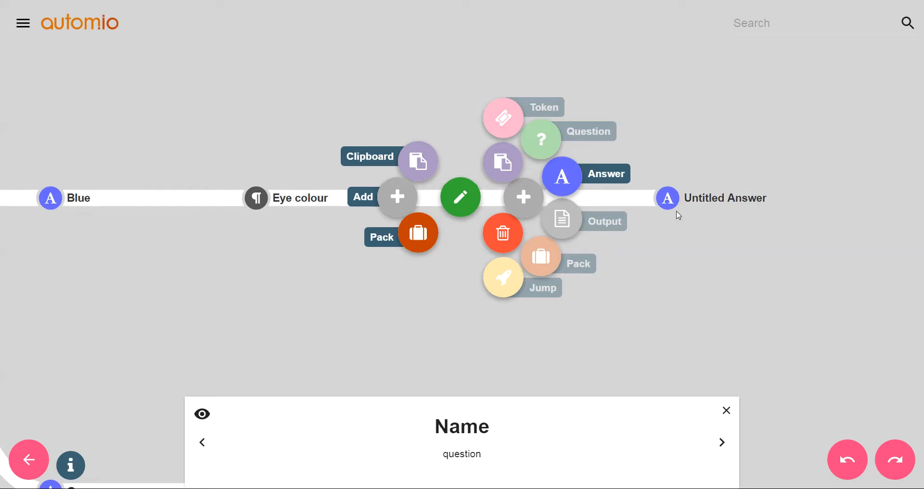
- Allow user input for the "Name" question's answer and title the answer "Name", leaving its value empty
left_click(722, 443)
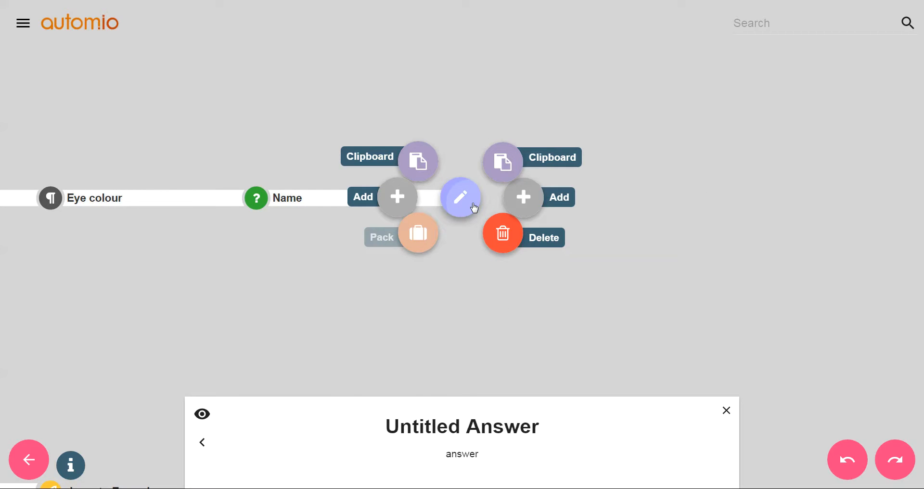
left_click(471, 207)
left_click(330, 231)
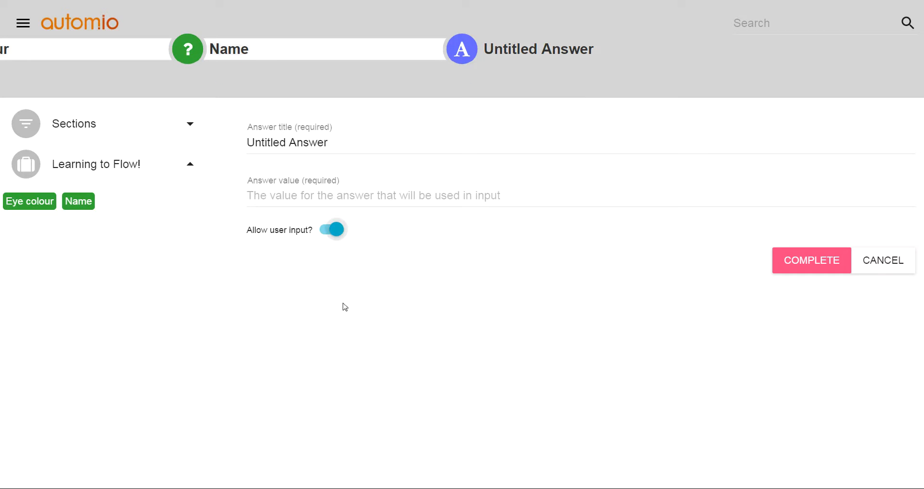
left_click(342, 145)
triple_click(284, 143)
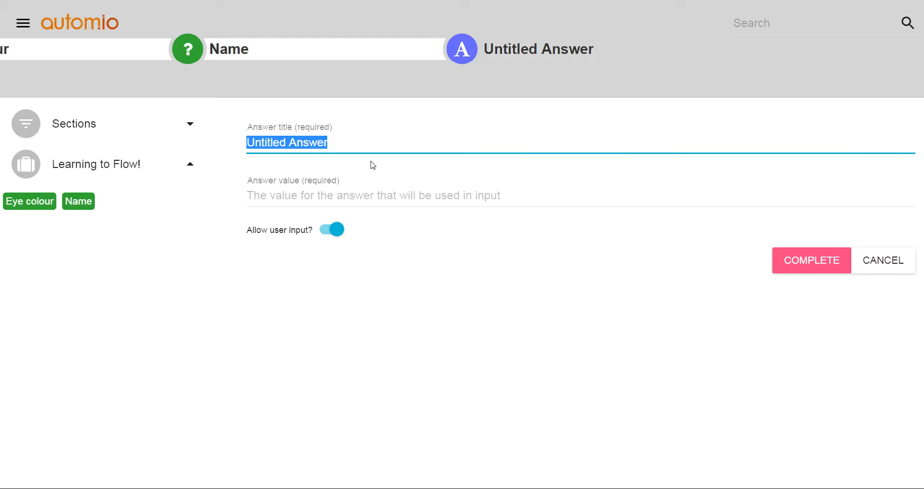
type("Name")
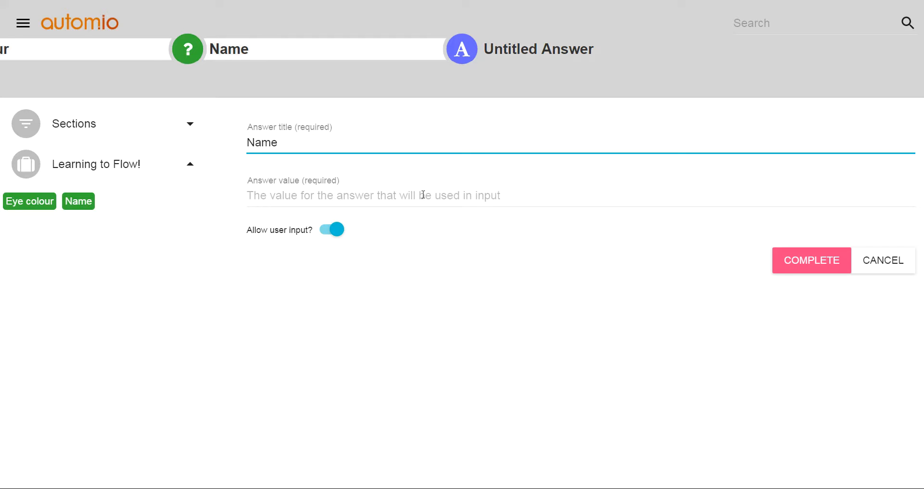
left_click(315, 182)
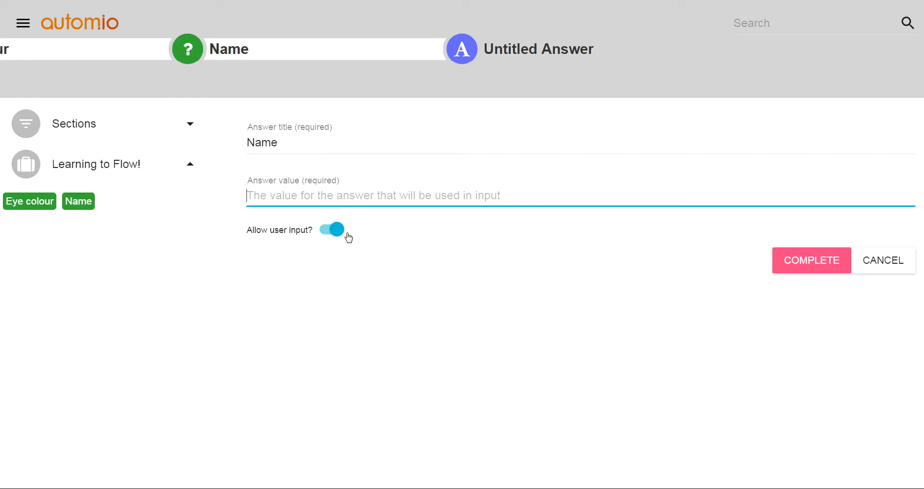
left_click(789, 262)
left_click(588, 244)
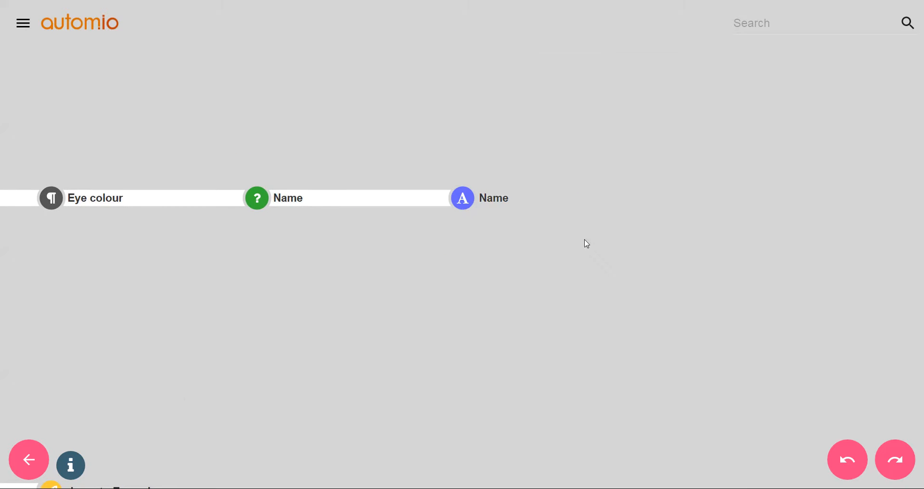
left_click(526, 200)
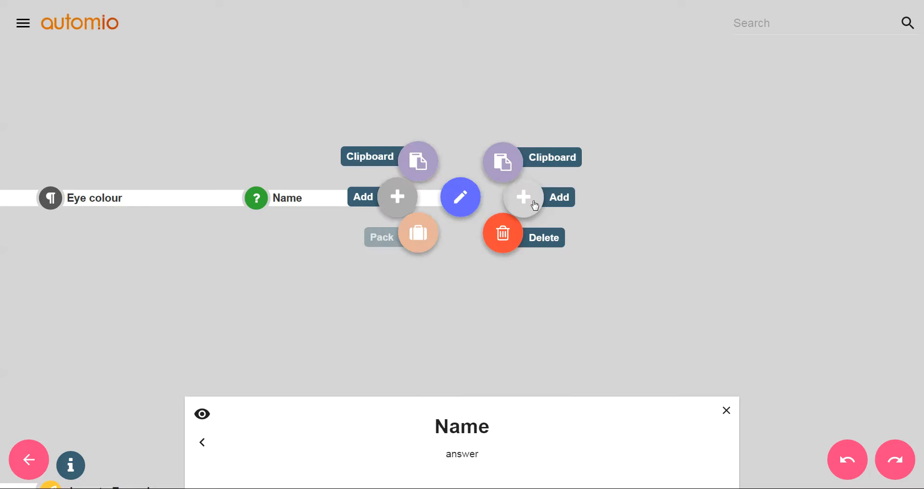
left_click(524, 196)
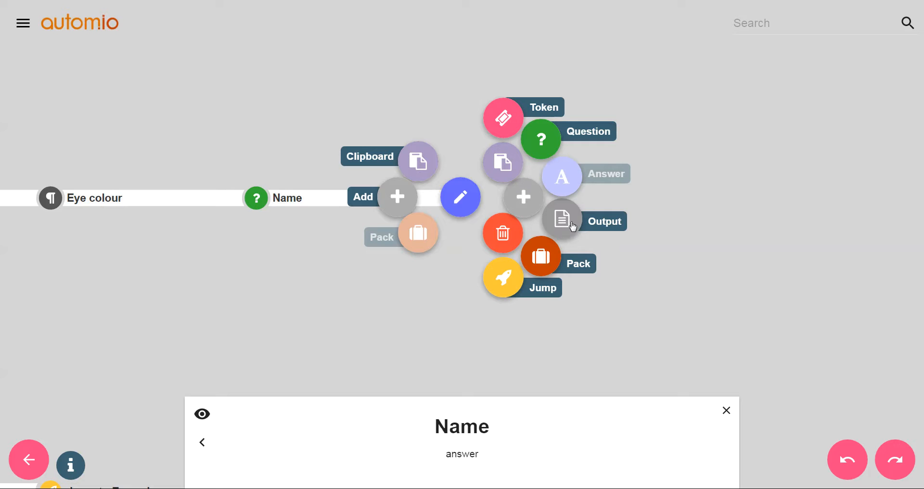
left_click(410, 289)
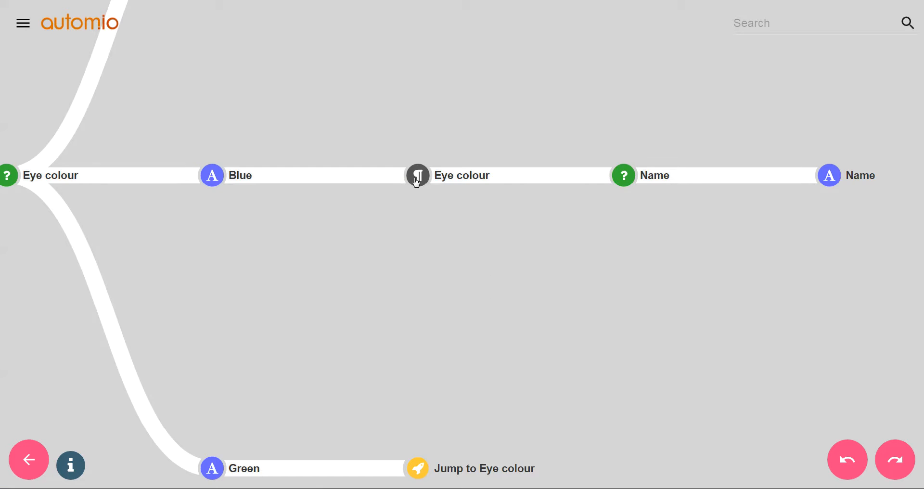
- Review the body of the "Eye colour" paragraph on the "Blue" branch and leave it without changes
left_click(417, 183)
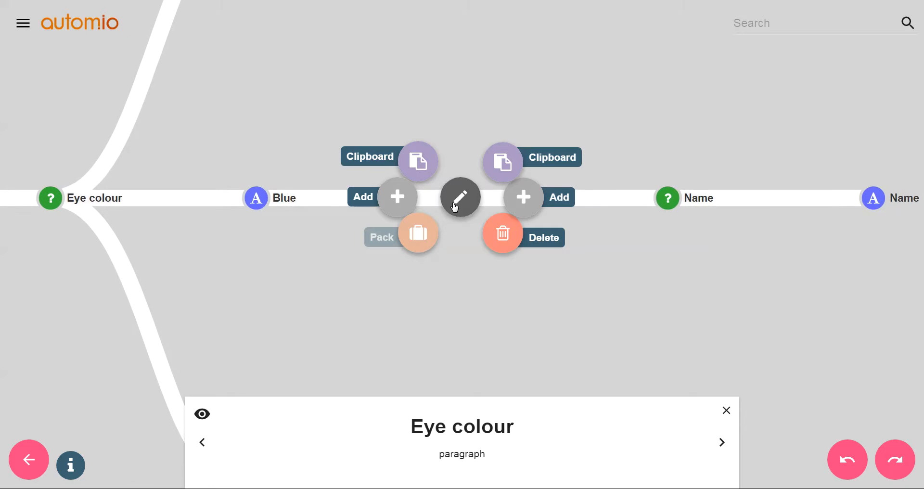
left_click(458, 196)
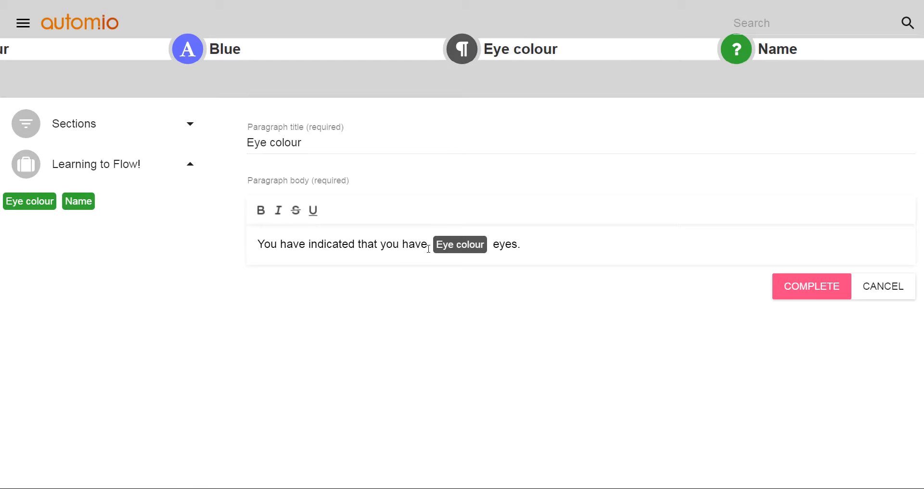
left_click(883, 290)
left_click_drag(710, 282, 585, 278)
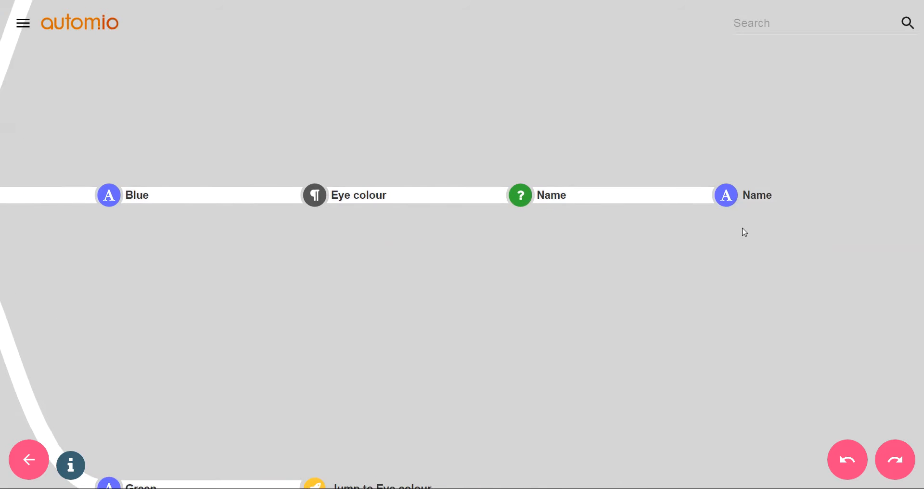
- Add a text output after the "Name" answer
left_click(716, 204)
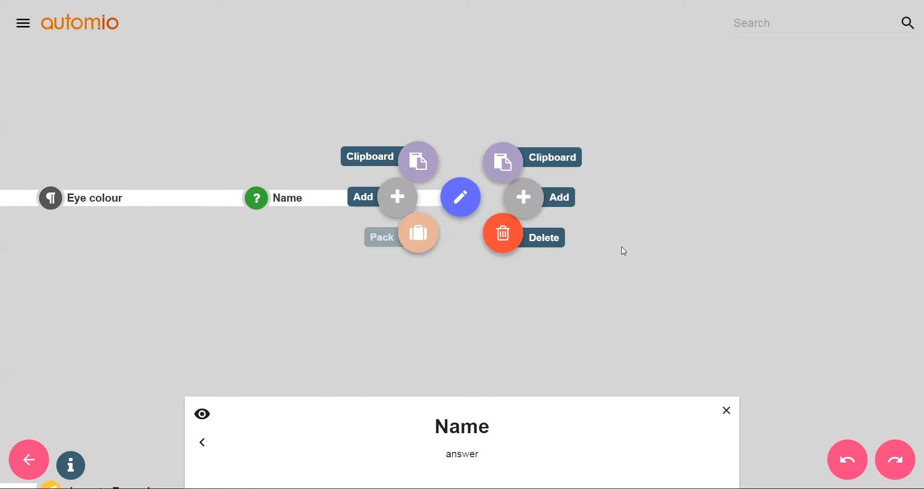
left_click(532, 204)
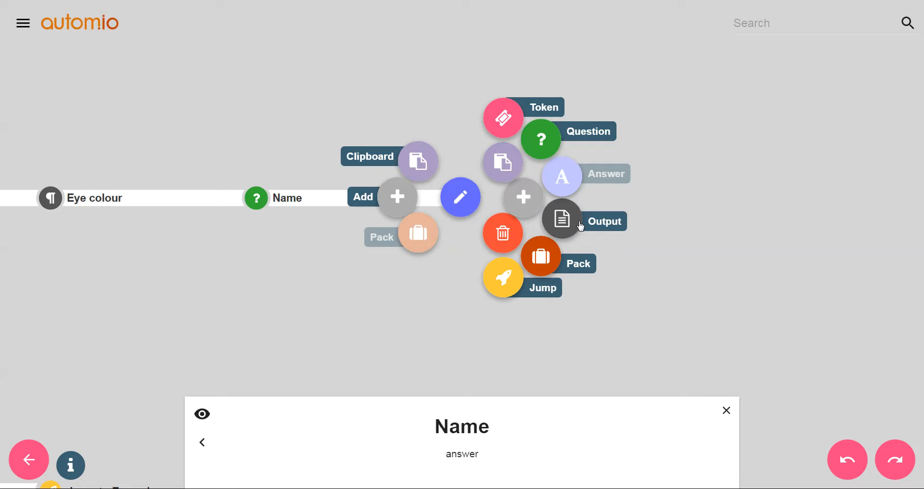
left_click(571, 225)
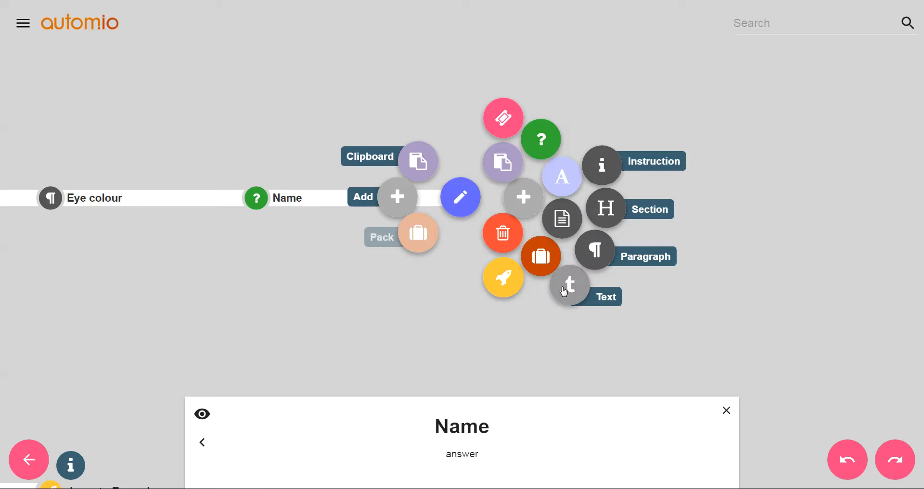
left_click(573, 289)
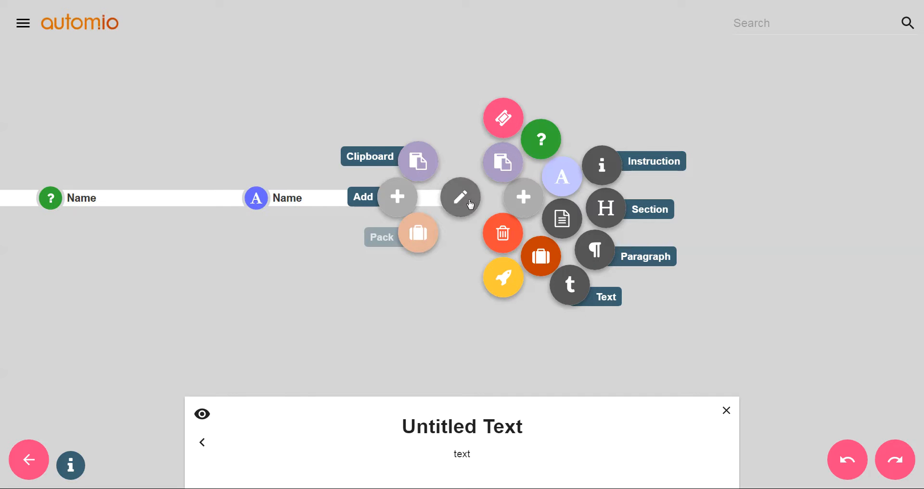
- Title the new text output "Greeting" and give it the body "It's nice to meet you," followed by a "Name" reference and a full stop
left_click(458, 198)
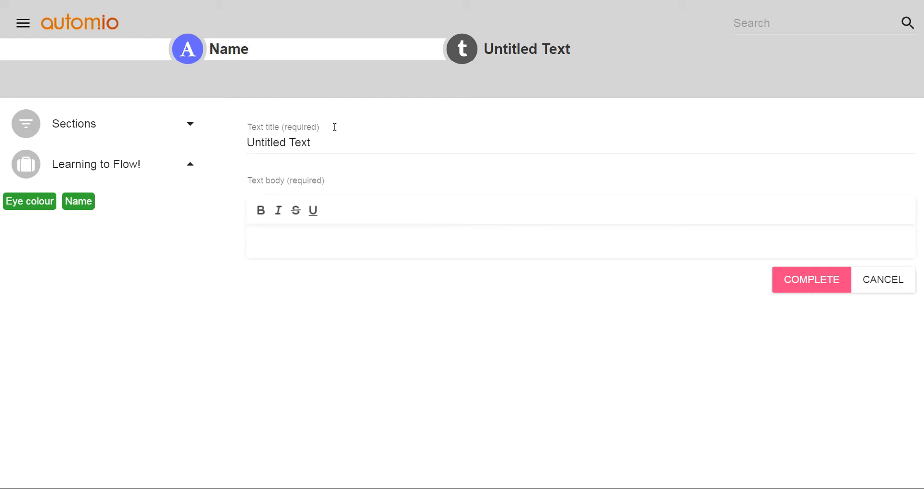
left_click_drag(323, 143, 262, 133)
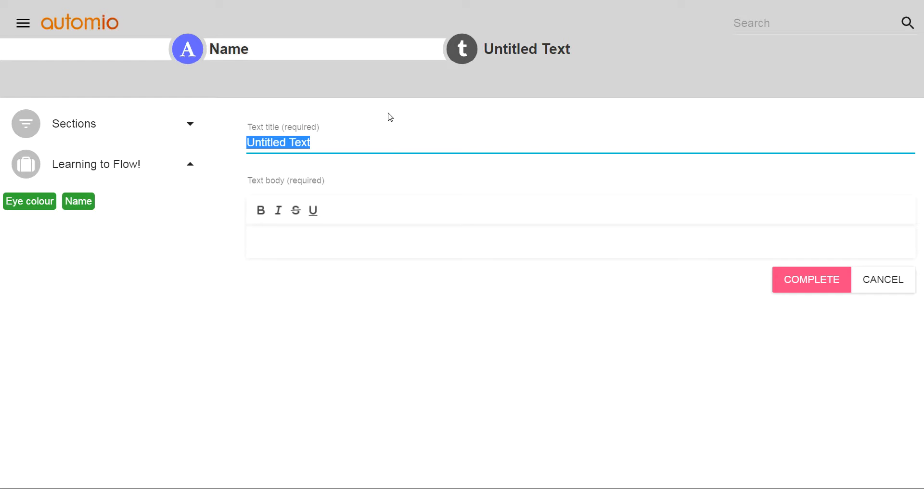
type("Greeting")
key("Tab")
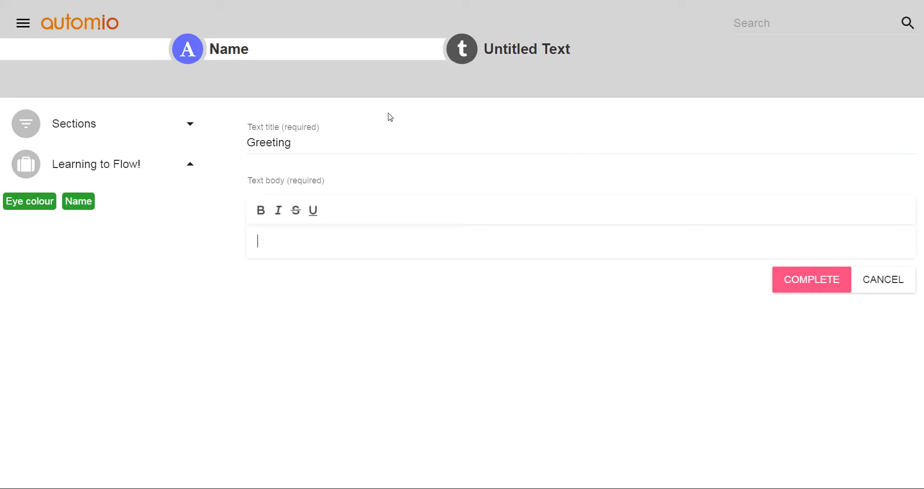
type("It's nice to meet you")
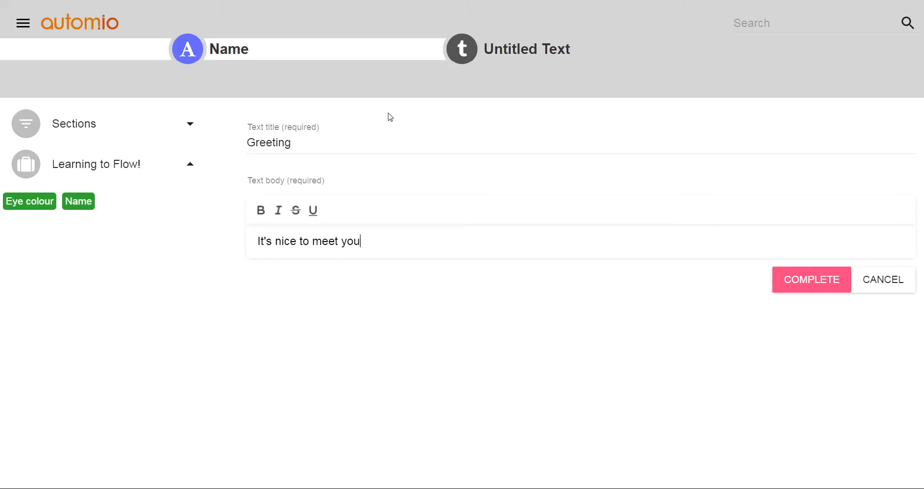
type(",")
left_click(78, 202)
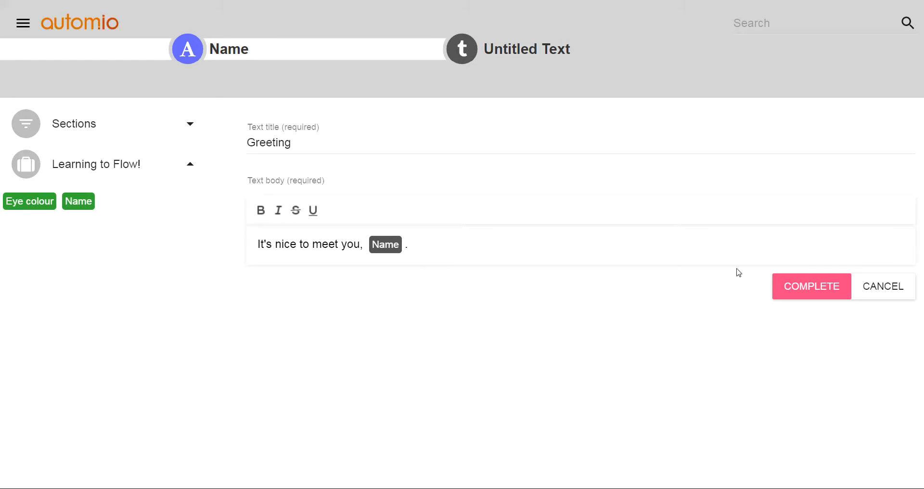
left_click(830, 289)
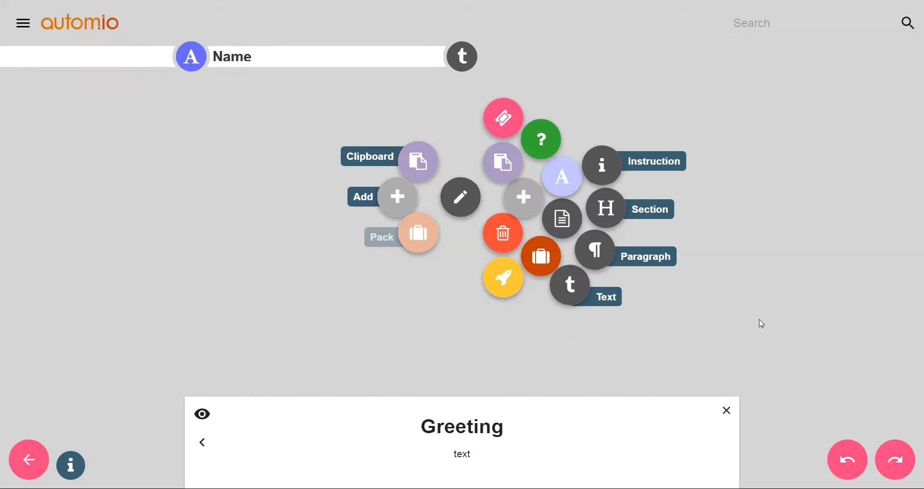
- Preview the flow from its "Learning to Flow!" start and advance to the "Eye colour" question
left_click(556, 332)
scroll(557, 331, "down", 2)
left_click_drag(557, 341, 825, 293)
scroll(565, 326, "down", 1)
left_click_drag(508, 296, 724, 286)
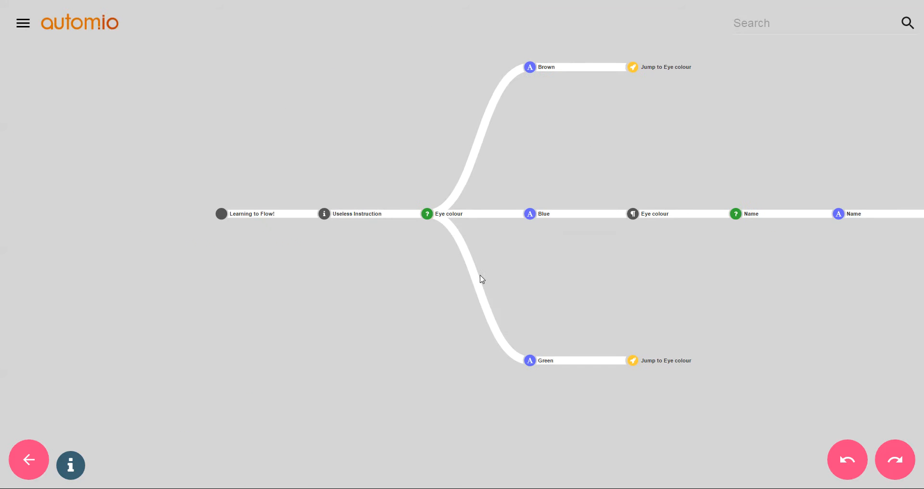
left_click(221, 215)
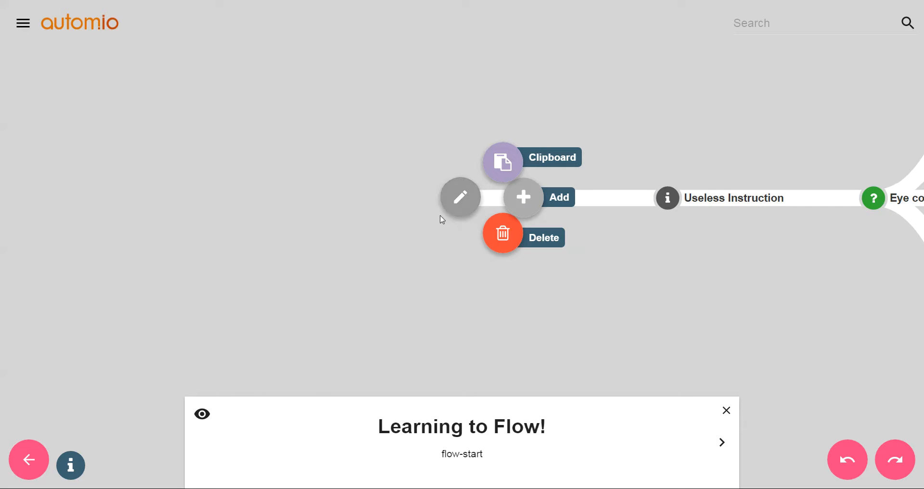
left_click(202, 415)
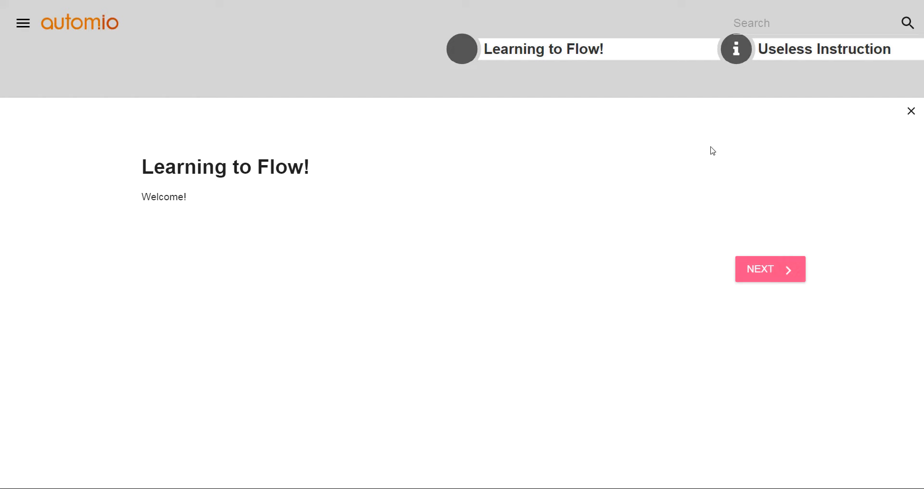
left_click(778, 278)
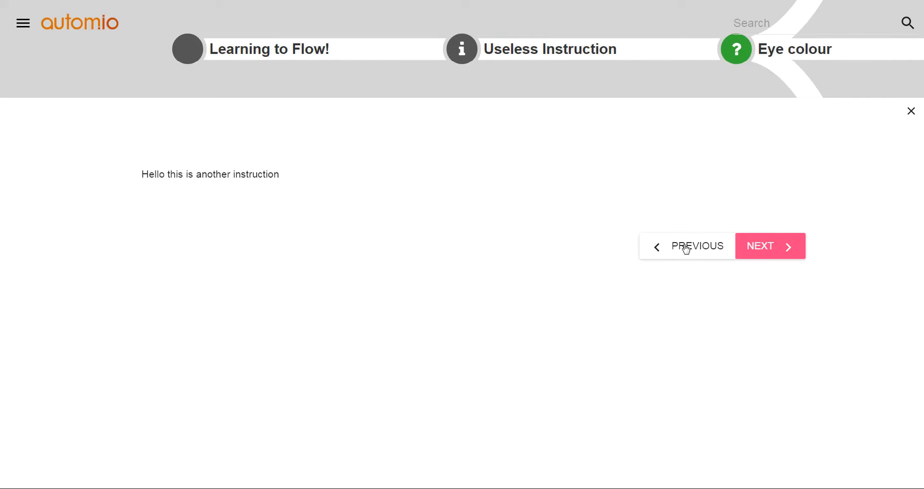
left_click(779, 259)
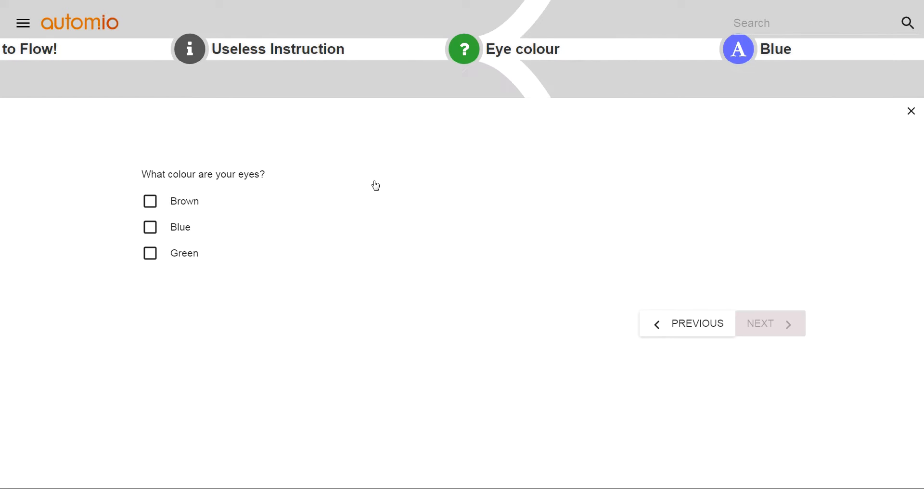
- Answer the eye colour question with "Green" in the preview, examine the answer's value, and advance to the "Eye colour" paragraph
left_click(150, 254)
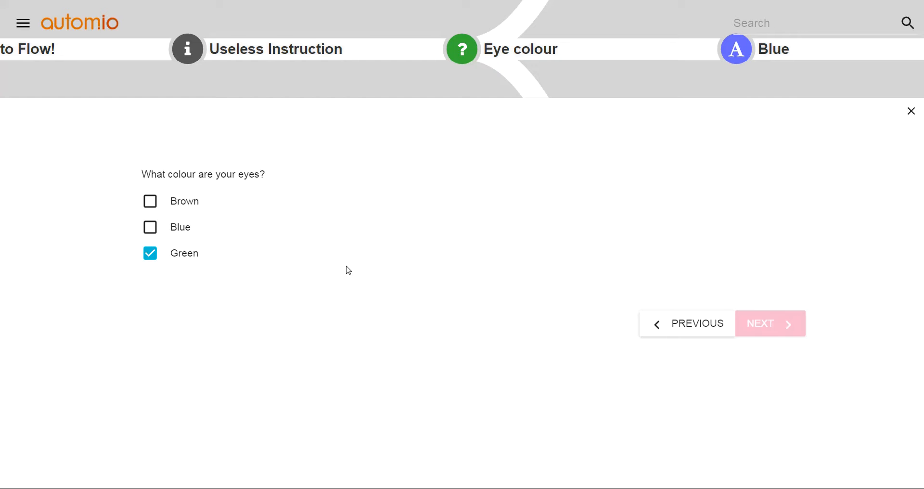
left_click(769, 328)
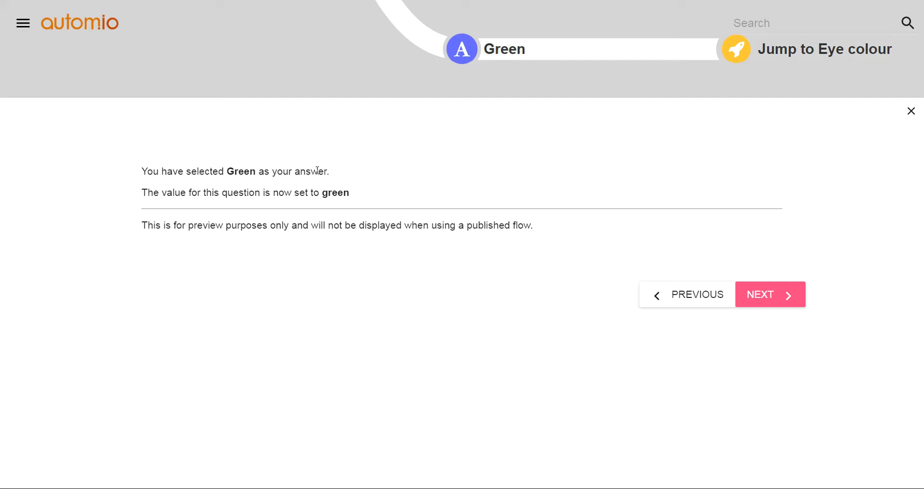
left_click_drag(148, 229, 535, 223)
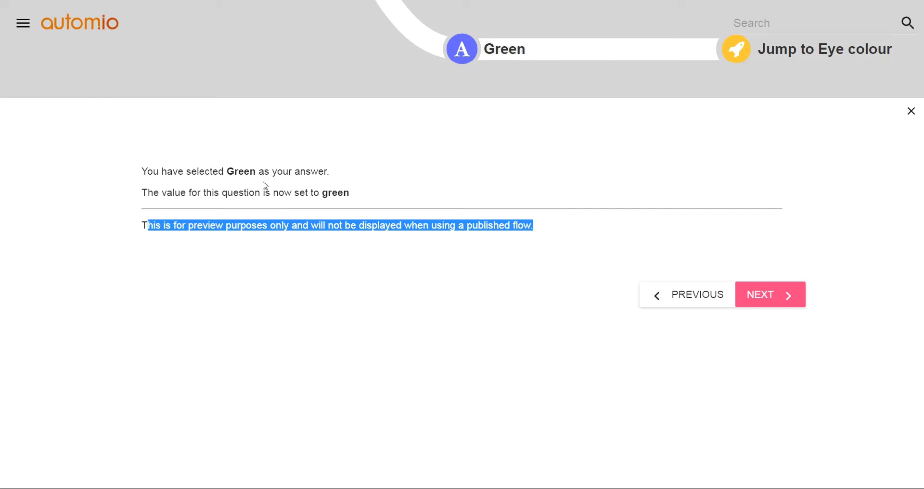
left_click_drag(230, 172, 259, 172)
double_click(330, 193)
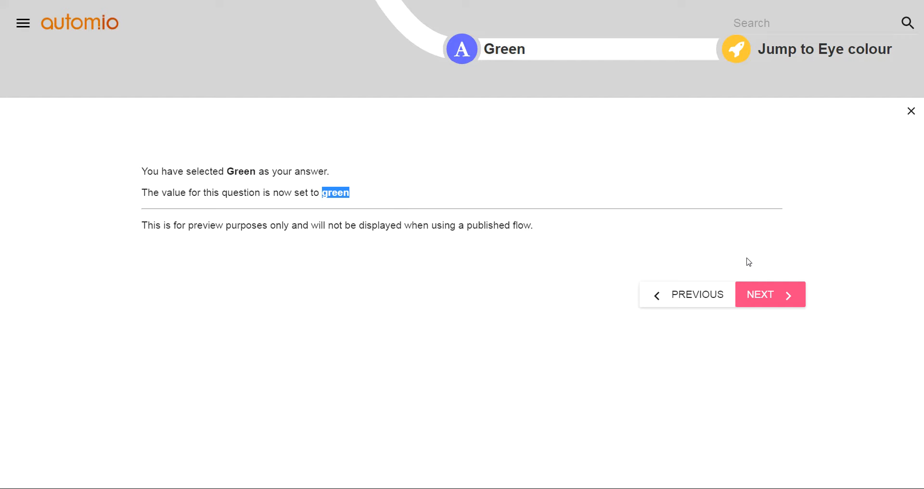
left_click(769, 294)
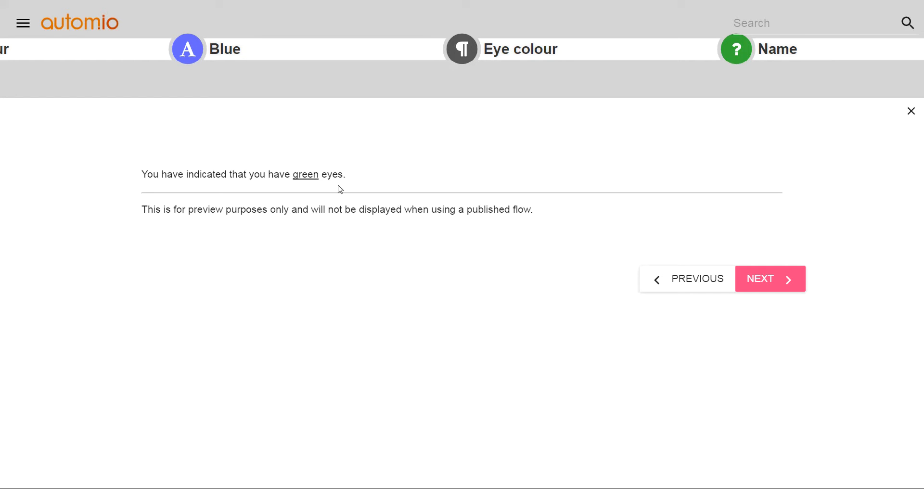
- Answer the "Name" question with a full name in the preview, examine the "Greeting" text, and close the preview
left_click(772, 288)
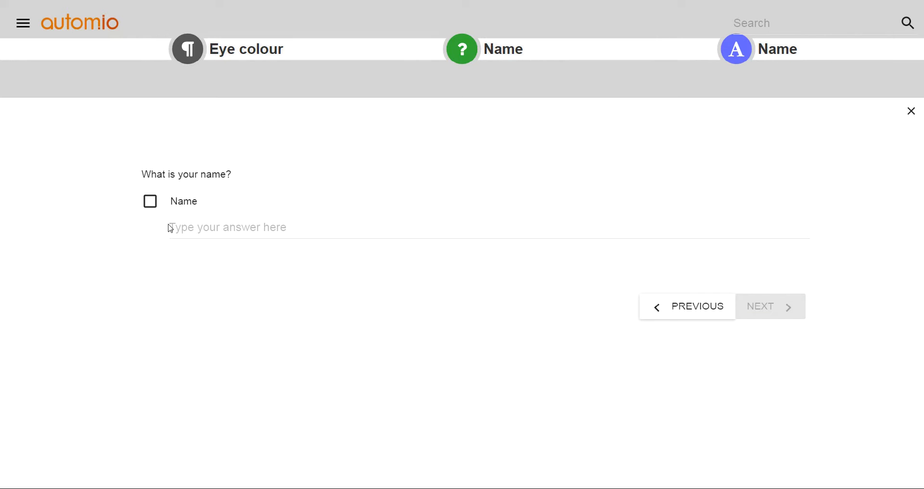
left_click(189, 226)
type("Fred Smith")
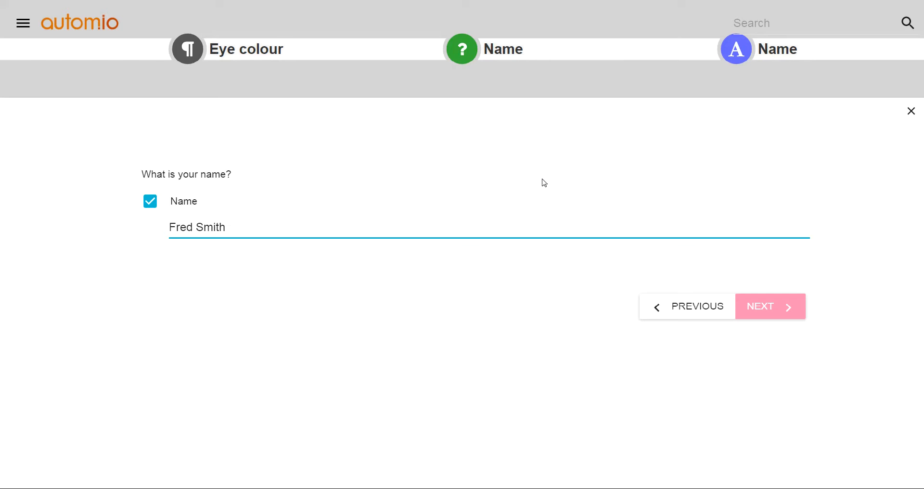
left_click(770, 304)
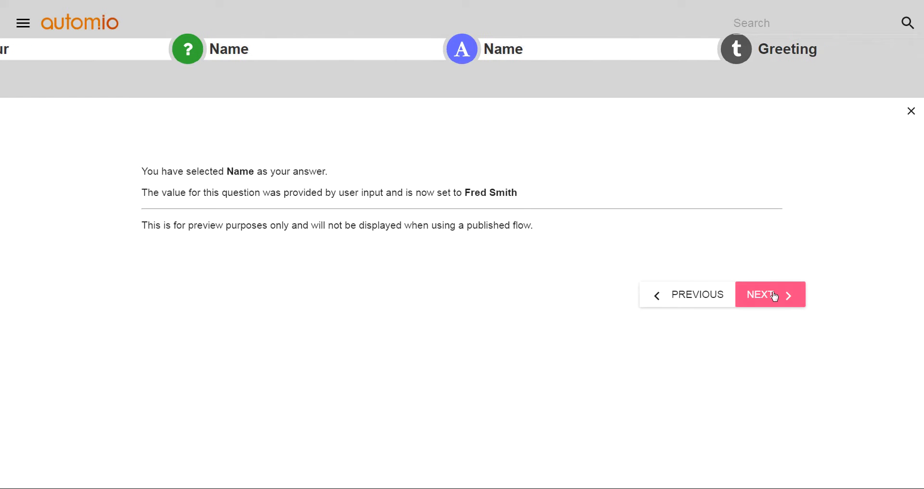
left_click(779, 302)
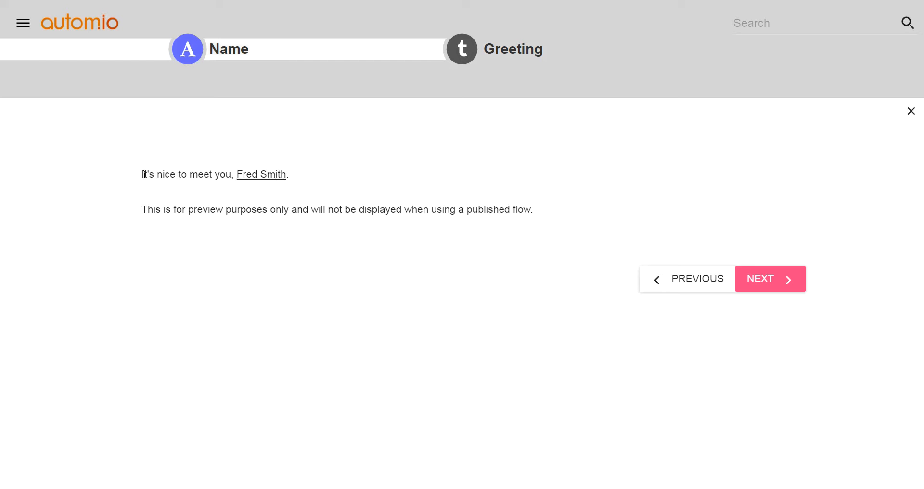
left_click_drag(142, 174, 293, 176)
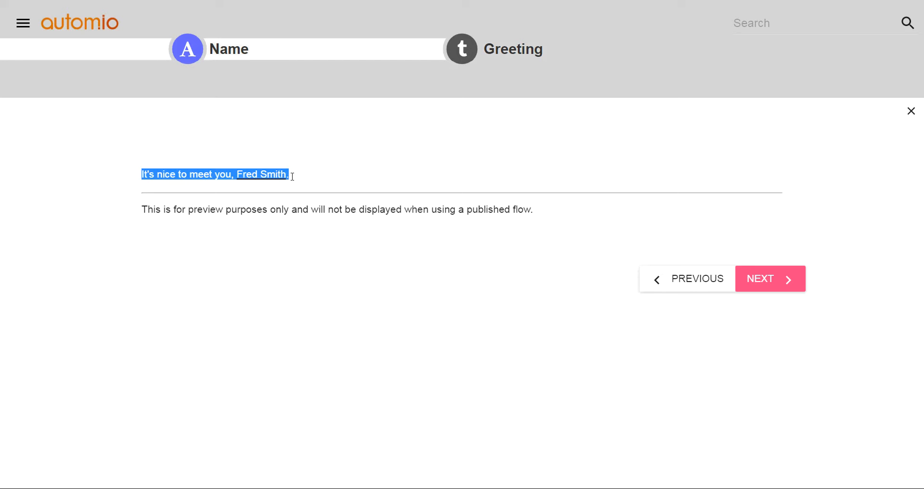
left_click(911, 111)
- Add a section output between "Useless Instruction" and the "Eye colour" question
left_click(253, 301)
scroll(251, 291, "down", 1)
scroll(237, 308, "down", 2)
left_click_drag(238, 307, 511, 244)
left_click_drag(296, 255, 510, 178)
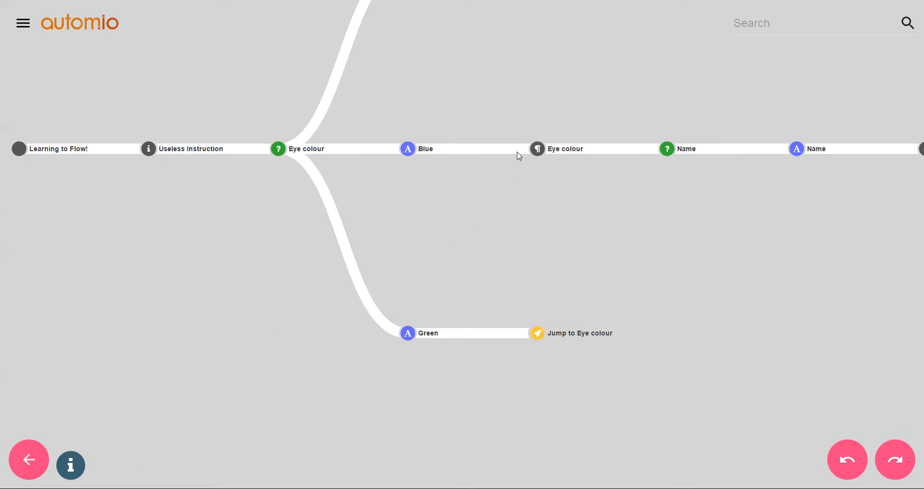
left_click_drag(570, 191, 608, 209)
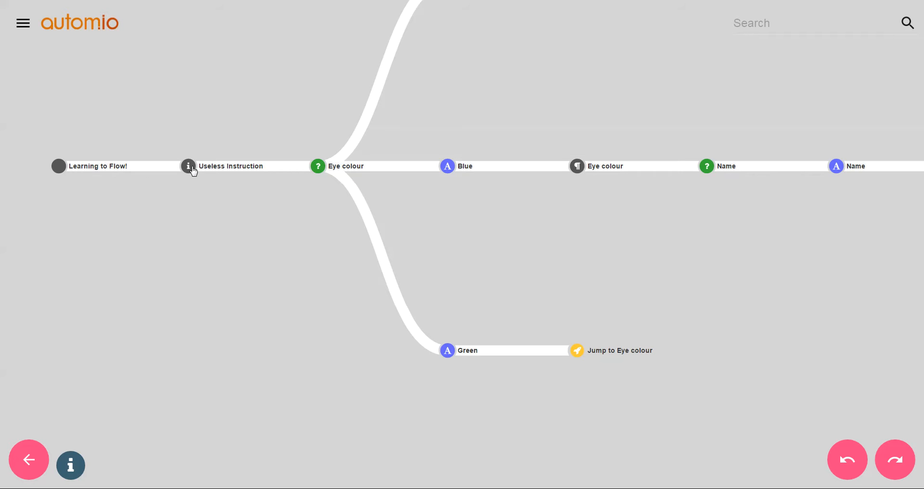
scroll(464, 225, "down", 3)
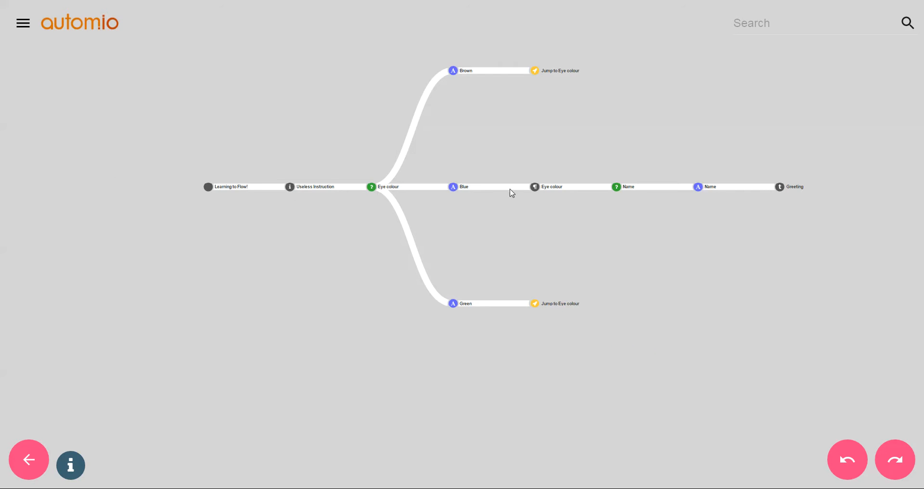
left_click(372, 188)
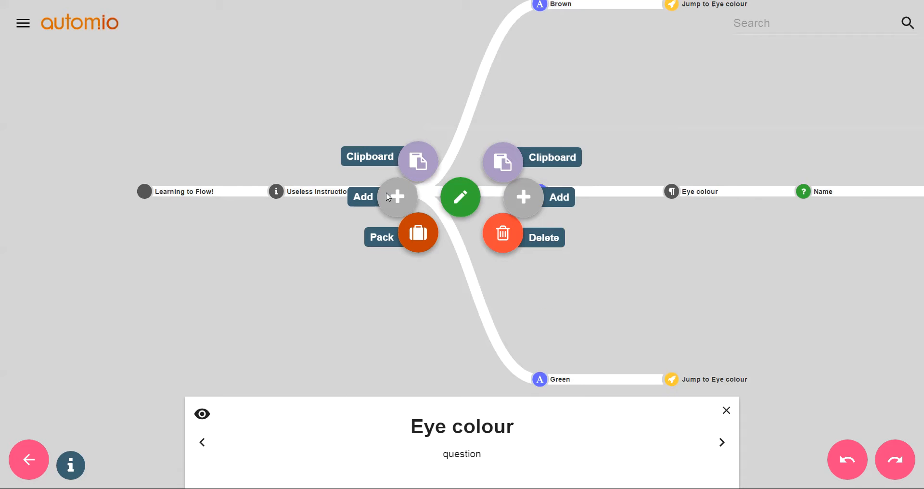
left_click(400, 206)
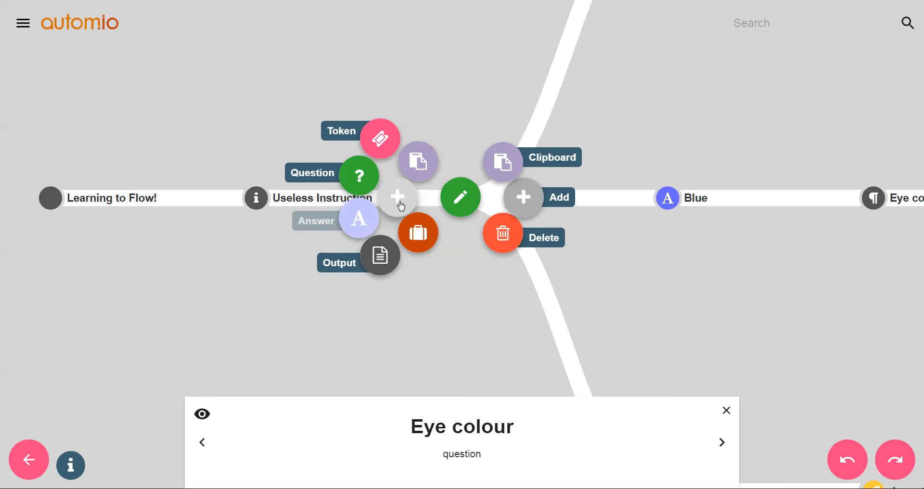
left_click(387, 268)
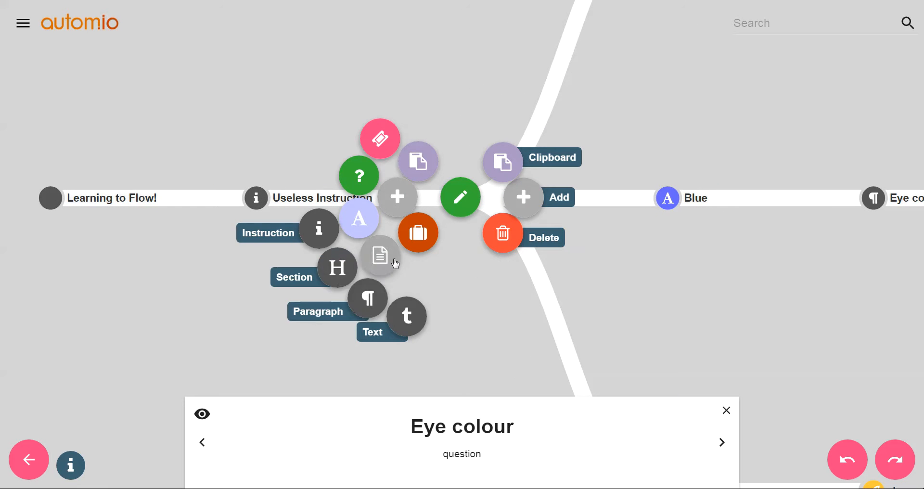
left_click(334, 277)
- Title the new section "Your interview" and give it the body "This is your interview."
left_click(461, 196)
left_click_drag(330, 151, 224, 144)
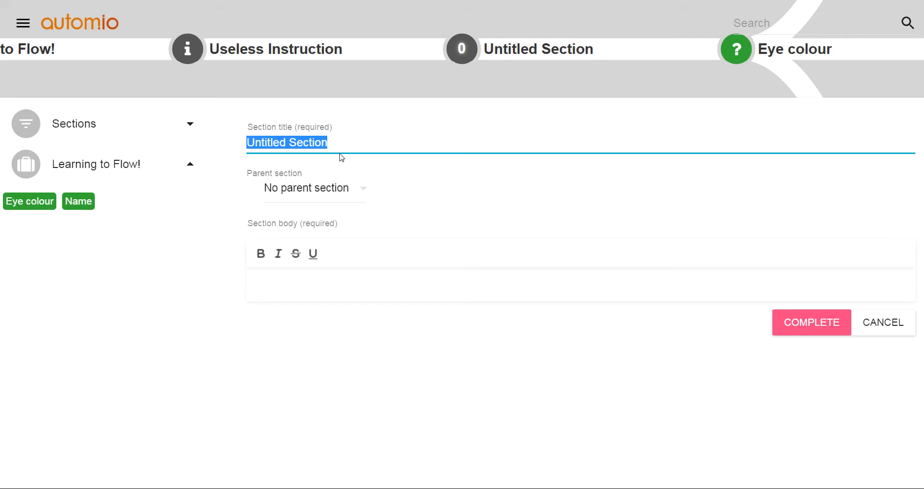
type("Your inter")
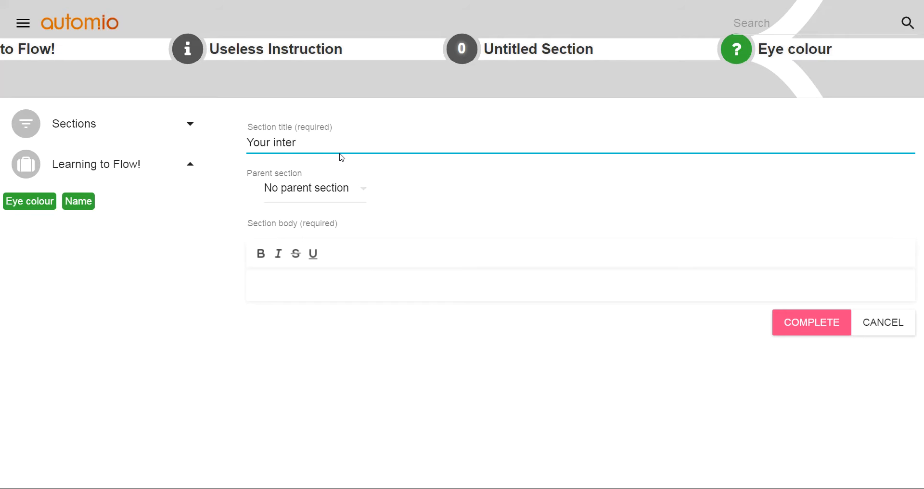
type("view")
left_click(282, 292)
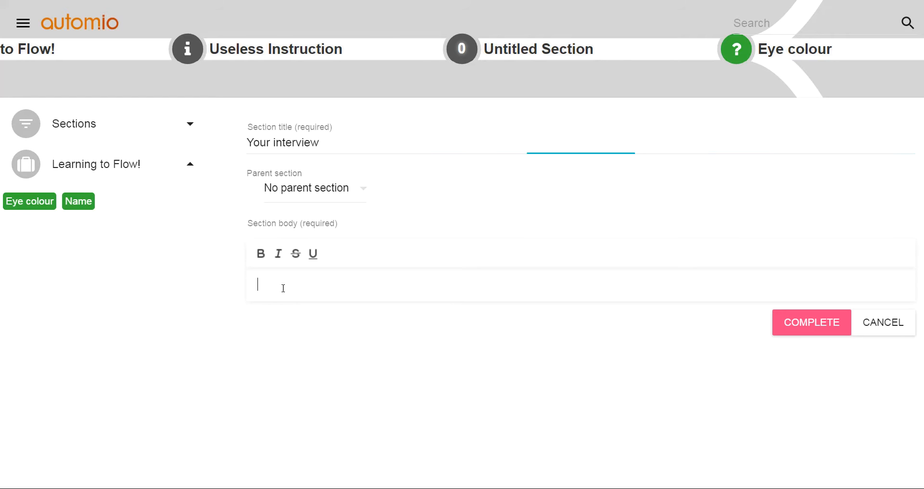
type("This is your i")
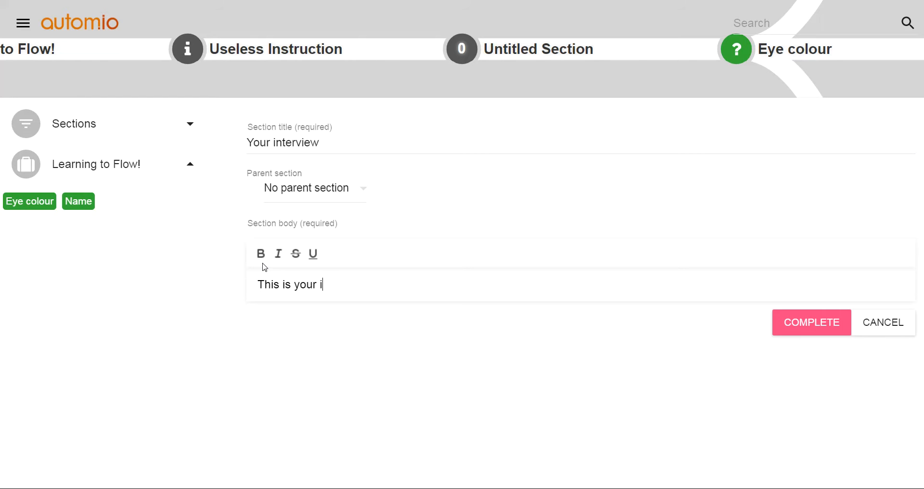
type("nterview.")
- Try out "Business plan", "Recommendation" and "Quote" as alternative titles for the section
left_click(338, 144)
key("ctrl+a")
type("Business plan")
key("ctrl+a")
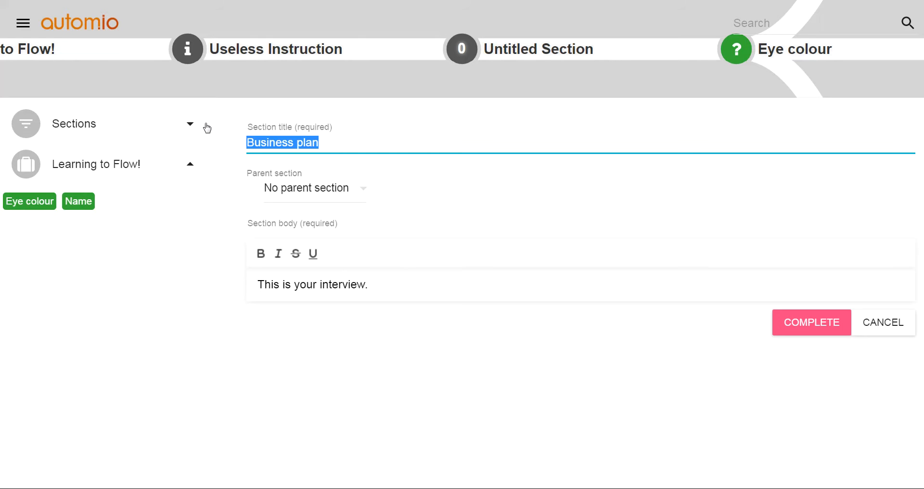
type("Recommendation")
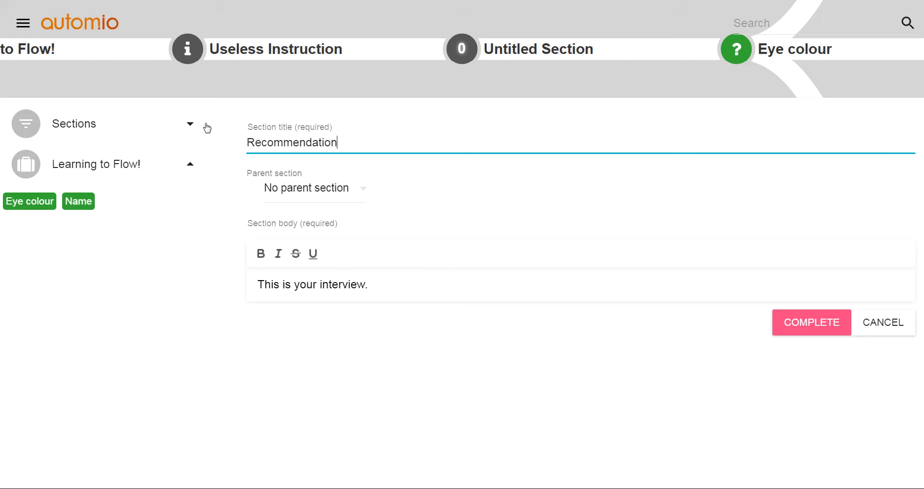
key("ctrl+a")
type("Quote")
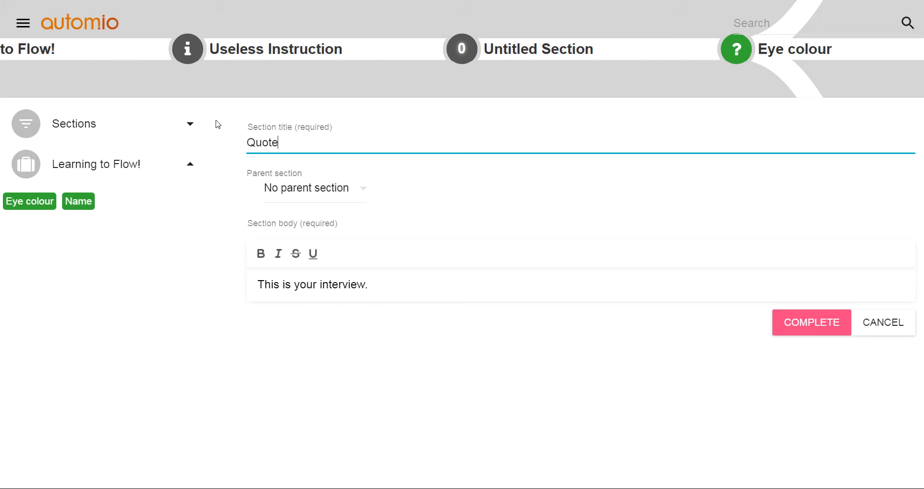
- Title the section "Example" and complete its setup
left_click_drag(298, 143, 232, 141)
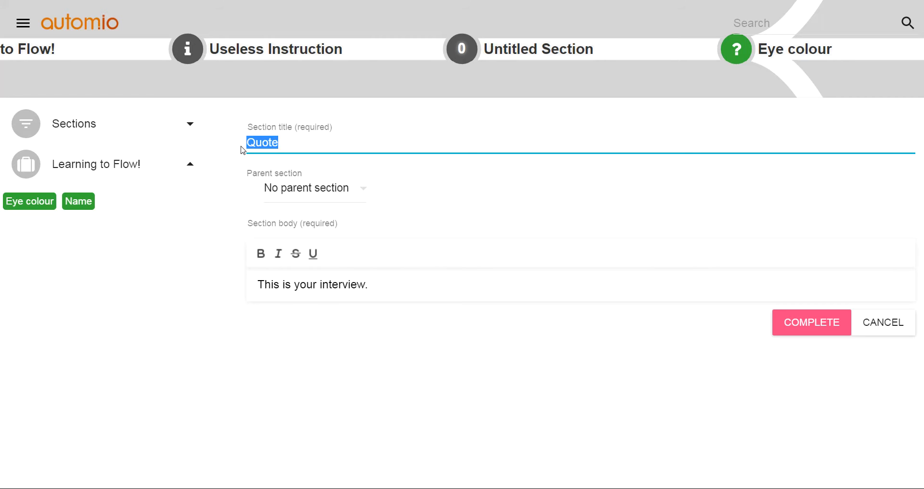
type("Example")
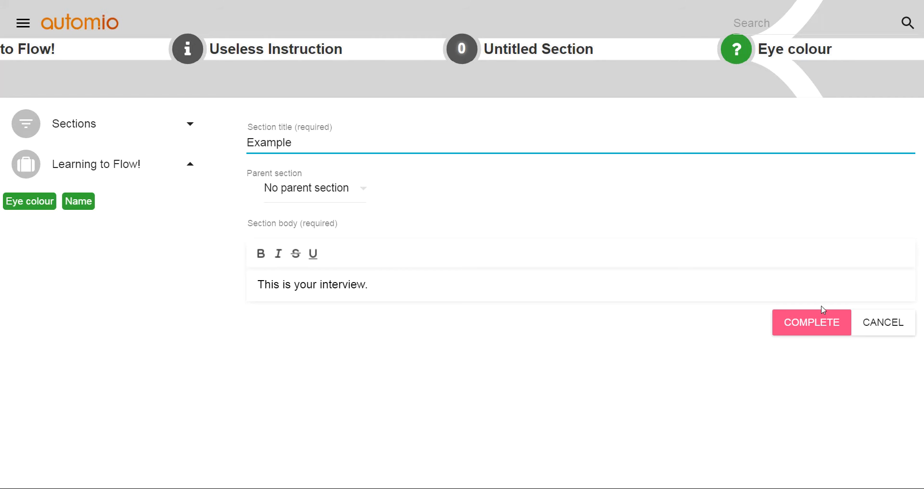
left_click(824, 321)
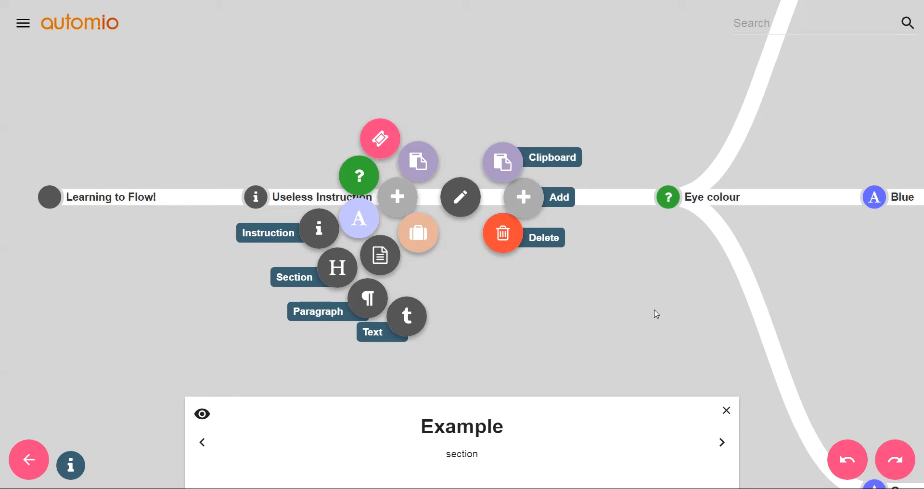
- Review the whole flow, stepping from the "Learning to Flow!" start through "Useless Instruction" to the "Example" section
left_click(629, 299)
scroll(629, 298, "down", 2)
left_click_drag(669, 325, 459, 309)
scroll(459, 309, "down", 2)
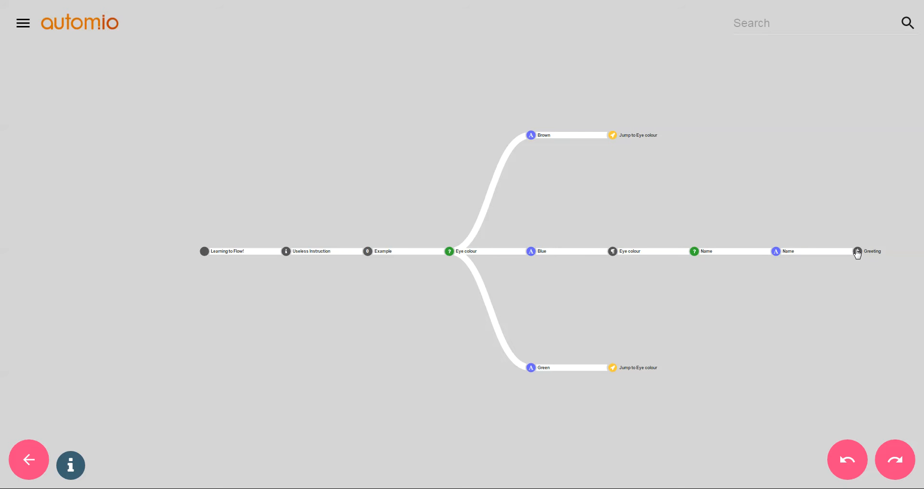
left_click(207, 251)
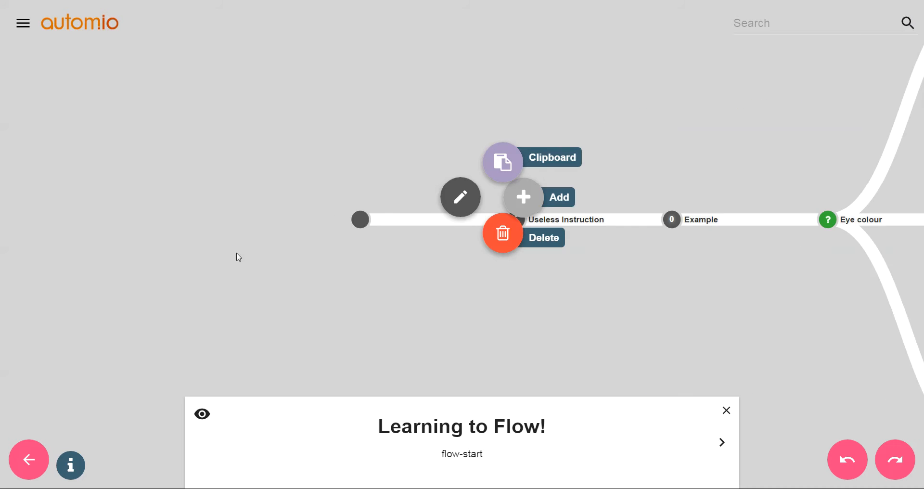
left_click(723, 443)
left_click(723, 443)
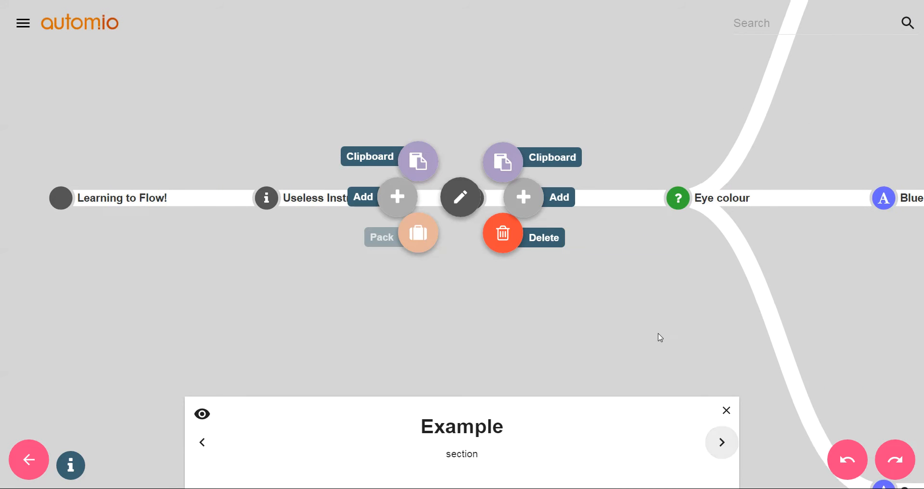
left_click(573, 330)
- Examine which element types can be added after the "Greeting" text at the end of the flow
scroll(503, 302, "down", 3)
left_click_drag(471, 302, 350, 296)
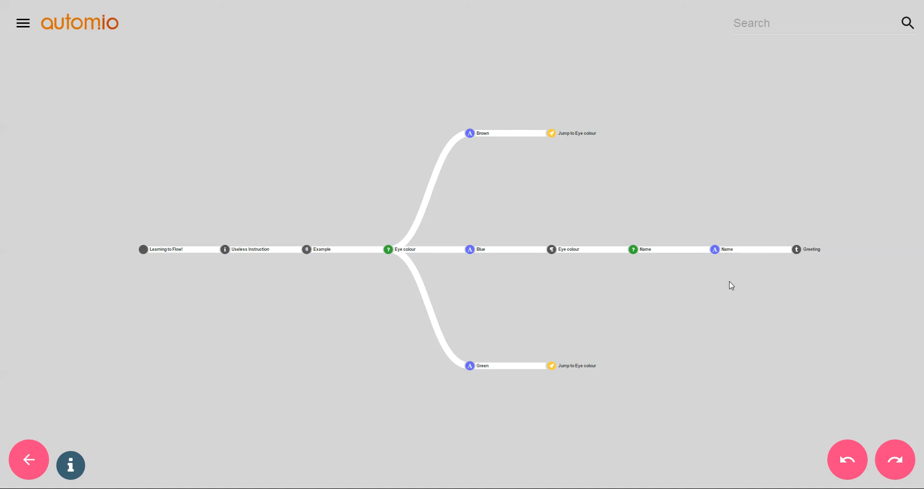
left_click(790, 251)
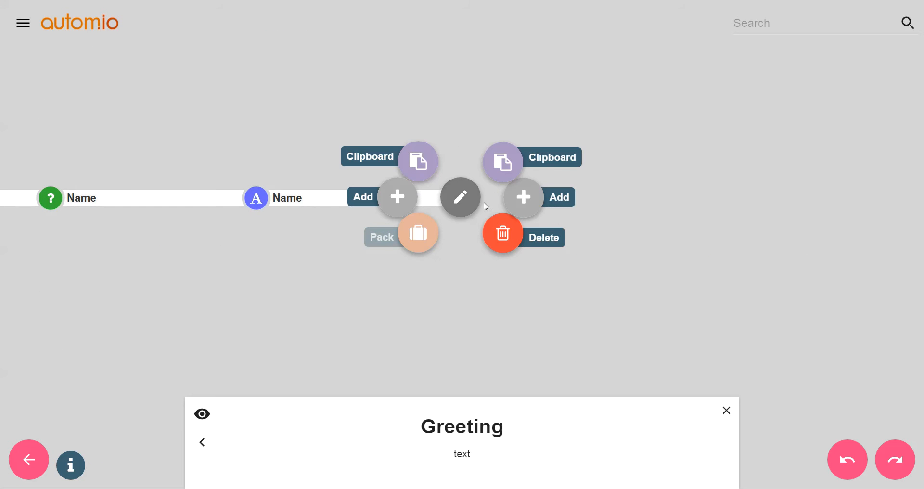
left_click(523, 202)
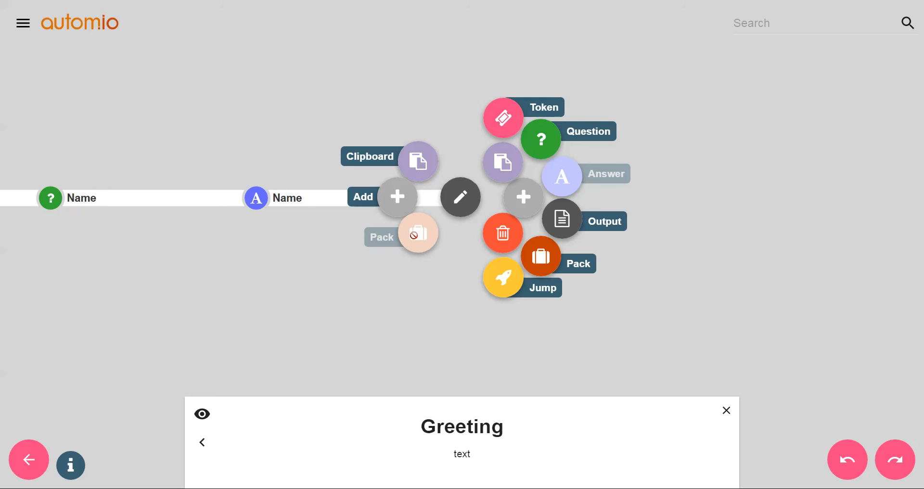
left_click(504, 306)
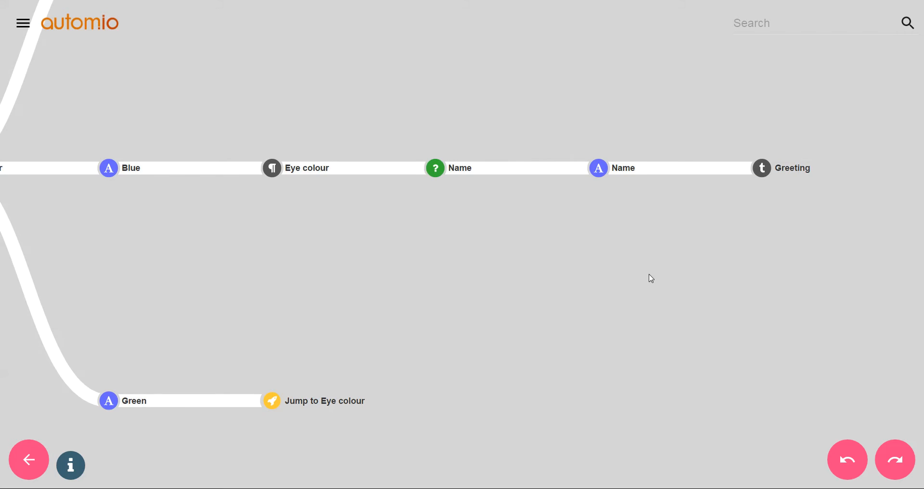
- Review the "Eye colour" question's title, default value and body, and return to the overview of the whole flow
scroll(650, 276, "down", 3)
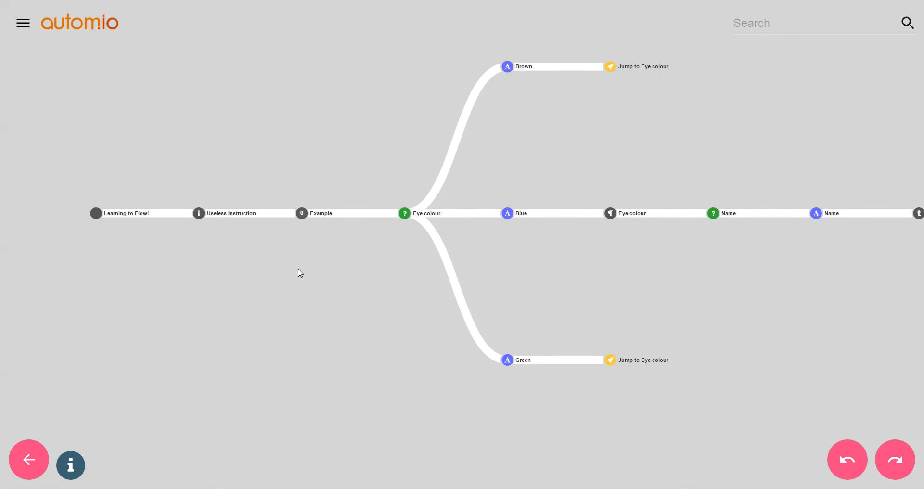
left_click(405, 215)
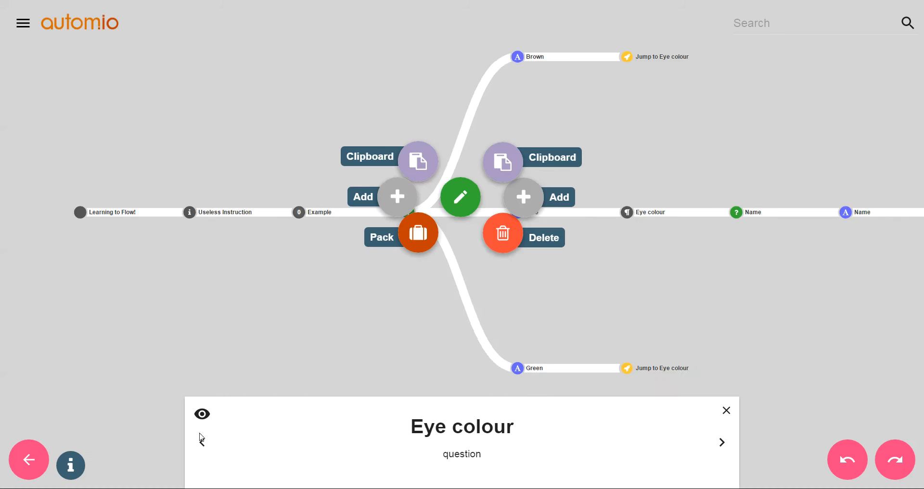
left_click(72, 474)
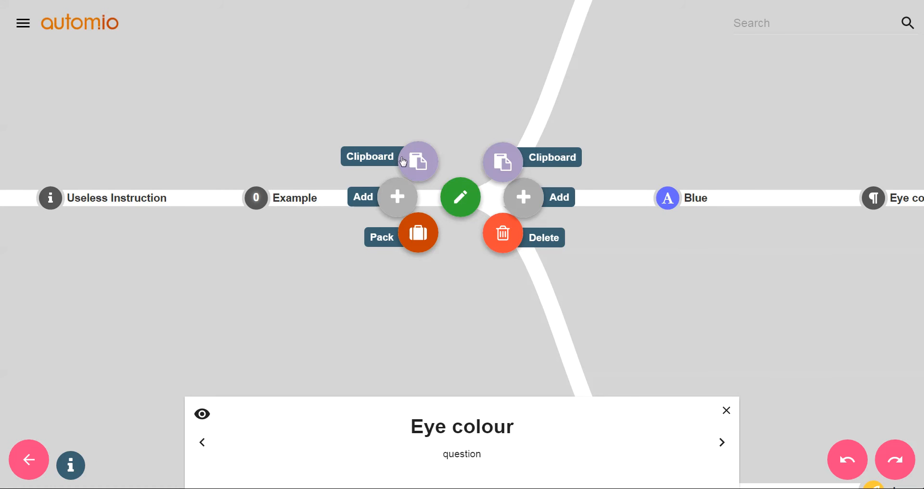
left_click(495, 215)
left_click(467, 206)
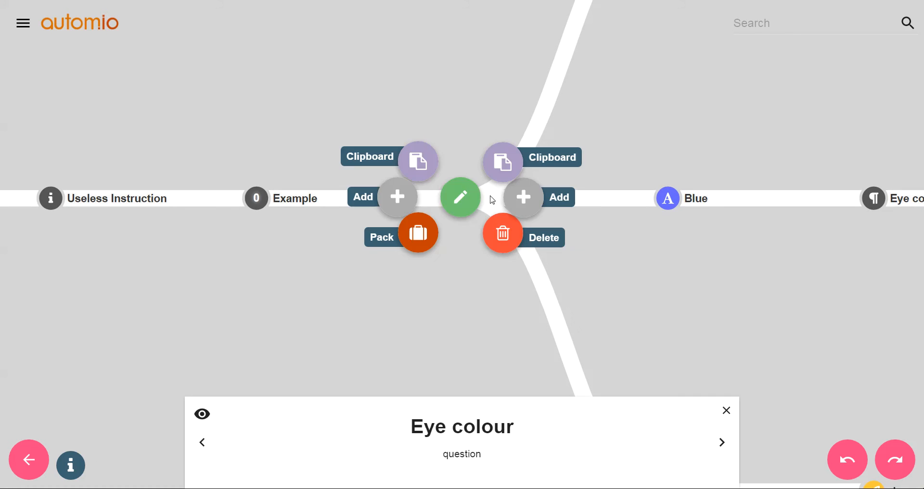
left_click(466, 206)
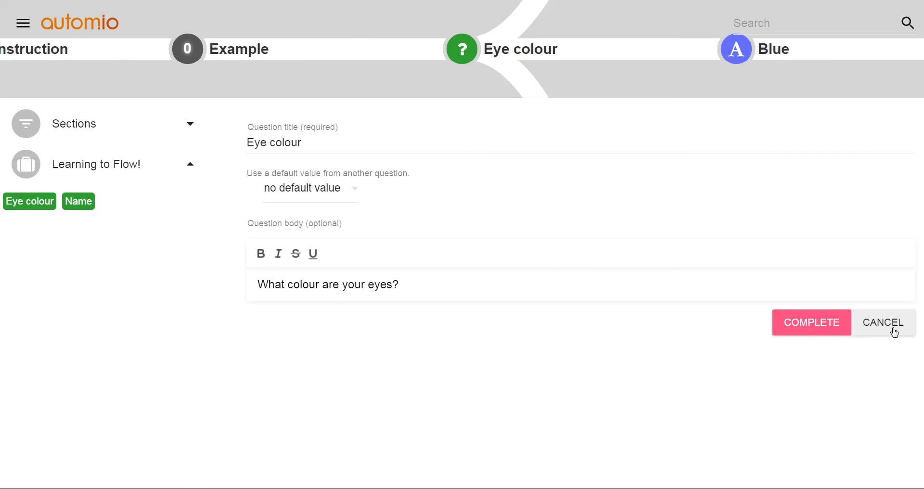
left_click(807, 324)
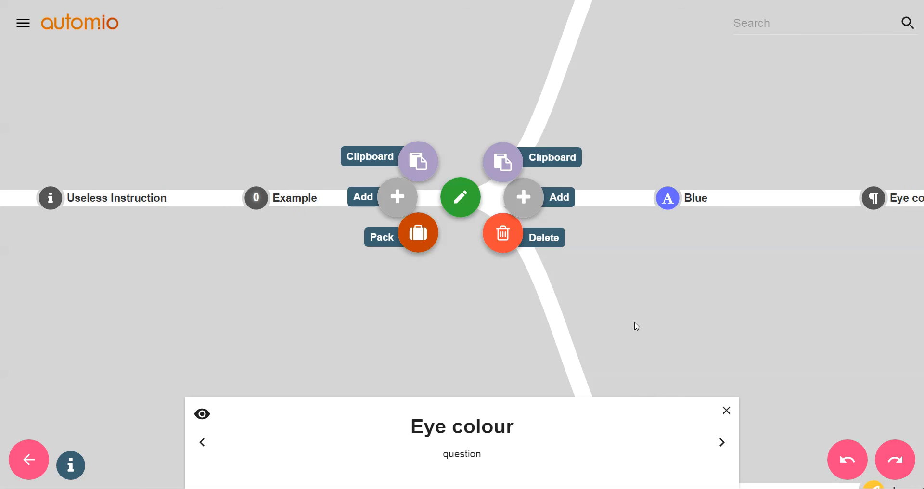
scroll(598, 287, "down", 4)
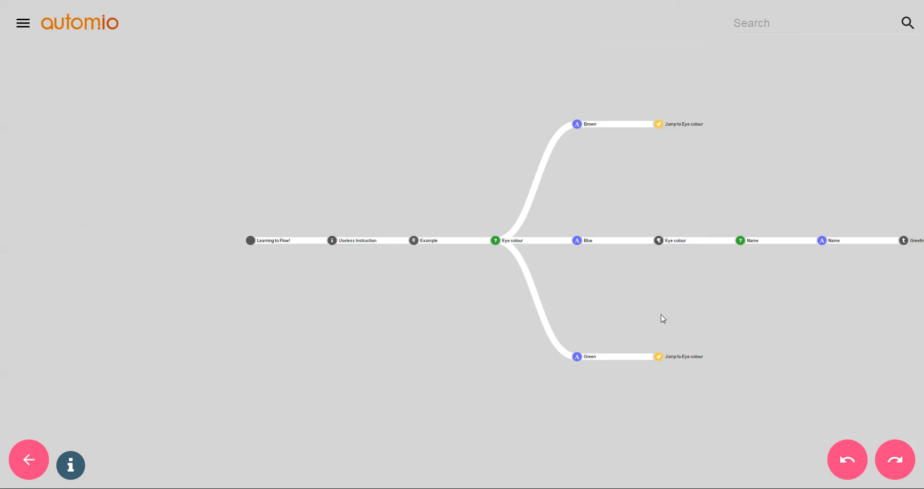
left_click_drag(738, 306, 570, 285)
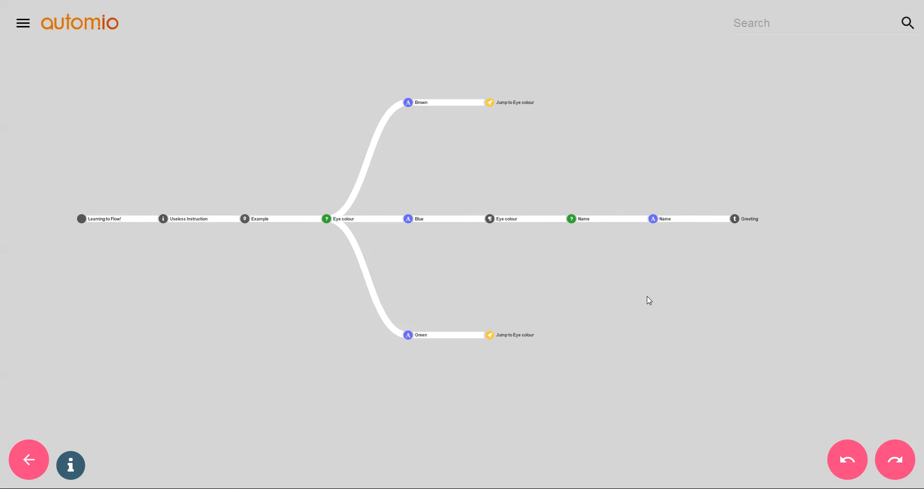